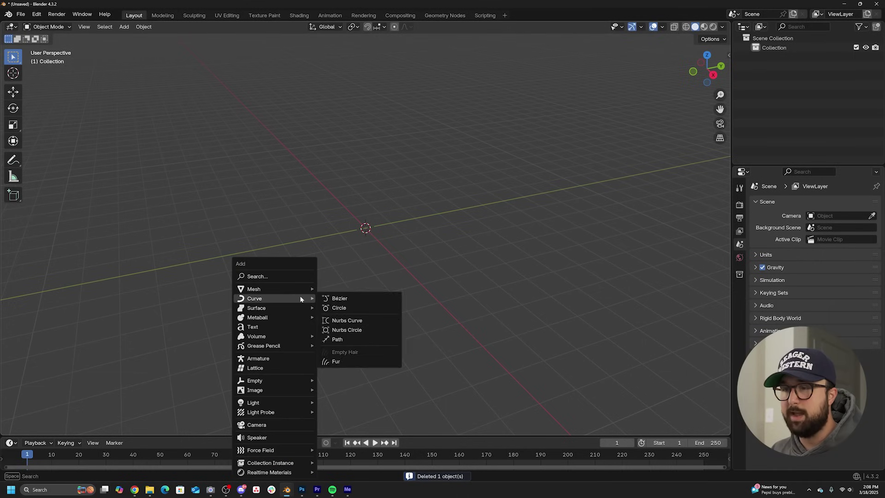
Add a mesh plane and create a new geometry node tree for it in the Geometry Nodes workspace.
mouse_move(270, 288)
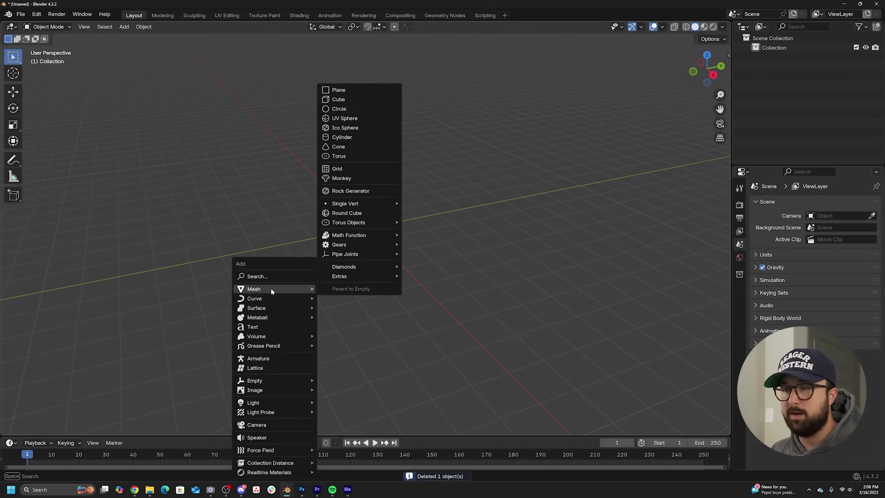
click(355, 90)
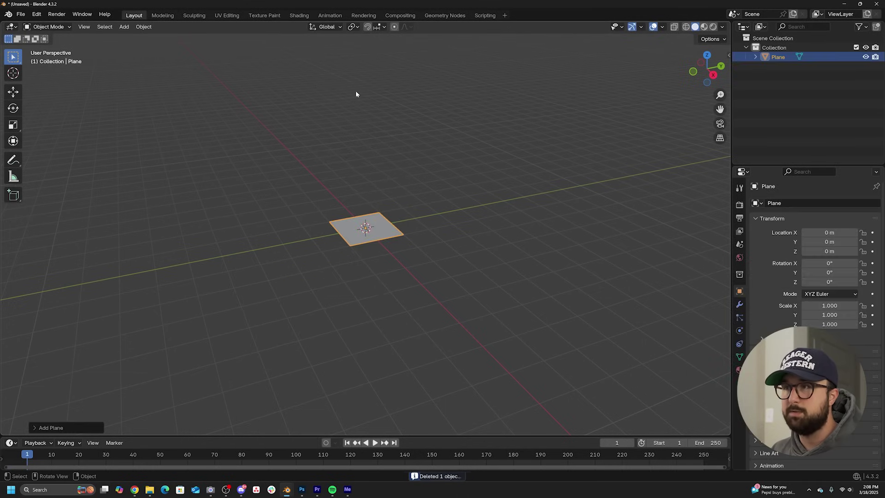
click(445, 15)
scroll(593, 320, up, 5)
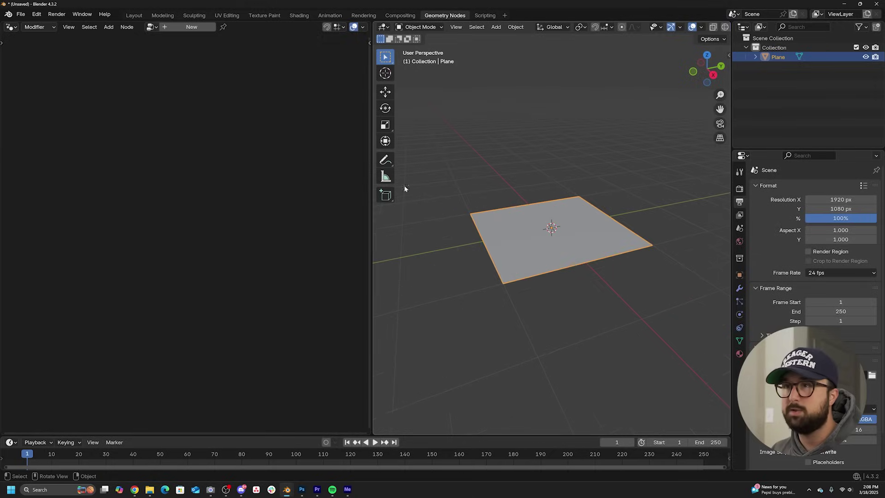
click(190, 27)
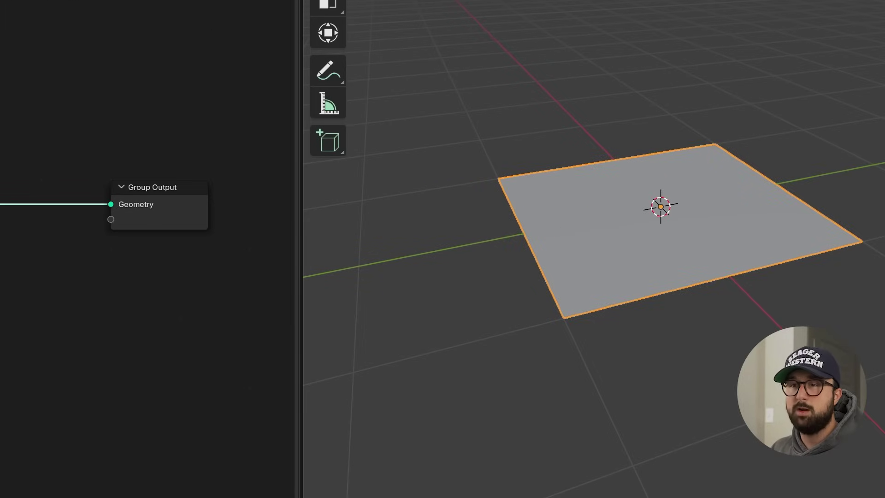
Replace the Group Input node with a Grid node and connect its Mesh output to the Group Output's Geometry.
key(x)
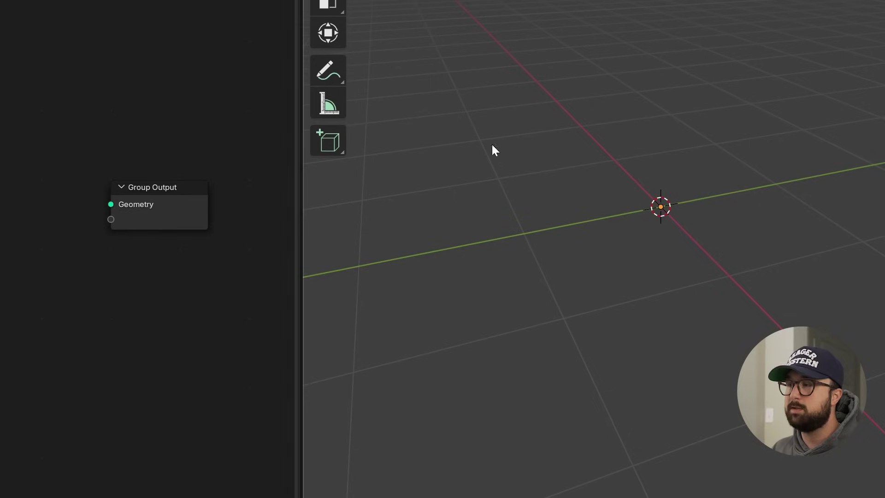
key(shift+a)
key(Escape)
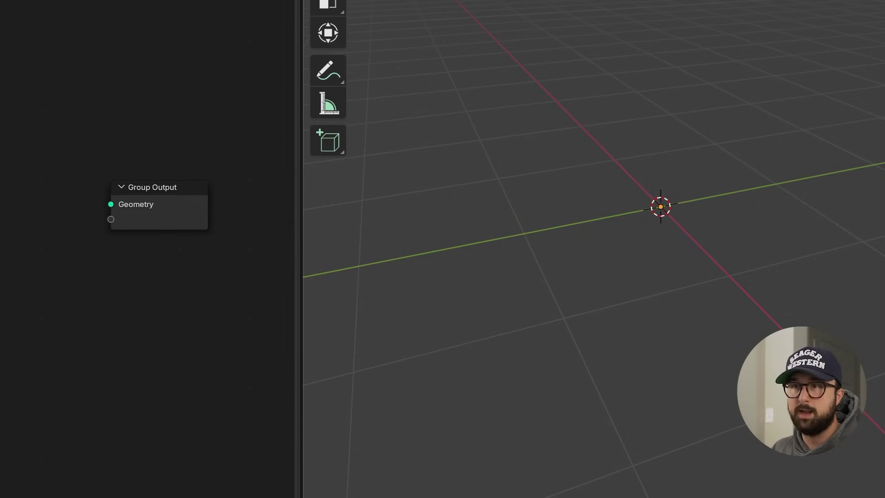
key(shift+a)
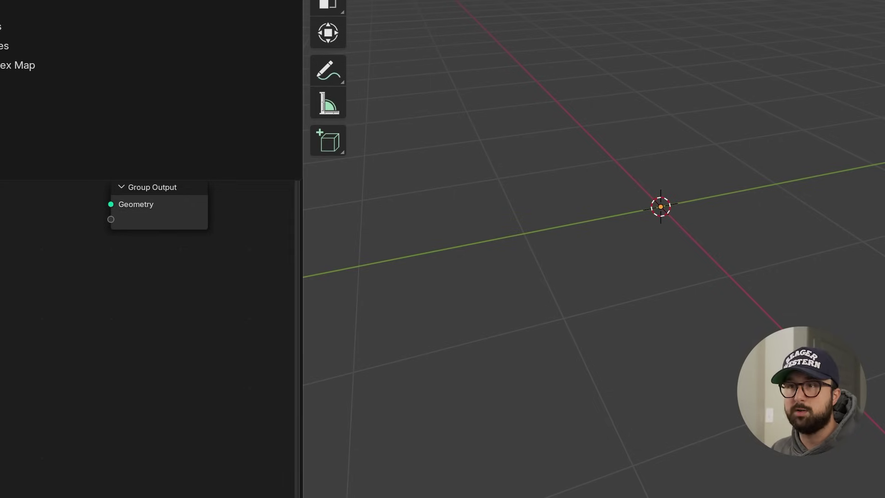
key(Return)
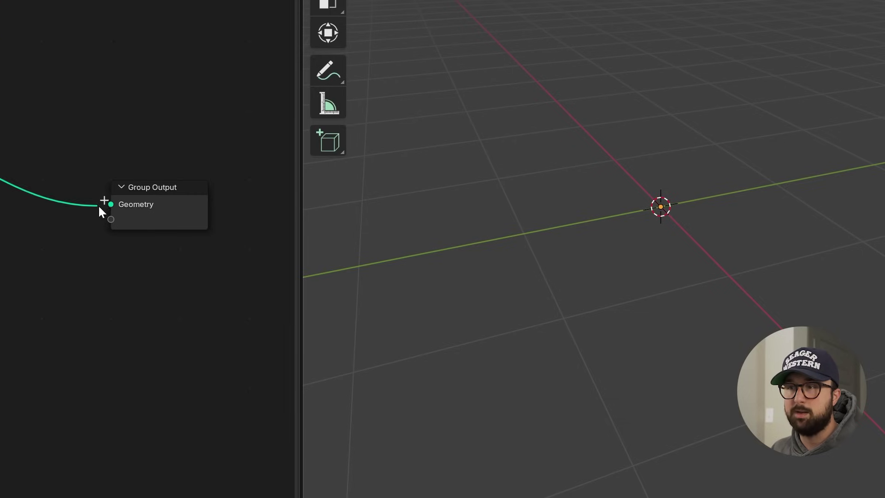
drag(99, 206, 105, 204)
scroll(3, 207, up, 7)
middle_drag(3, 206, 15, 303)
Set the Grid node's Size X to 20 m and Size Y to 40 m.
click(150, 226)
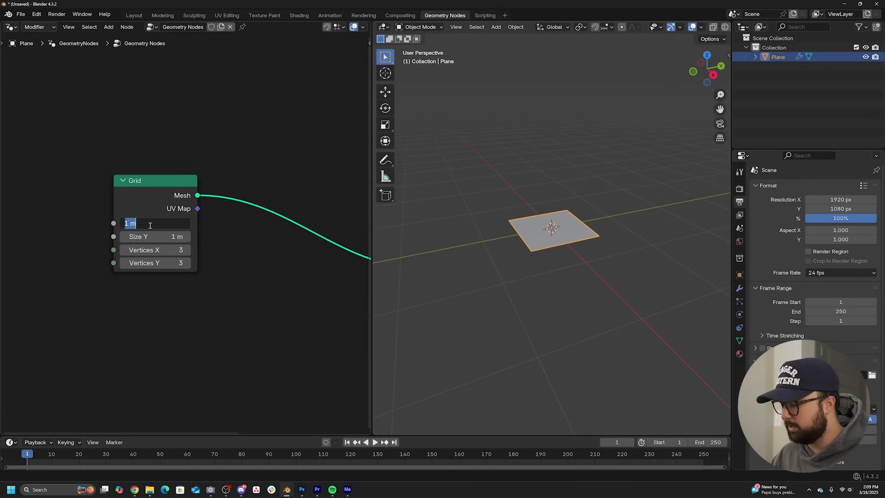
text(20)
key(Return)
click(152, 236)
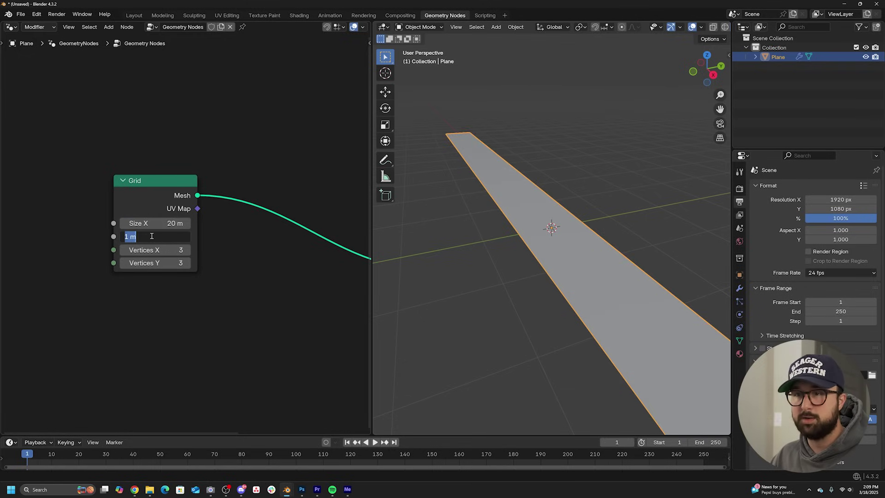
key(Return)
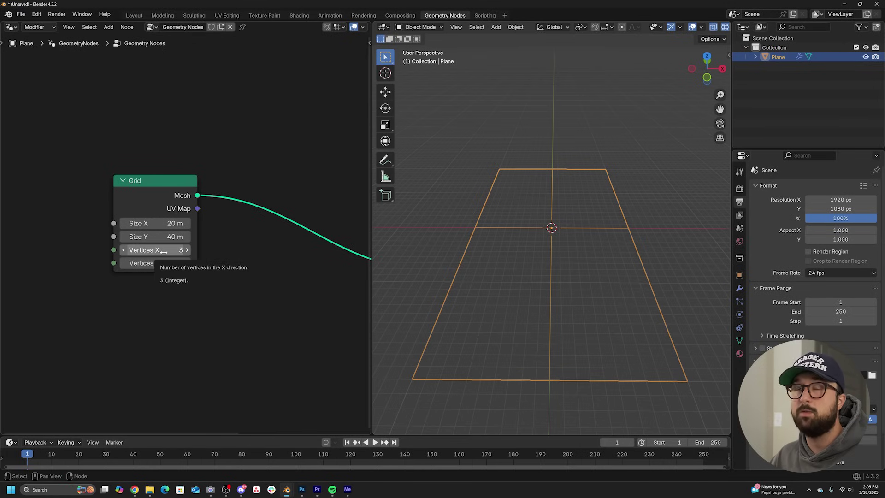
Set the Grid node's Vertices X to 30 and Vertices Y to 60.
double_click(164, 252)
text(30)
key(Return)
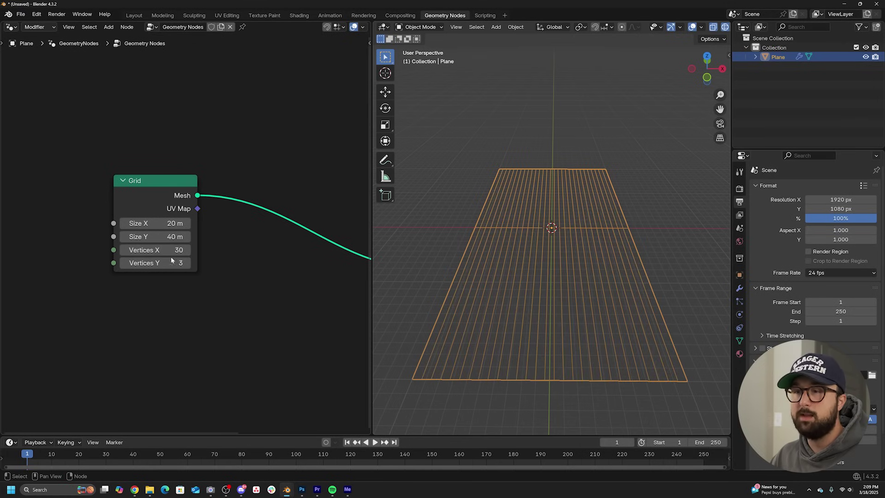
double_click(171, 264)
text(60)
key(Return)
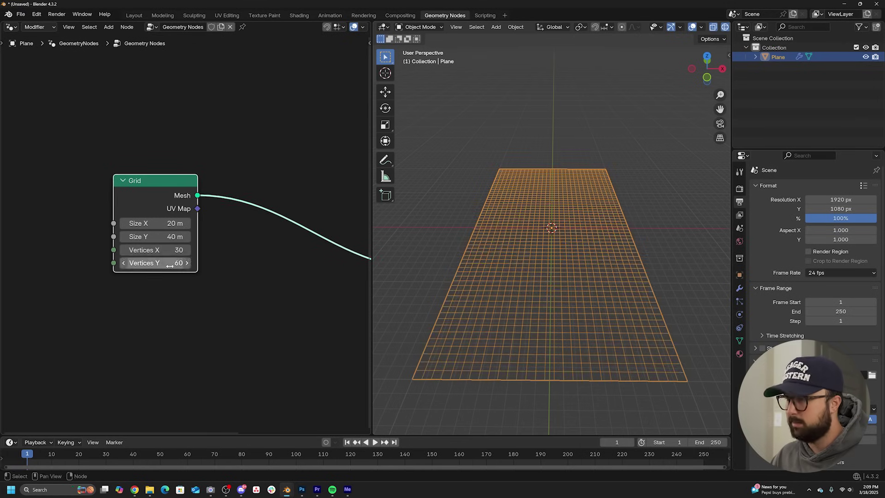
Insert an Instance on Points node on the link between the Grid and the Group Output.
middle_drag(472, 197, 541, 139)
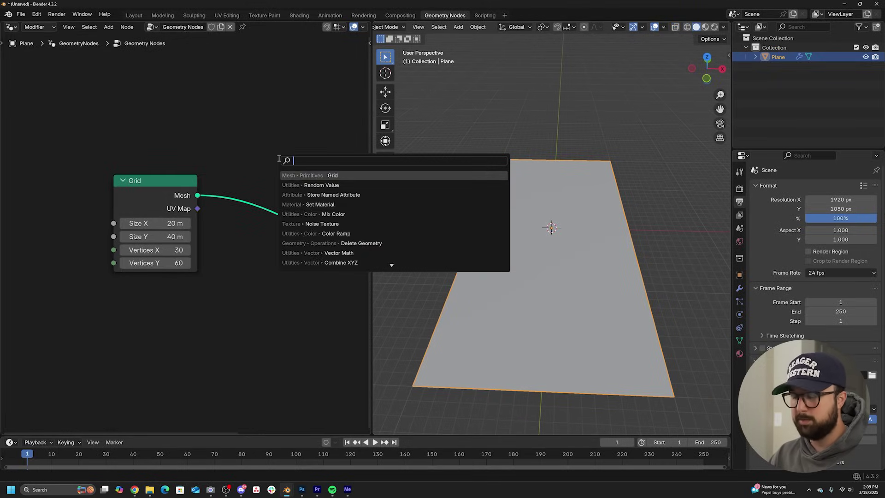
text(inst)
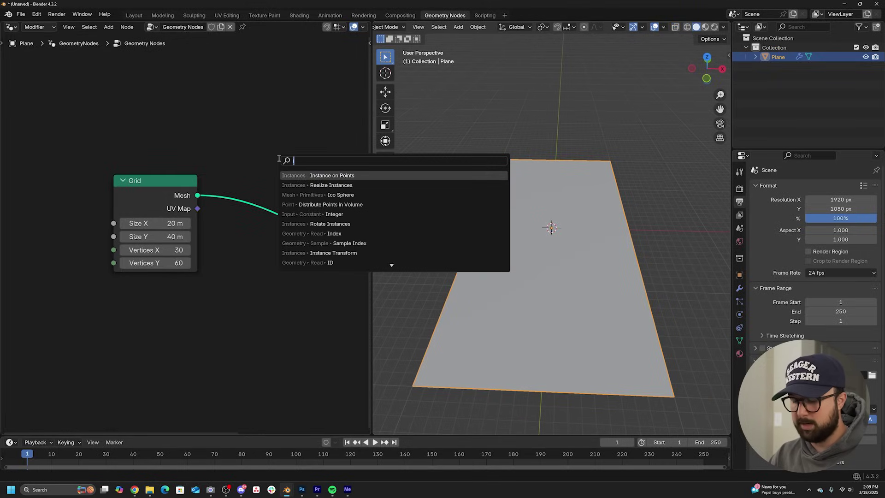
key(Return)
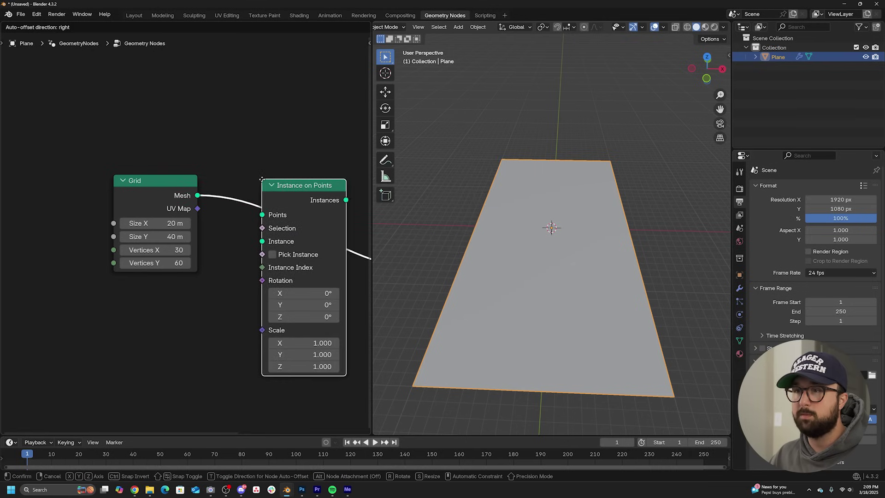
click(318, 170)
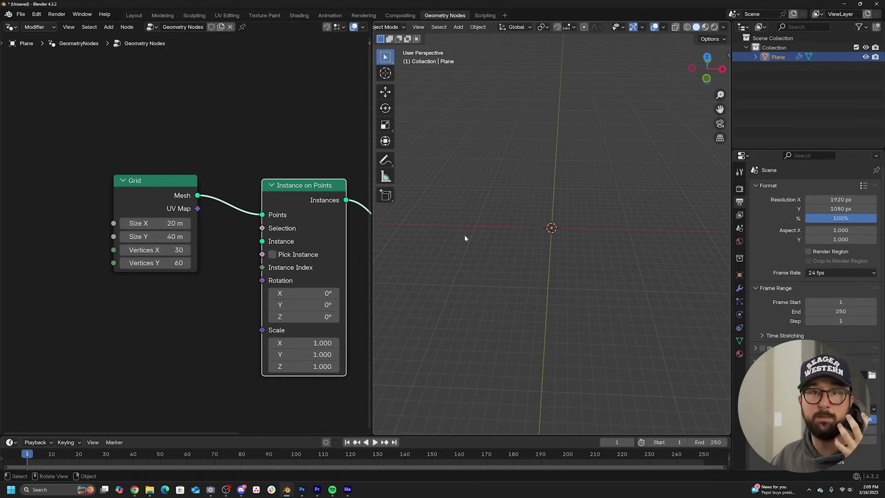
Add a mesh cube to the scene at the world origin.
key(shift+a)
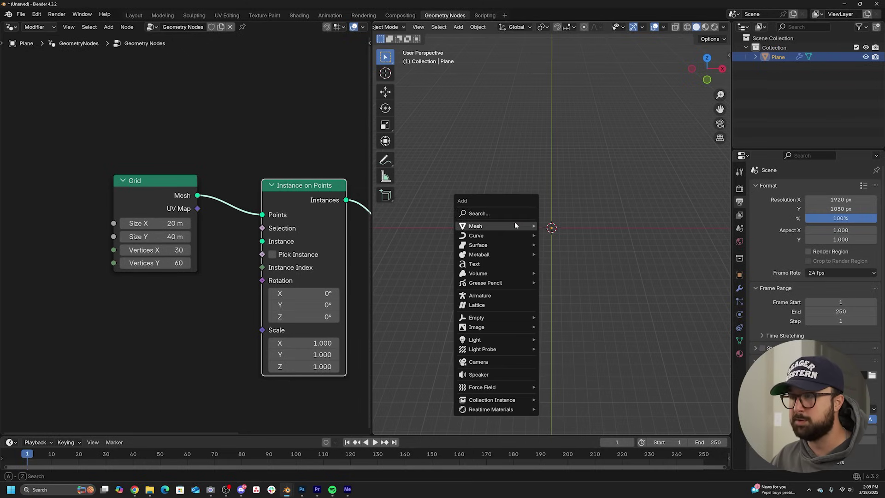
mouse_move(515, 225)
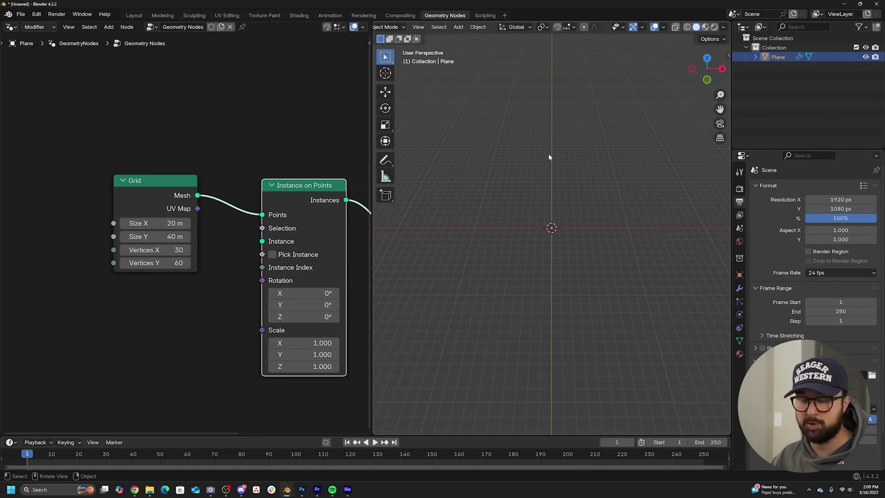
key(shift+a)
mouse_move(561, 210)
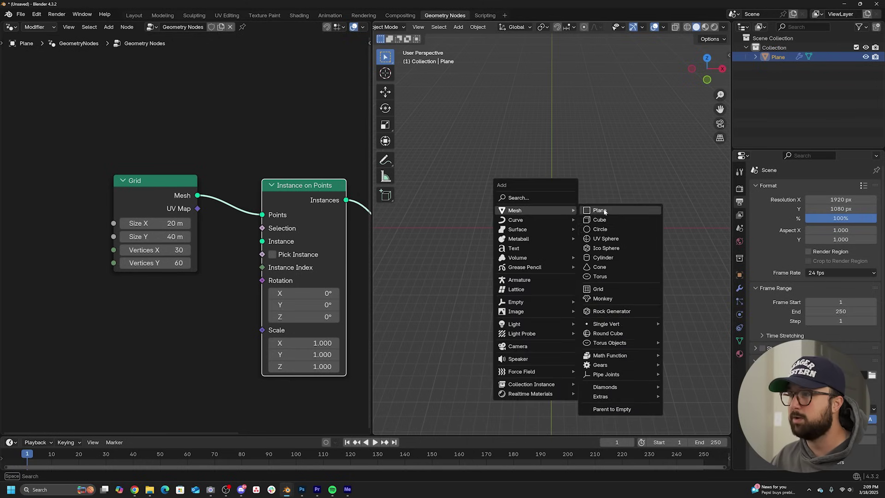
click(602, 230)
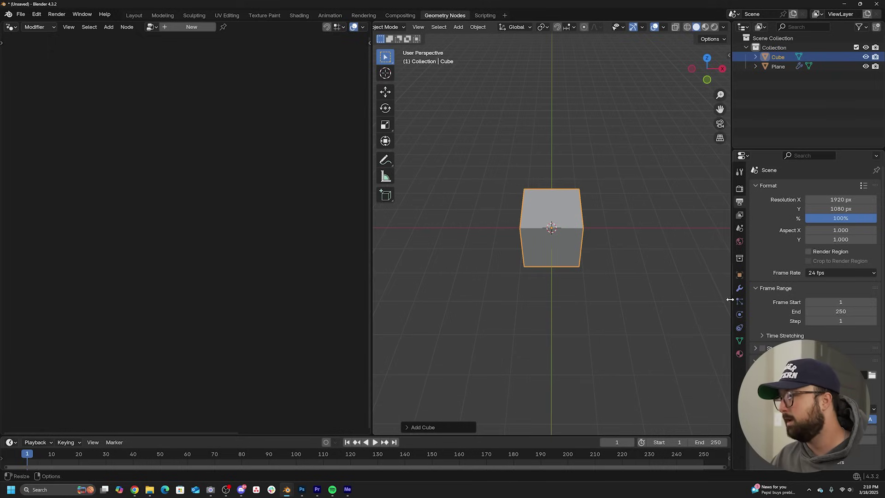
Add a Bevel modifier to the cube.
click(740, 289)
click(805, 190)
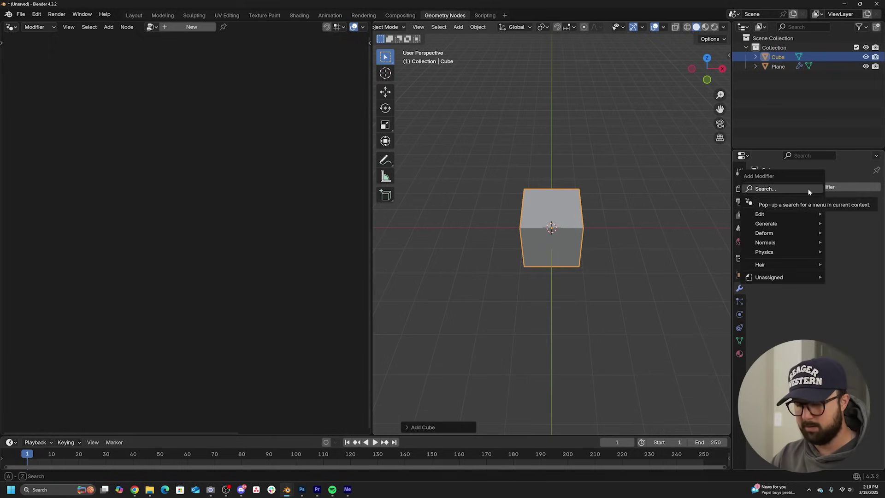
text(bev)
click(706, 206)
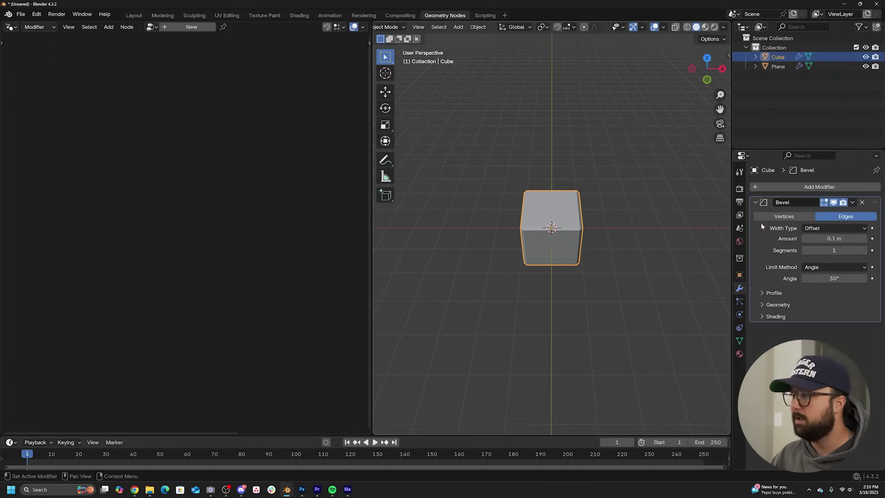
Set the cube's bevel amount to about 0.128 m and its segments to 4.
scroll(650, 232, up, 5)
middle_drag(650, 232, 654, 198)
drag(841, 234, 846, 239)
click(864, 250)
click(864, 250)
click(865, 251)
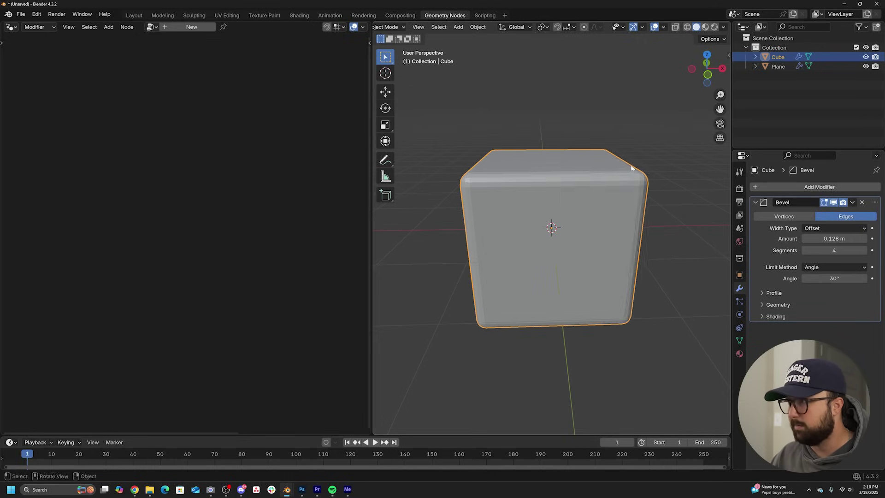
Apply Shade Smooth to the bevelled cube and inspect its rounded edges up close.
right_click(632, 168)
click(633, 167)
middle_drag(532, 159, 560, 172)
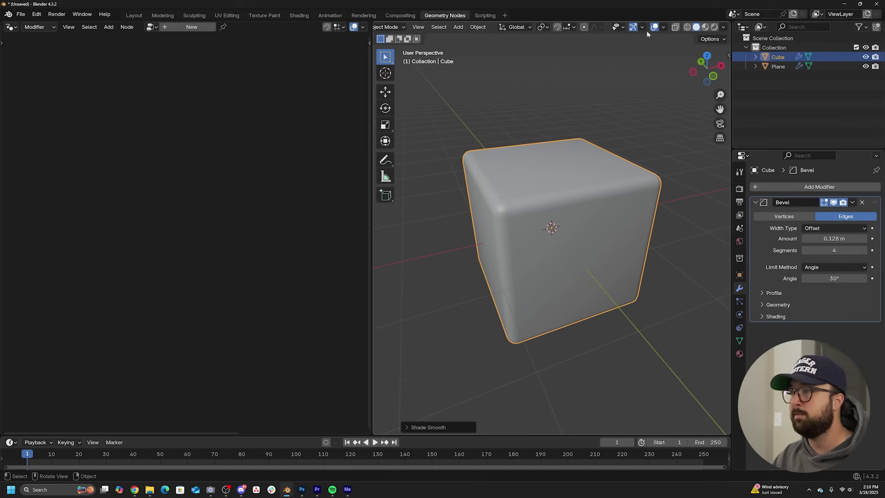
scroll(574, 201, up, 6)
scroll(567, 213, down, 2)
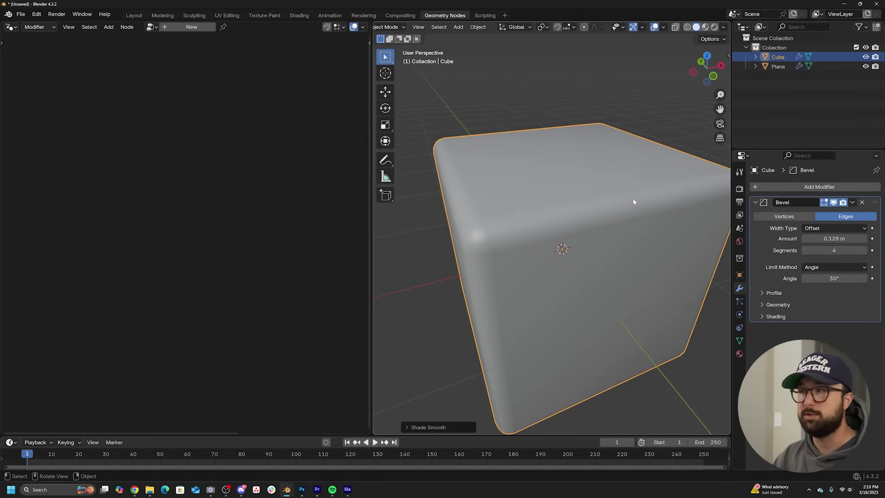
scroll(583, 197, down, 5)
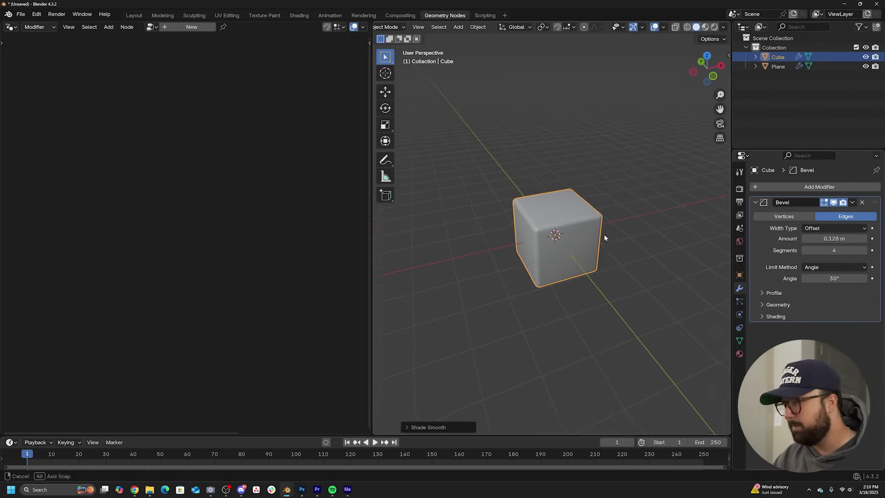
Move the cube away from the world origin, out of the visible scene area.
middle_drag(605, 235, 573, 234)
scroll(597, 219, down, 1)
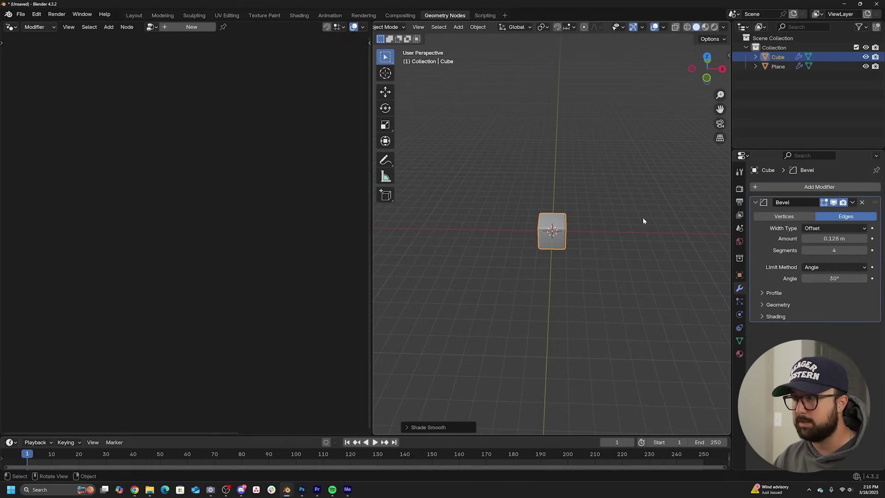
key(g)
click(647, 204)
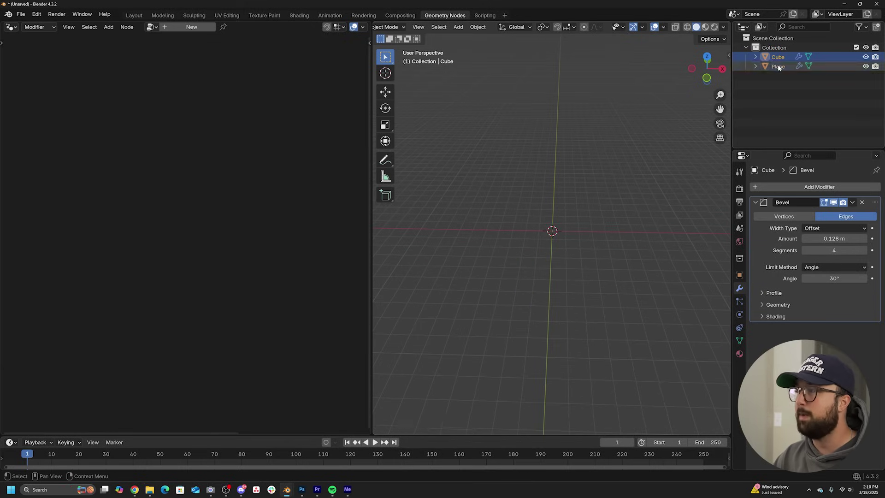
Bring the cube into the plane's node tree as an Object Info node and connect its Geometry to the Instance input.
click(794, 67)
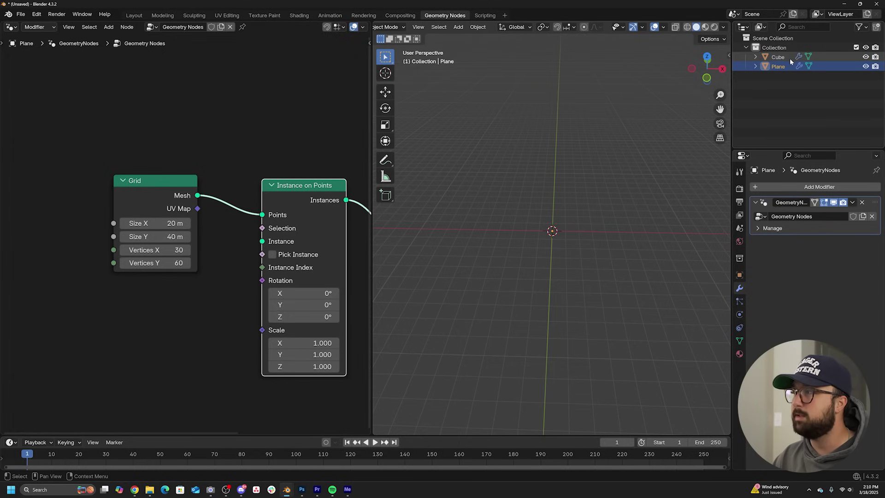
drag(778, 58, 133, 328)
drag(189, 355, 262, 242)
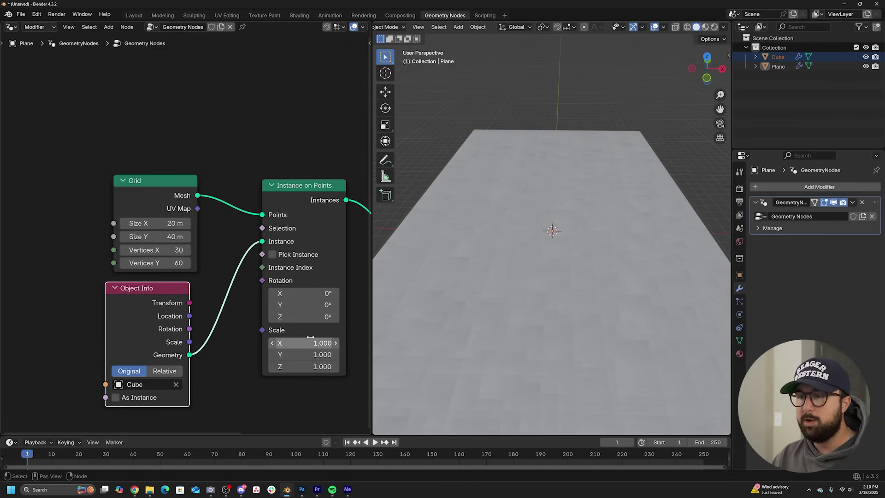
Set the Instance on Points scale to 0.33 on X, Y and Z, leaving narrow gaps between the cubes.
drag(311, 340, 264, 367)
middle_drag(527, 317, 532, 283)
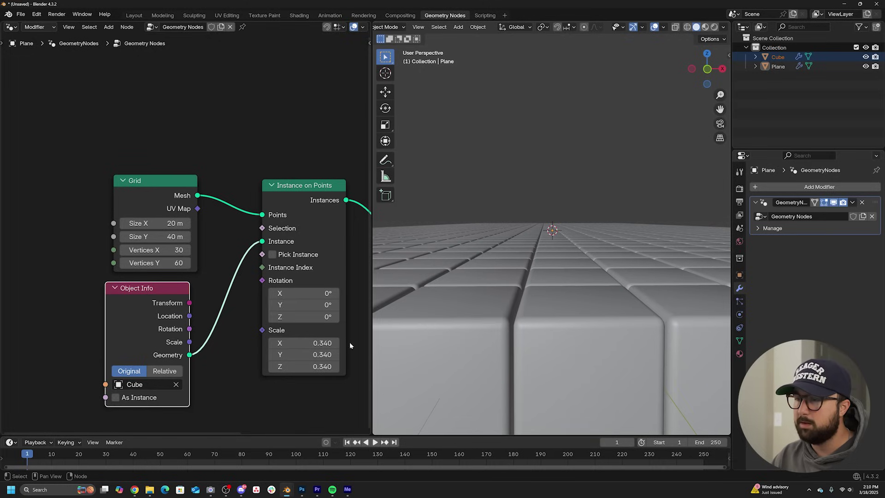
drag(311, 343, 311, 367)
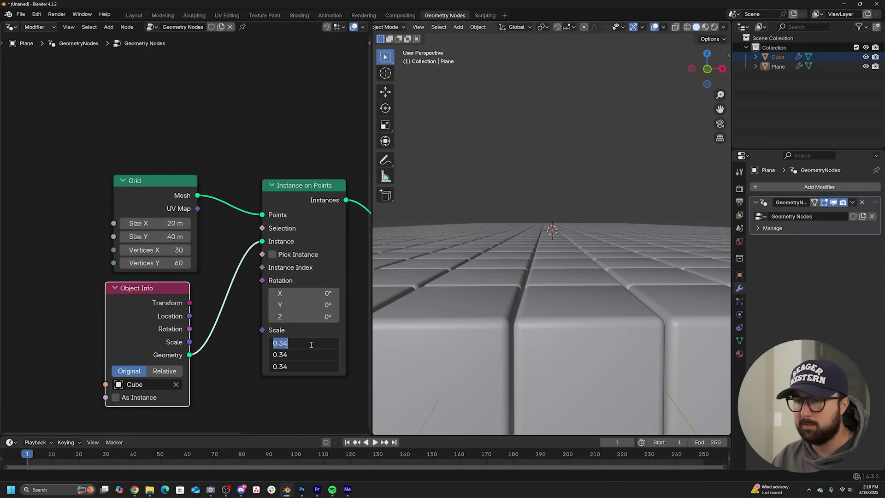
text(.3)
key(Return)
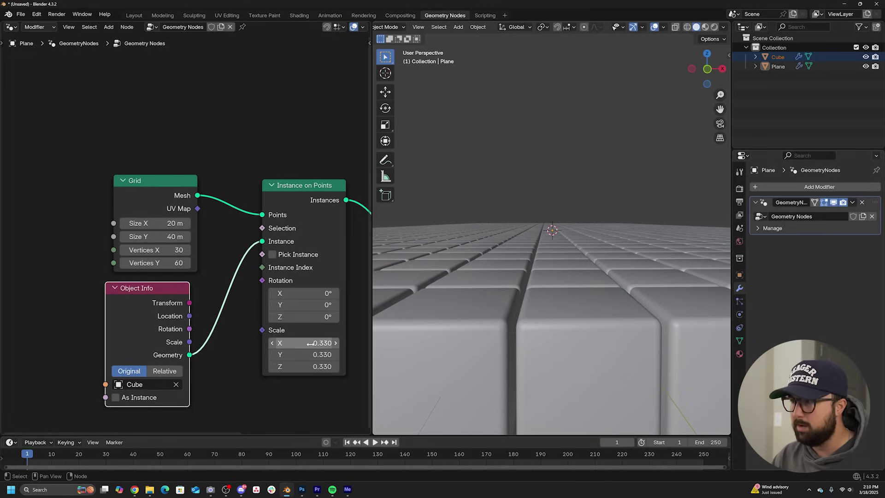
scroll(483, 306, down, 3)
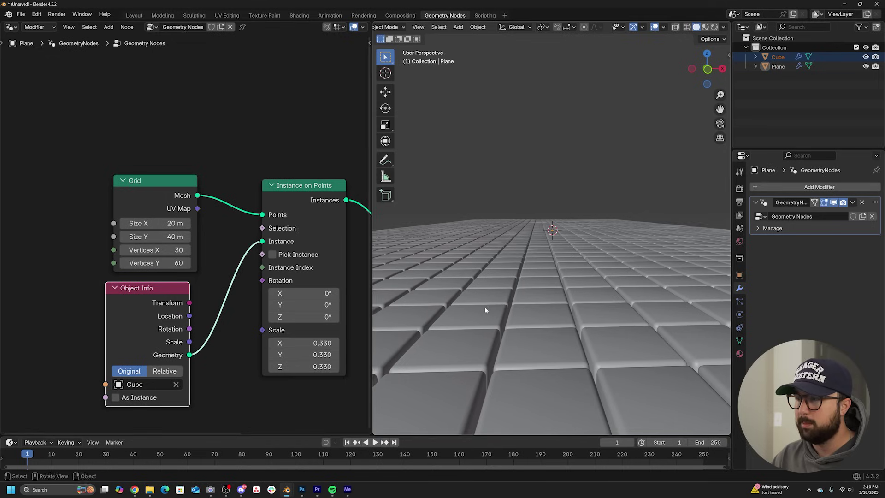
Set the Instance on Points scale to 0.32 on X, Y and Z and inspect the wider gaps between cubes.
drag(323, 343, 322, 367)
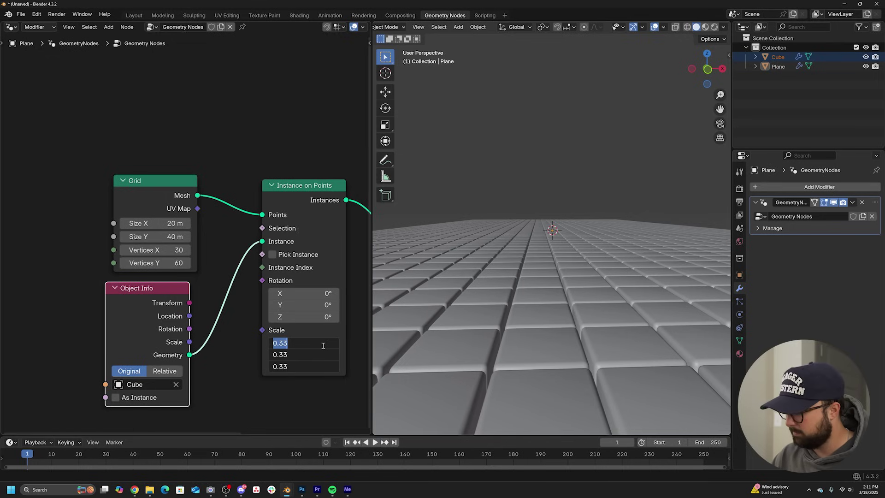
key(Return)
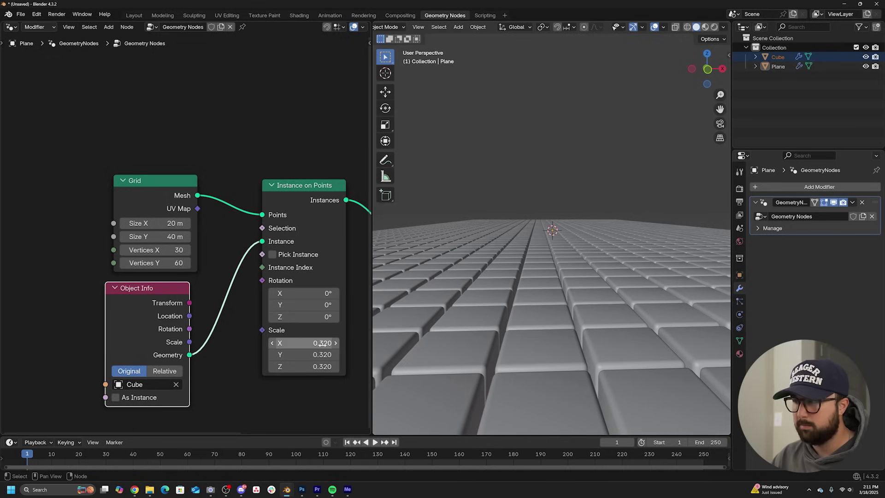
middle_drag(548, 168, 573, 255)
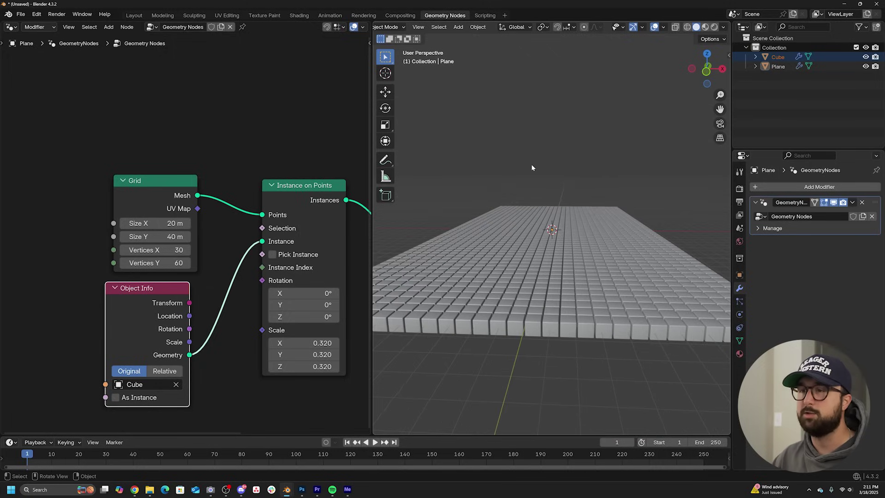
Move the Grid node well away from Instance on Points to open up space between the two nodes.
scroll(173, 199, down, 3)
middle_drag(174, 199, 272, 203)
drag(272, 204, 70, 209)
middle_drag(223, 251, 21, 234)
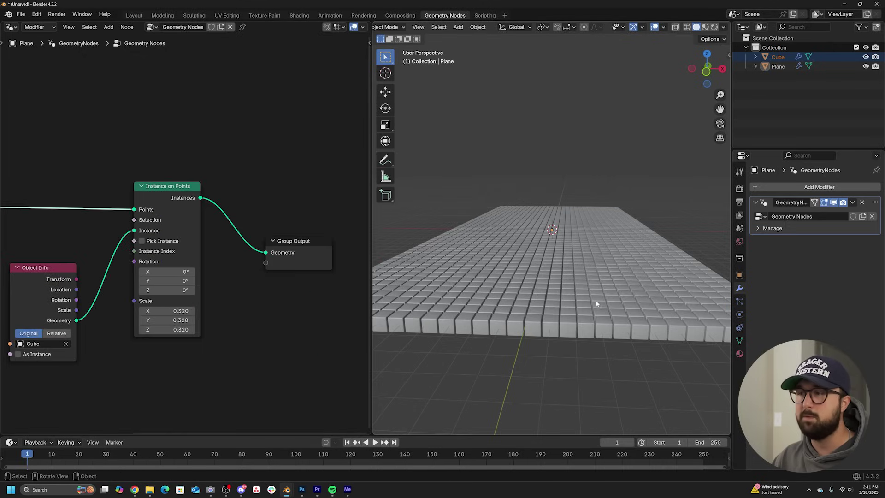
middle_drag(140, 212, 275, 189)
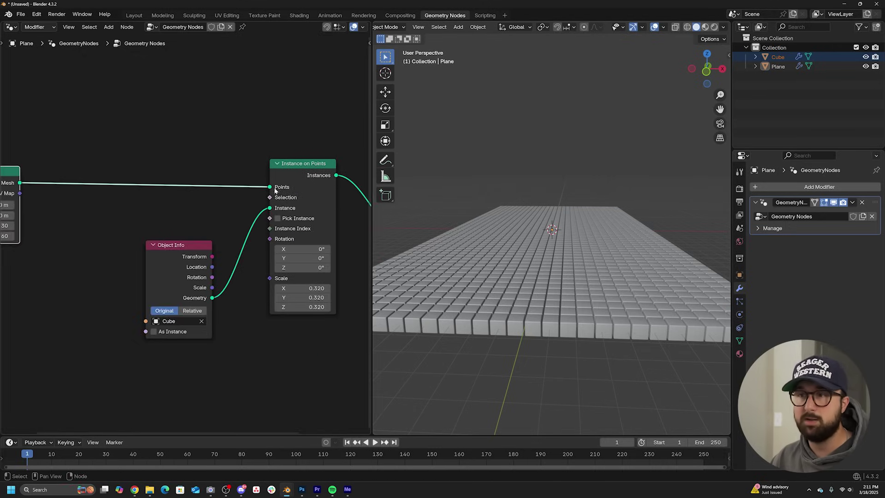
middle_drag(46, 187, 165, 183)
drag(87, 170, 80, 171)
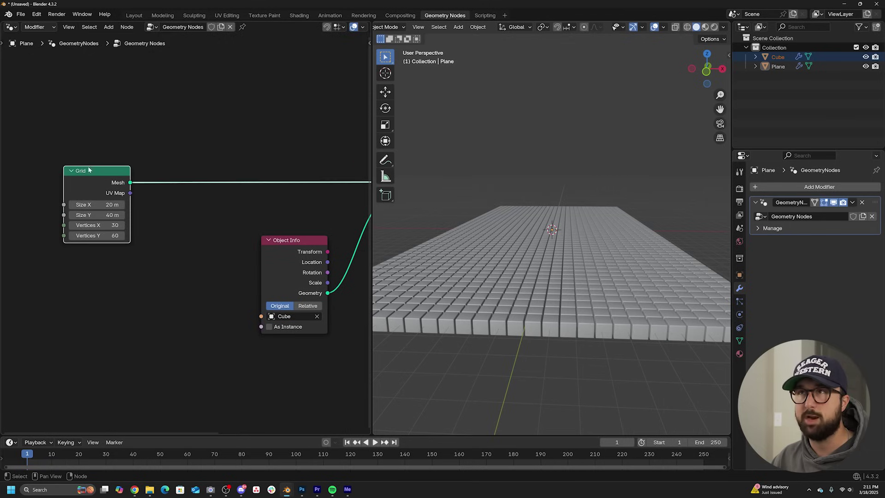
Insert a Set Position node on the link between Grid and Instance on Points.
key(shift+a)
mouse_move(257, 141)
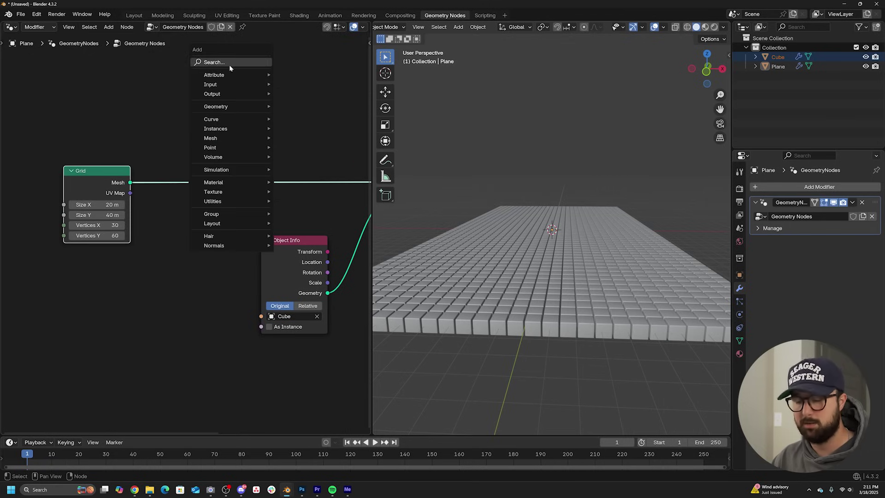
click(228, 64)
text(set pos)
key(Return)
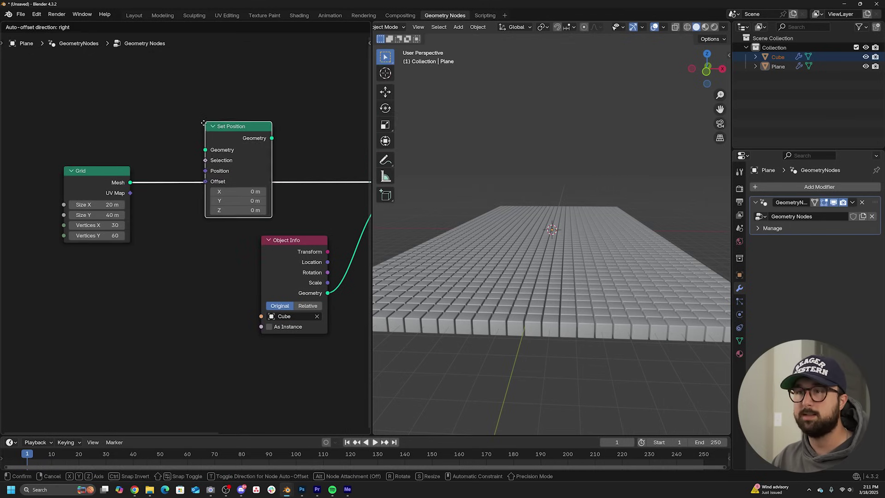
click(203, 127)
Add a Vector Math node and place it below the Set Position node.
key(shift+a)
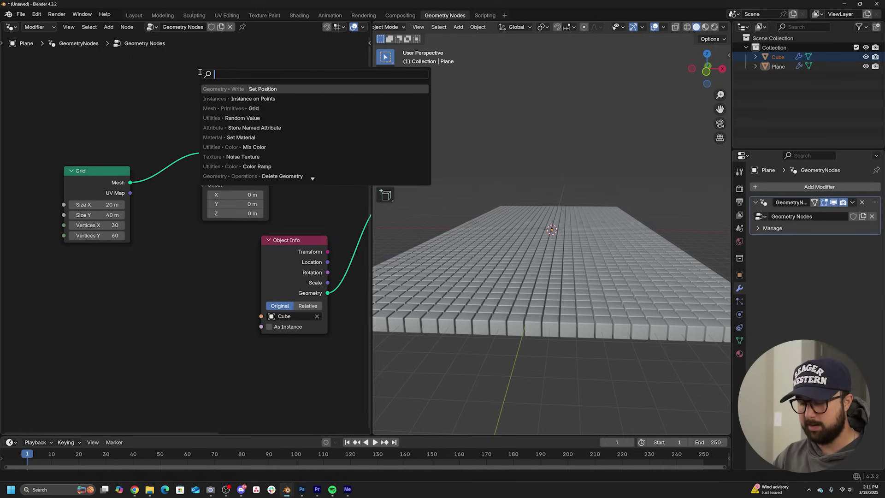
text(vect)
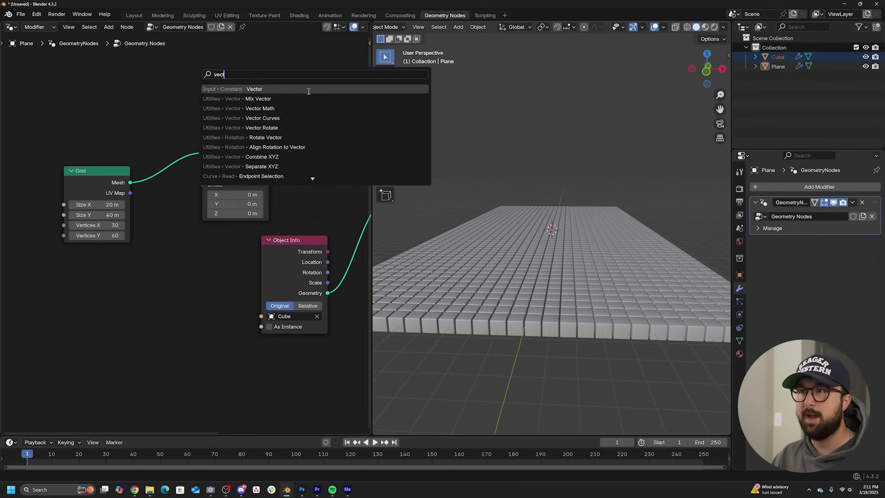
key(Down)
key(Down)
key(Return)
click(146, 264)
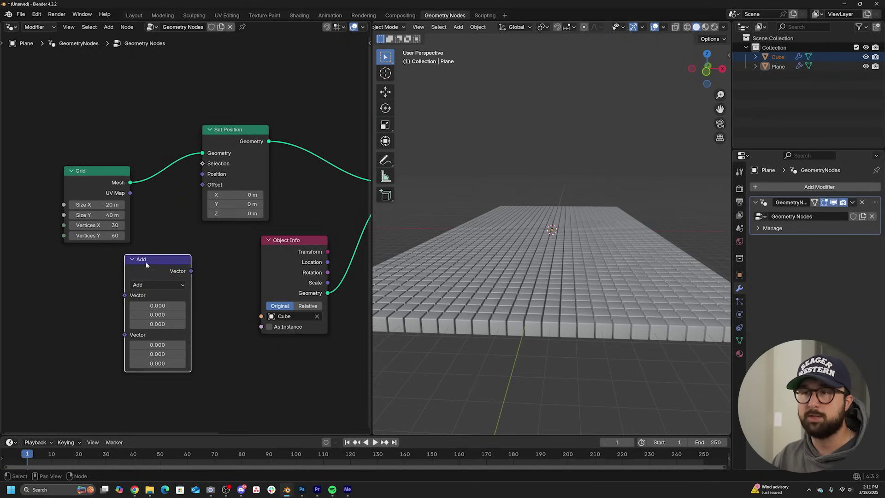
Add a Noise Texture with Normalize off and wire its Fac through the Add node into Set Position's Offset.
middle_drag(144, 279, 236, 260)
drag(196, 167, 190, 115)
key(shift+a)
click(150, 204)
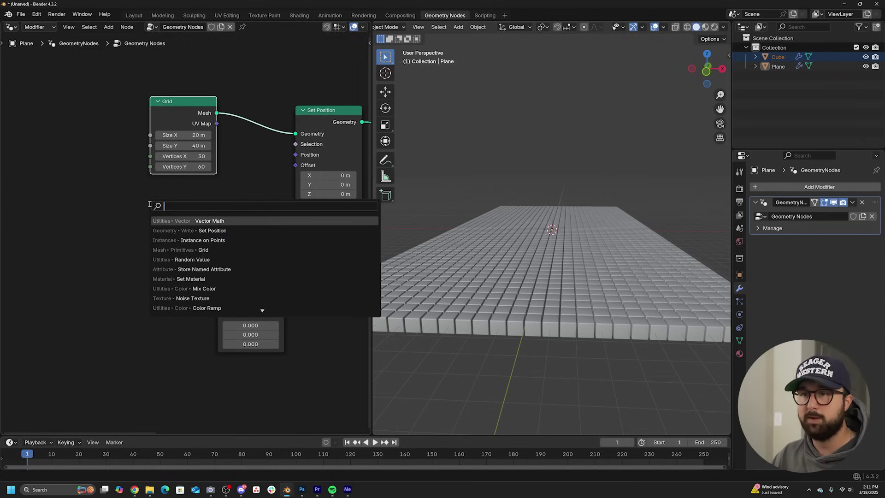
text(no)
click(205, 225)
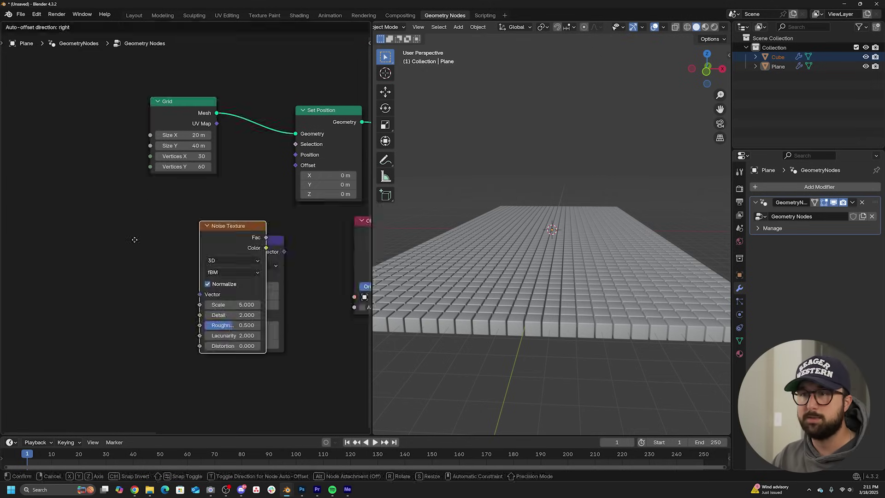
click(104, 277)
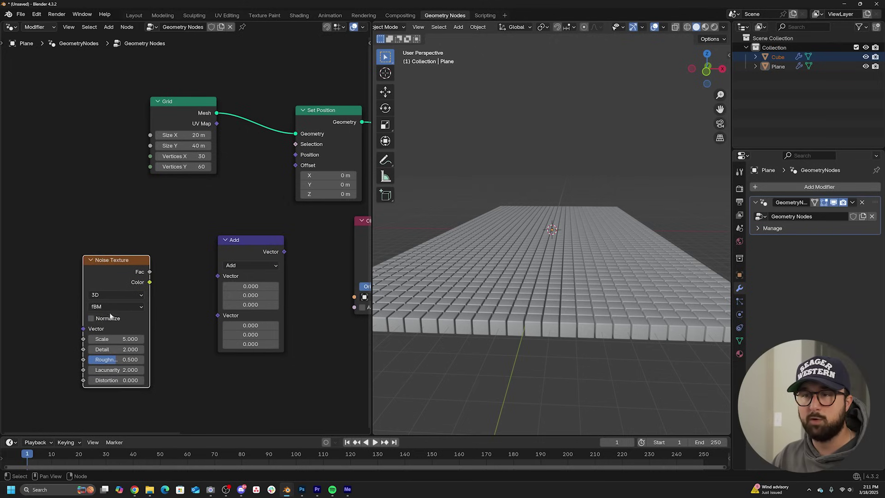
drag(149, 272, 296, 167)
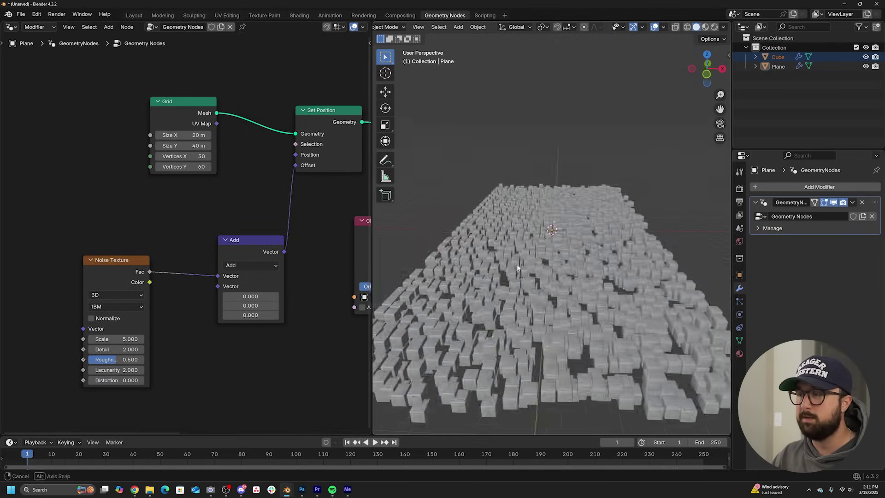
Switch the Vector Math operation to Multiply and raise all three multiplier values to 7.99.
click(251, 266)
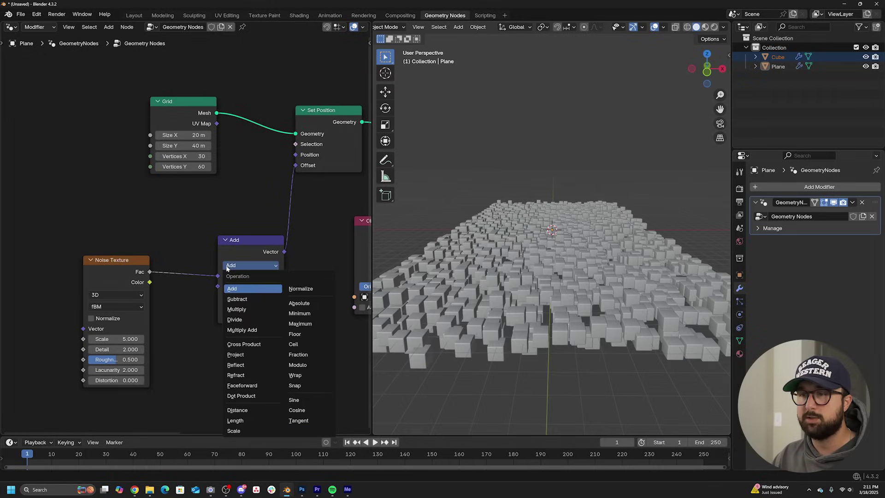
click(260, 308)
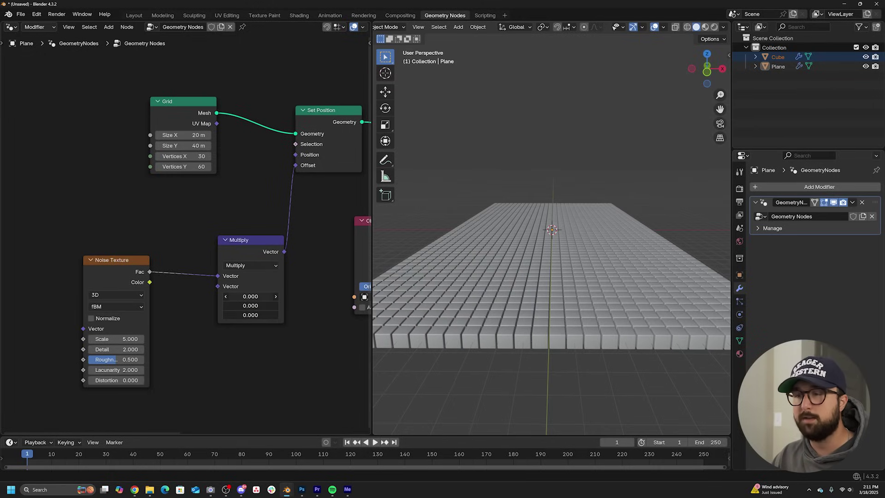
drag(250, 297, 295, 297)
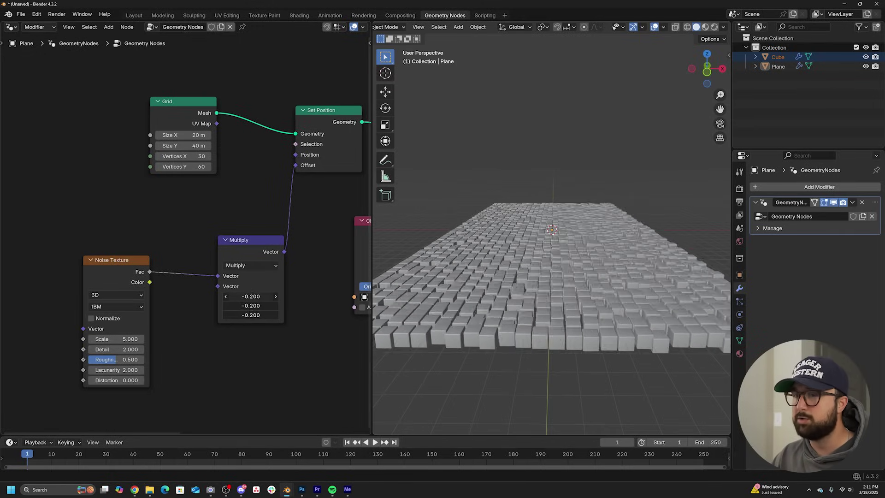
drag(251, 297, 548, 320)
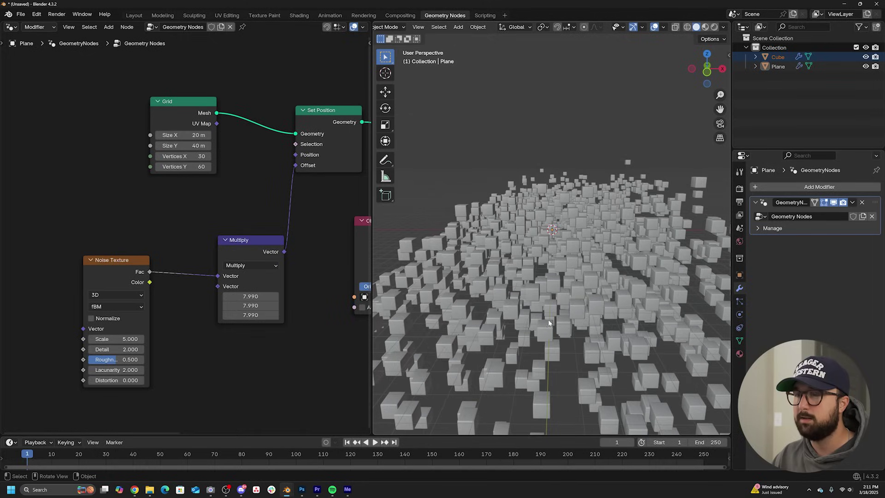
mouse_move(551, 321)
middle_down()
mouse_move(559, 290)
mouse_move(582, 296)
mouse_move(546, 319)
middle_up()
Move the Noise Texture and Multiply nodes aside and insert a Combine XYZ before Offset, feeding Multiply into its Z input.
drag(244, 249, 181, 267)
key(g)
click(201, 280)
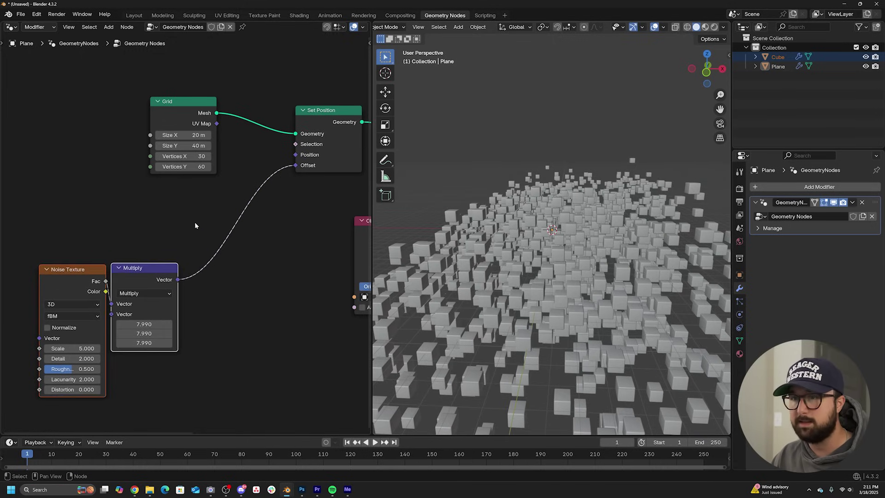
key(shift+a)
click(191, 210)
text(comb)
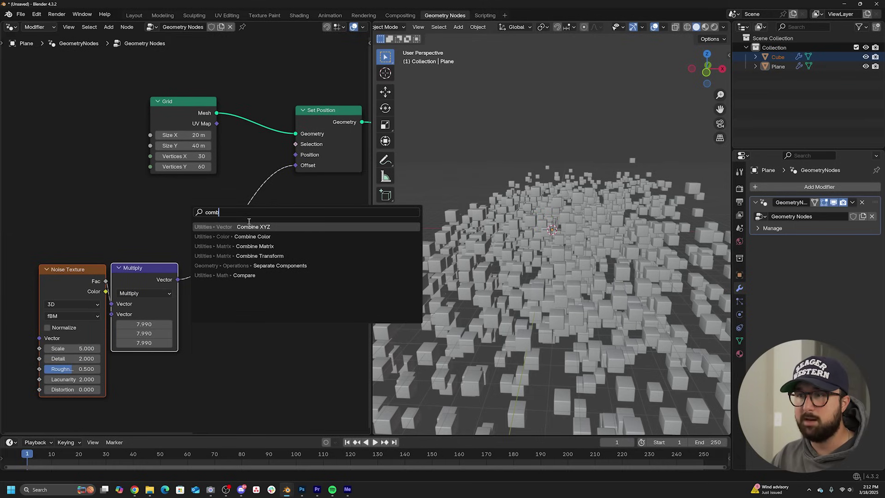
key(Return)
click(241, 189)
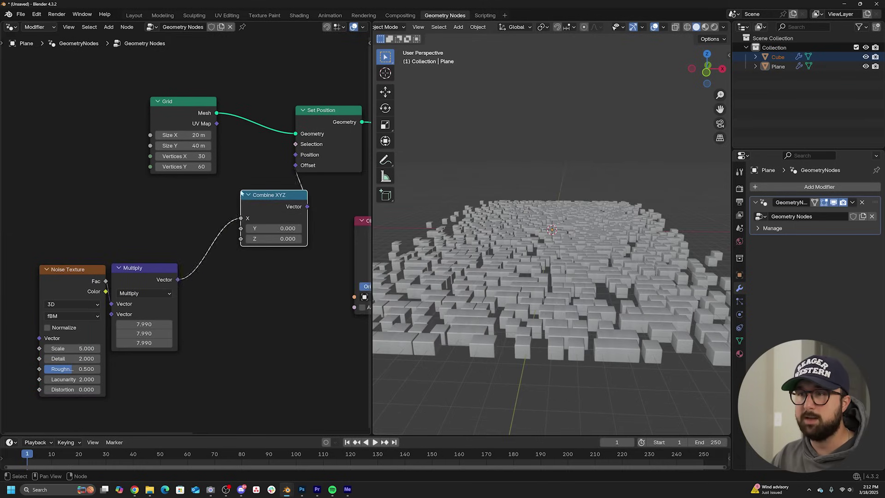
drag(211, 220, 217, 243)
Set the Multiply node's three vector values to 1.9.
mouse_move(153, 323)
mouse_down()
mouse_move(153, 343)
mouse_move(78, 342)
mouse_move(152, 320)
mouse_move(144, 343)
mouse_move(157, 344)
mouse_move(155, 324)
mouse_up()
text(0)
key(Return)
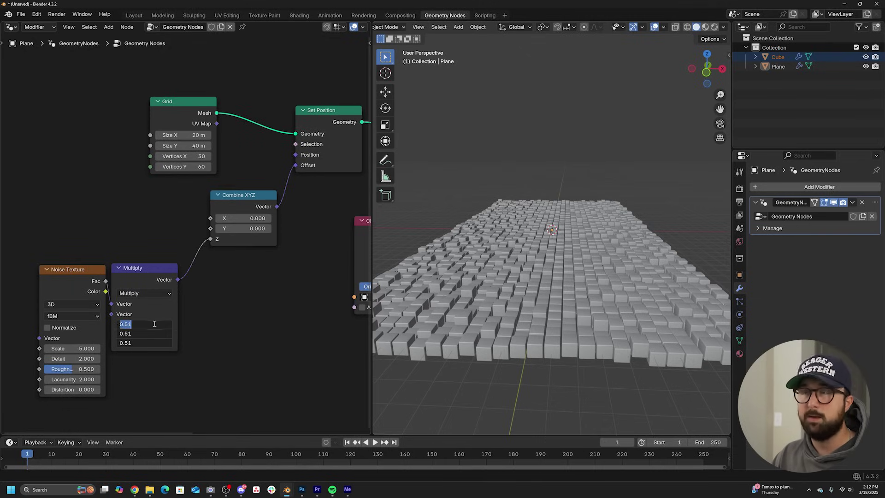
text(1.)
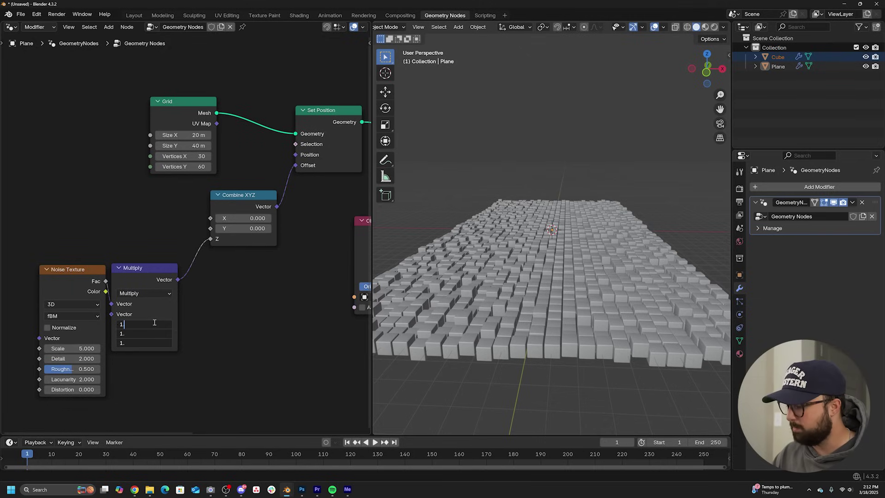
text(900)
key(Return)
Set the Noise Texture's Detail to 0 and Scale to 0.2 to form smooth waves.
scroll(201, 285, up, 4)
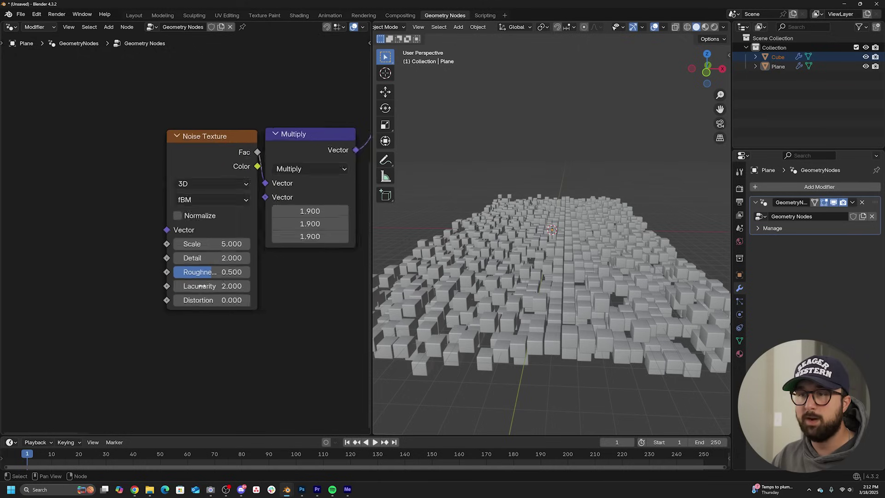
scroll(201, 286, up, 1)
drag(234, 262, 185, 262)
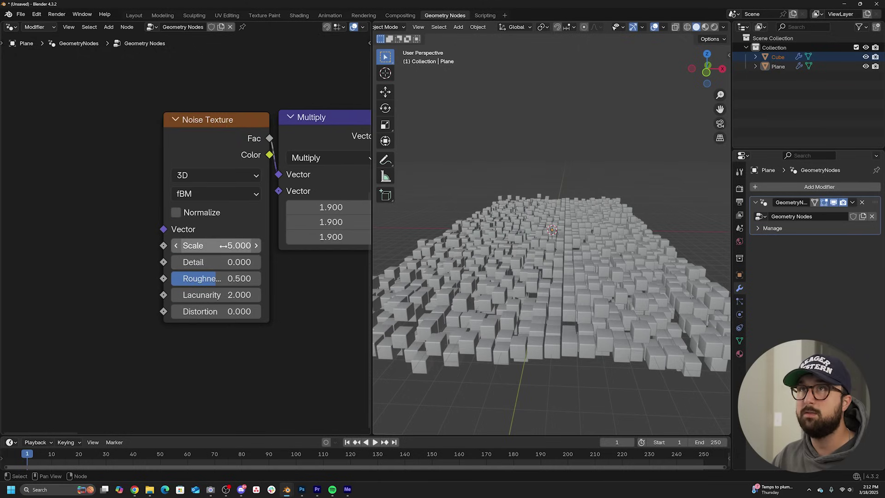
double_click(224, 246)
text(.2)
key(Return)
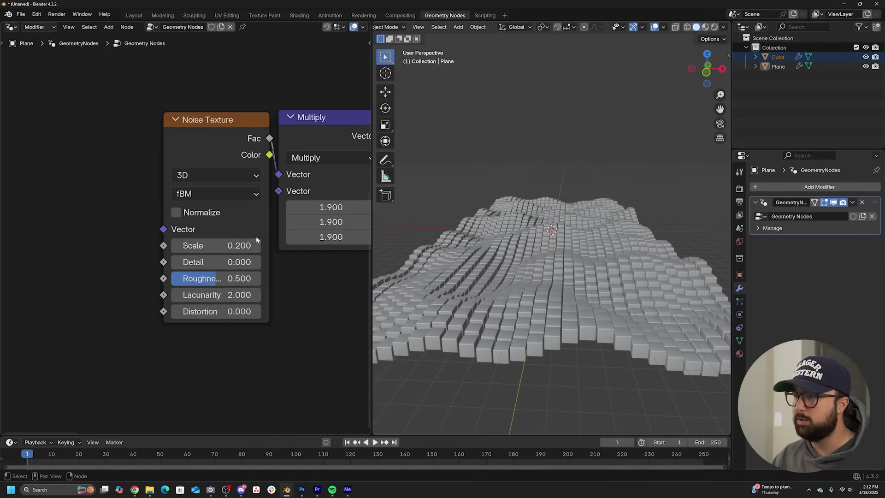
mouse_move(488, 277)
middle_down()
mouse_move(505, 280)
mouse_move(400, 237)
middle_up()
Switch the Noise Texture to 4D, vary W to preview the wave motion, and reset W to 0.
click(203, 179)
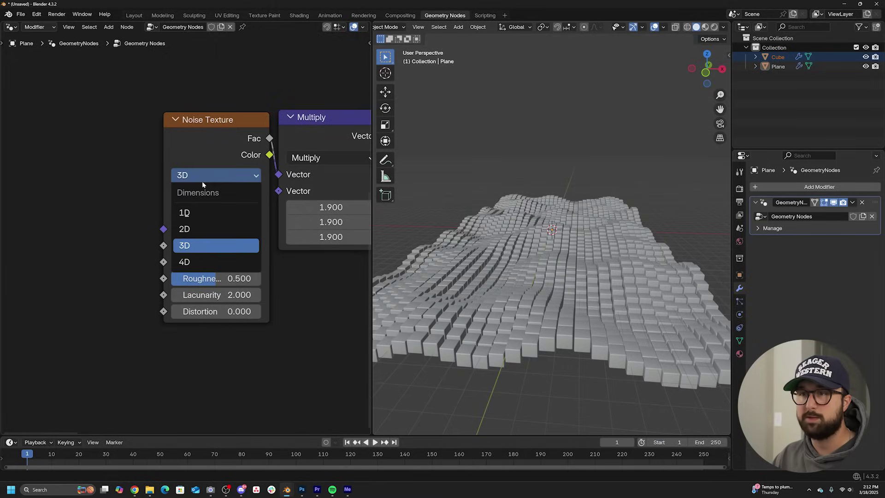
click(201, 261)
drag(217, 245, 331, 245)
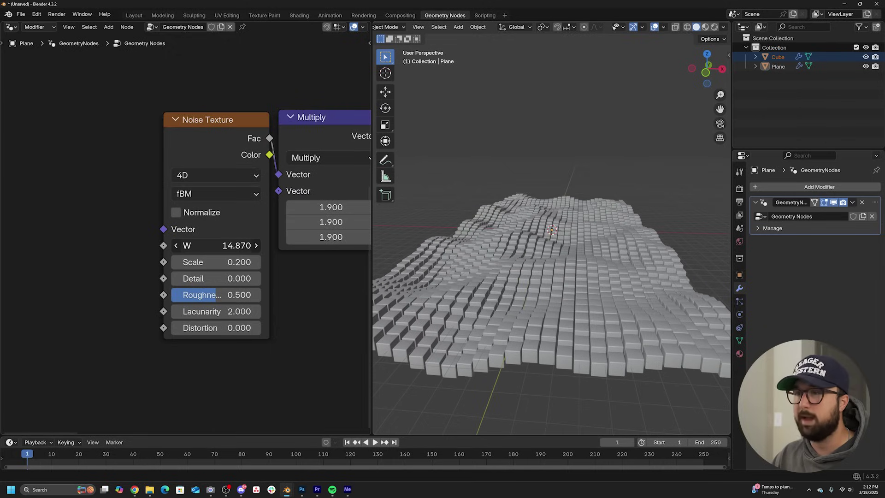
click(217, 245)
text(0)
key(Return)
middle_drag(565, 191, 586, 254)
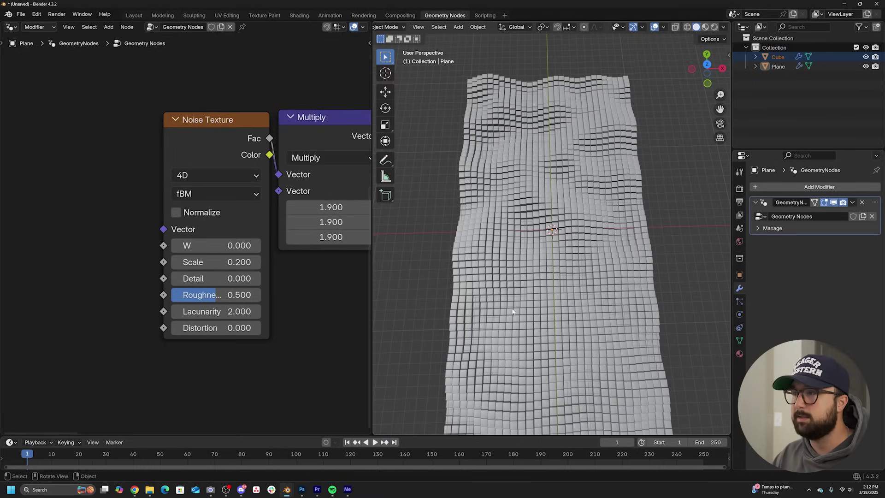
Reposition Combine XYZ beside the Multiply node and move the Grid node farther from Set Position.
scroll(289, 240, down, 6)
middle_drag(281, 75, 259, 217)
scroll(259, 216, down, 5)
middle_drag(186, 233, 104, 270)
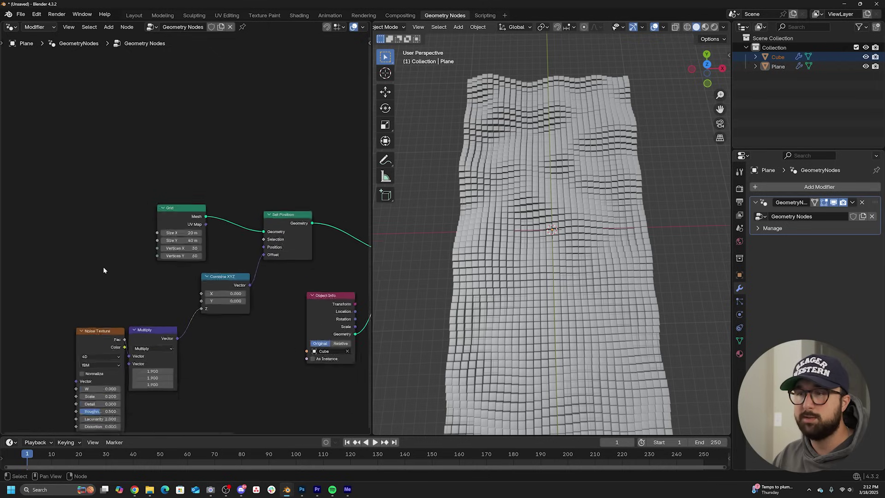
scroll(104, 271, down, 1)
drag(202, 275, 186, 315)
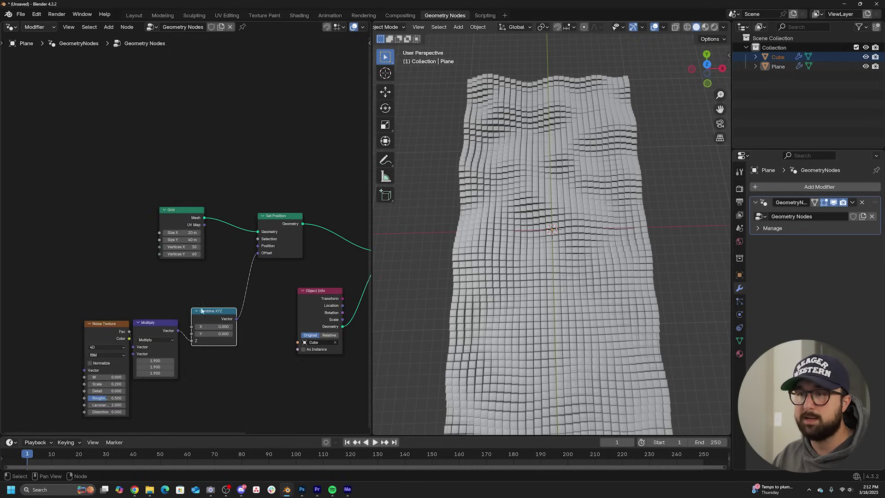
drag(179, 217, 118, 178)
Add a Delete Geometry node on the link between the Grid and Set Position nodes.
key(shift+a)
click(217, 164)
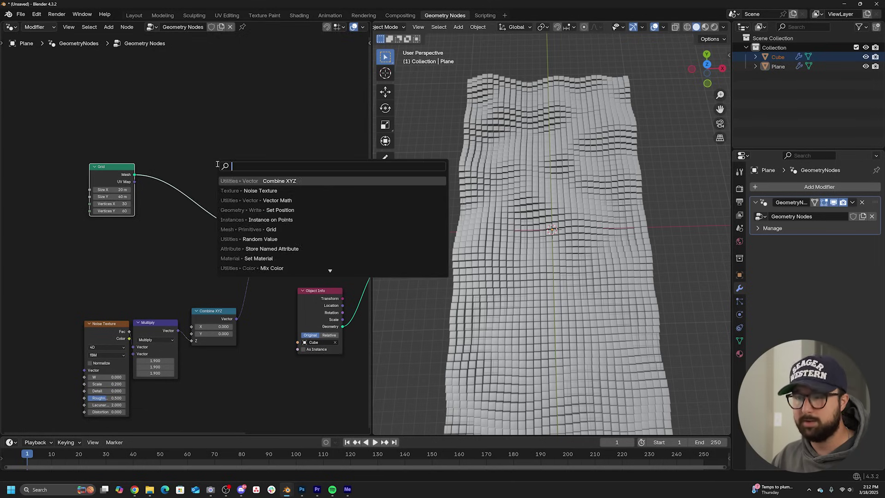
text(ded)
key(BackSpace)
text(l)
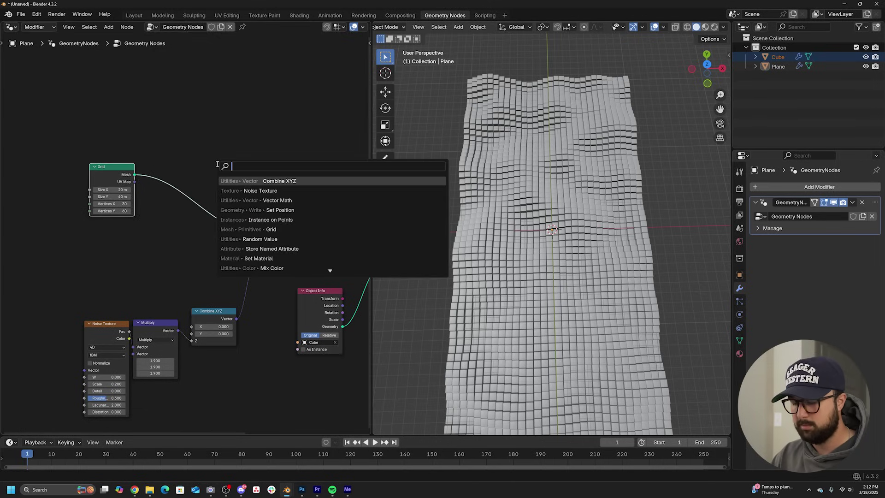
key(Return)
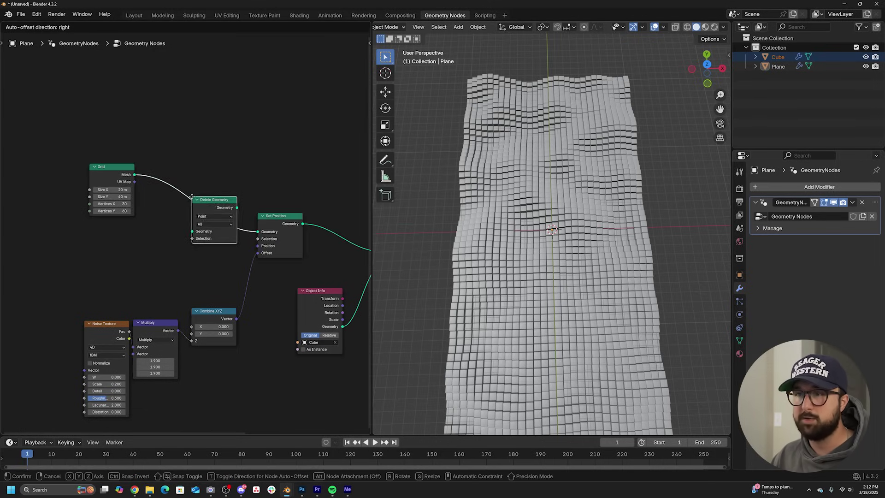
click(216, 233)
Add a second Noise Texture node in the free space below the Grid node.
key(shift+a)
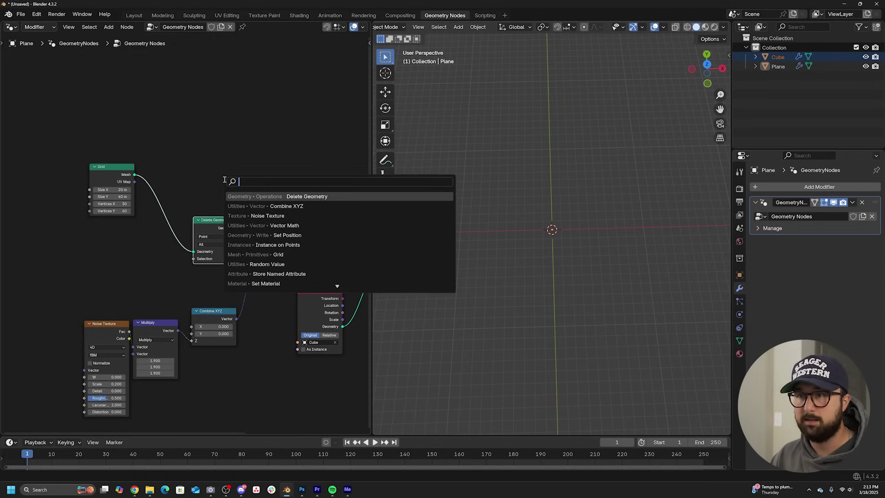
text(no)
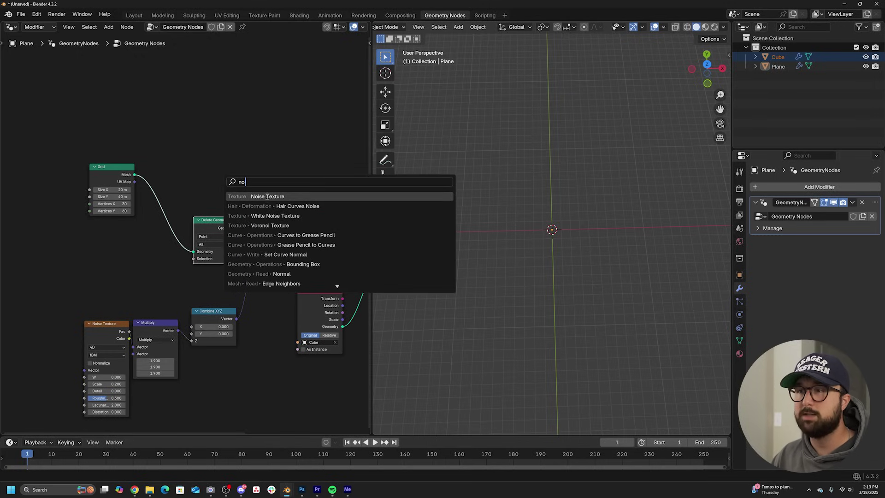
key(Return)
click(71, 236)
Add a Color Ramp driven by the new Noise Texture's Fac and connect its Color to Delete Geometry's Selection.
key(shift+a)
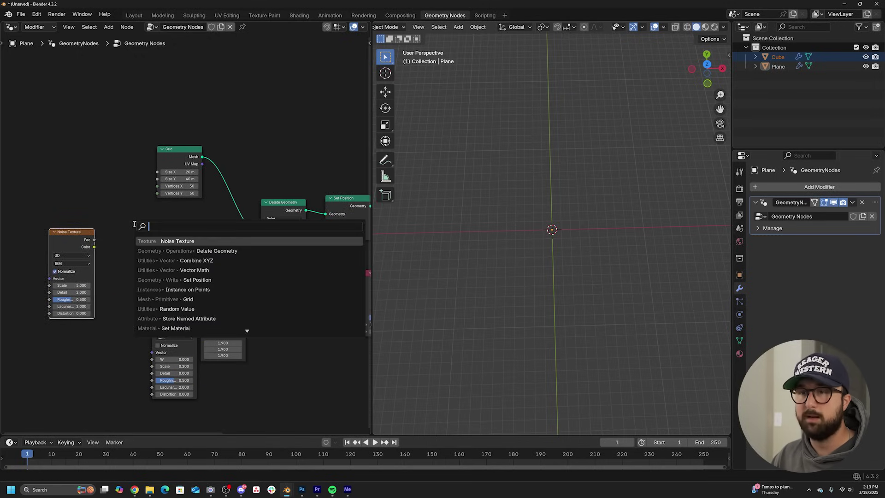
text(col)
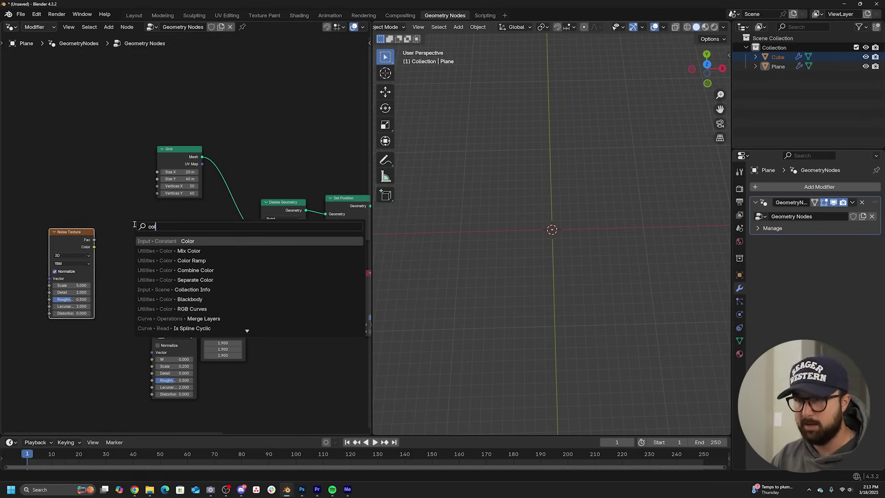
click(174, 260)
click(131, 216)
drag(94, 240, 96, 240)
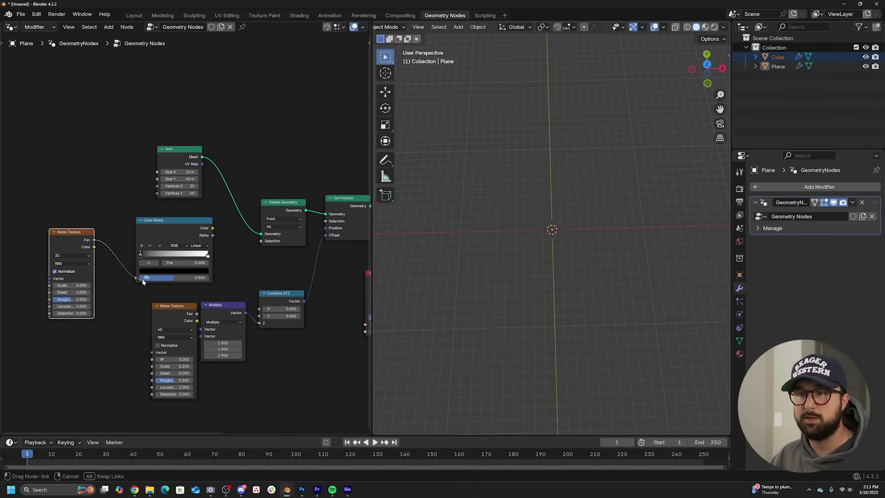
drag(143, 282, 141, 279)
drag(212, 229, 262, 241)
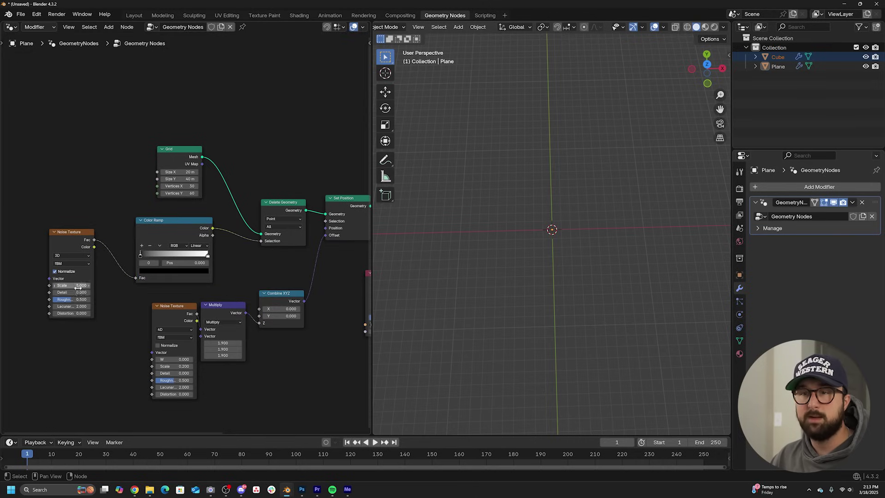
Set the new Noise Texture's Detail to 0 and Scale to 1.7.
scroll(77, 288, up, 2)
click(123, 280)
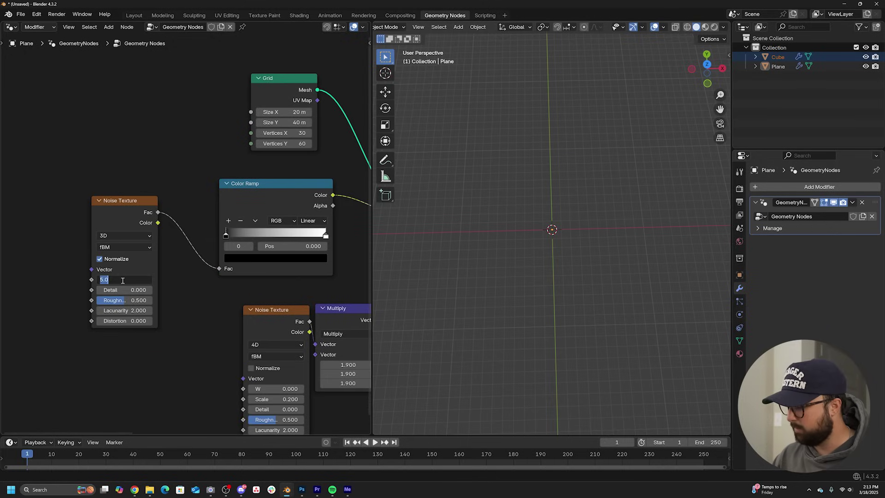
text(1.7)
key(Return)
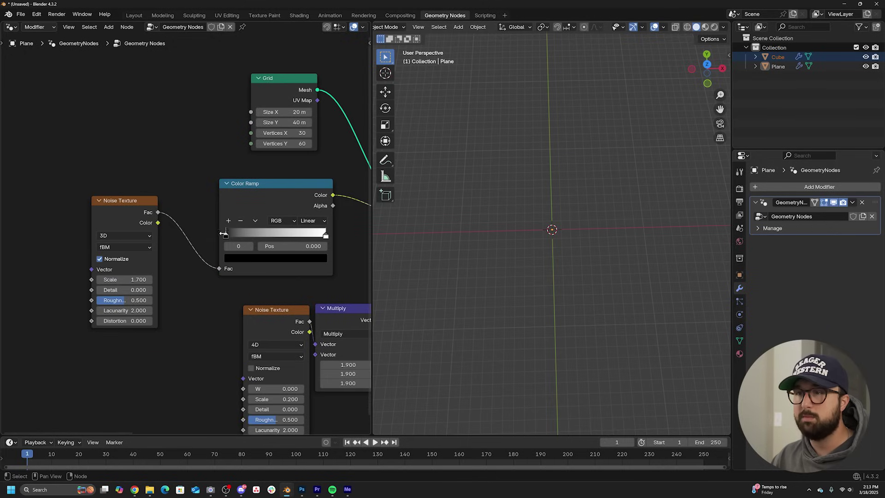
Move the Color Ramp's black stop to position 0.569 to remove only part of the cubes.
drag(224, 234, 284, 238)
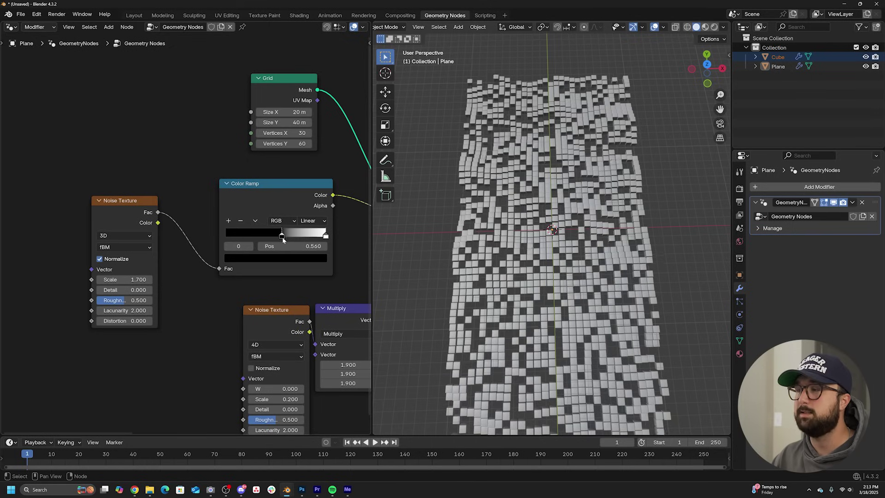
drag(285, 238, 282, 236)
mouse_move(567, 240)
middle_down()
mouse_move(570, 269)
mouse_move(572, 247)
middle_up()
scroll(574, 257, up, 4)
middle_drag(507, 283, 594, 212)
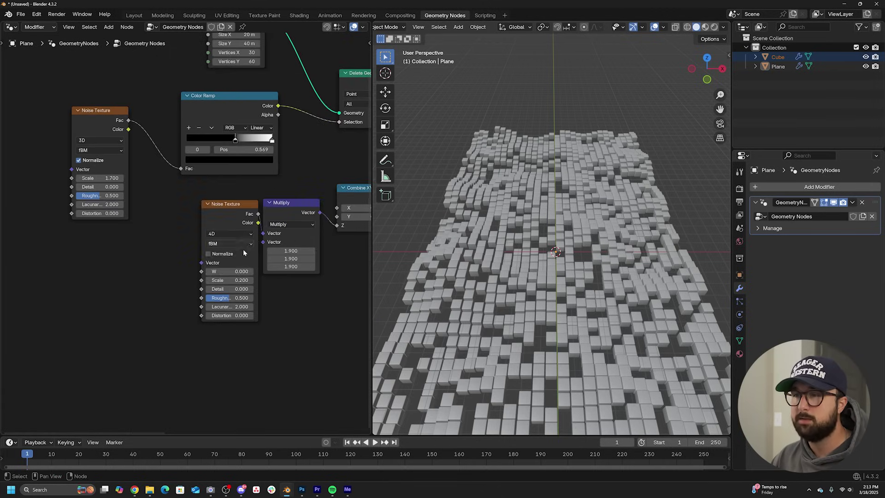
Set the 4D Noise Texture's W to about -1.49 and move Group Output farther from Instance on Points.
drag(234, 271, 189, 271)
scroll(235, 263, down, 2)
middle_drag(248, 254, 79, 263)
drag(213, 267, 308, 242)
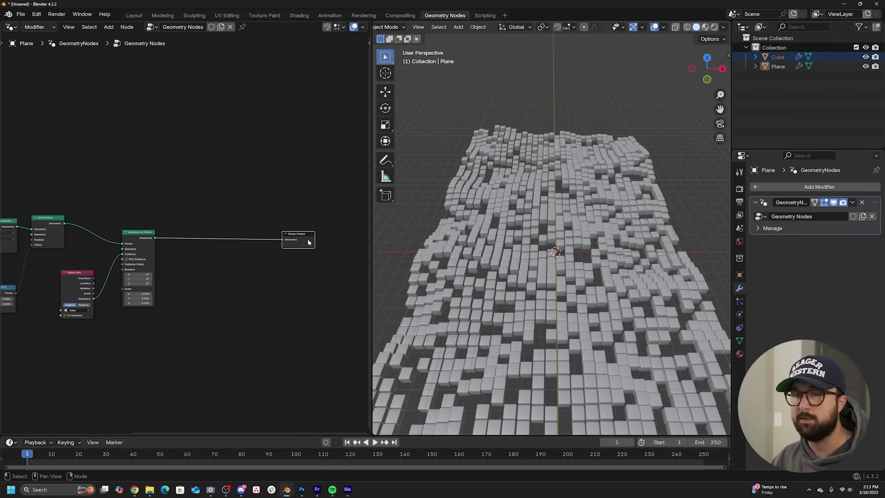
middle_drag(546, 244, 461, 266)
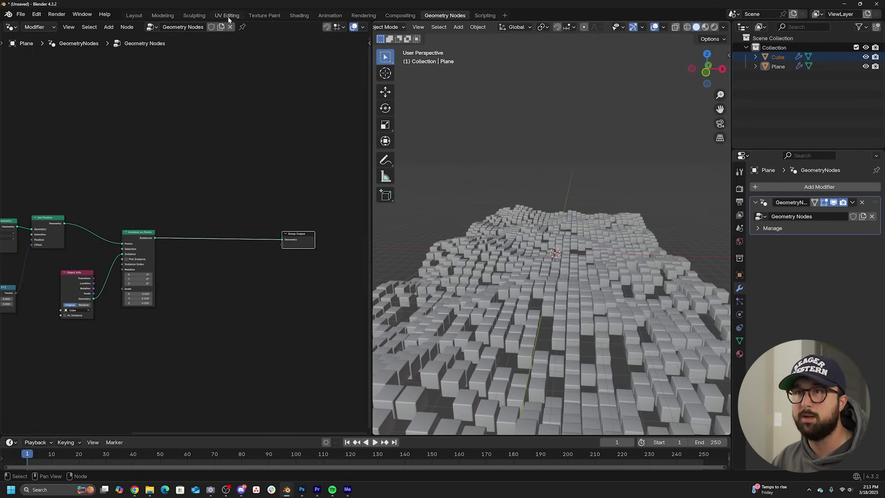
Switch to the Layout workspace and add a camera while in the front view.
click(134, 16)
scroll(360, 249, down, 5)
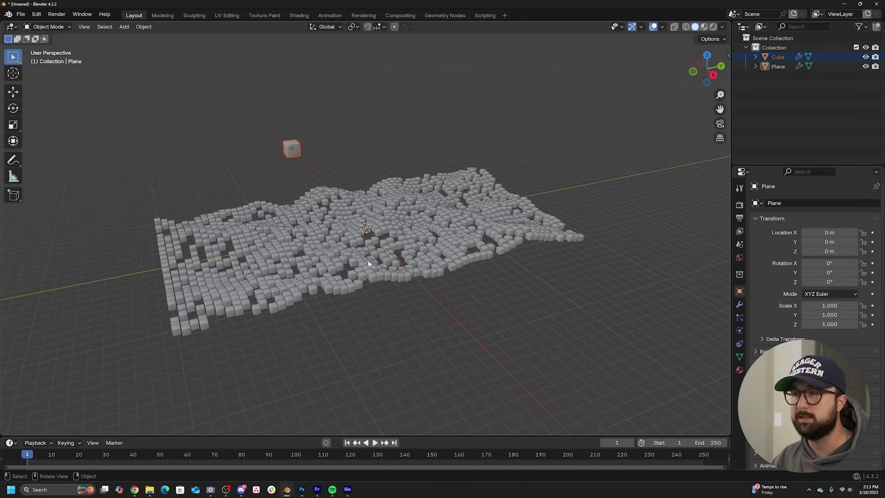
click(357, 286)
middle_drag(359, 277, 351, 256)
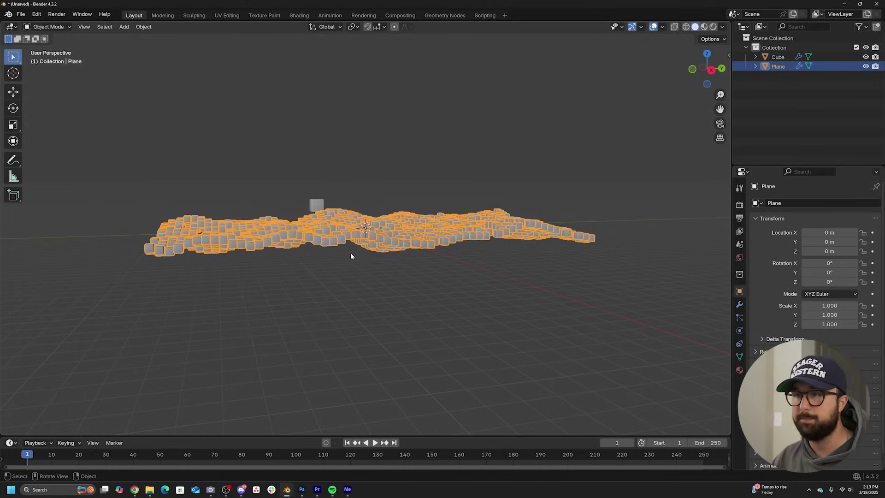
key(grave)
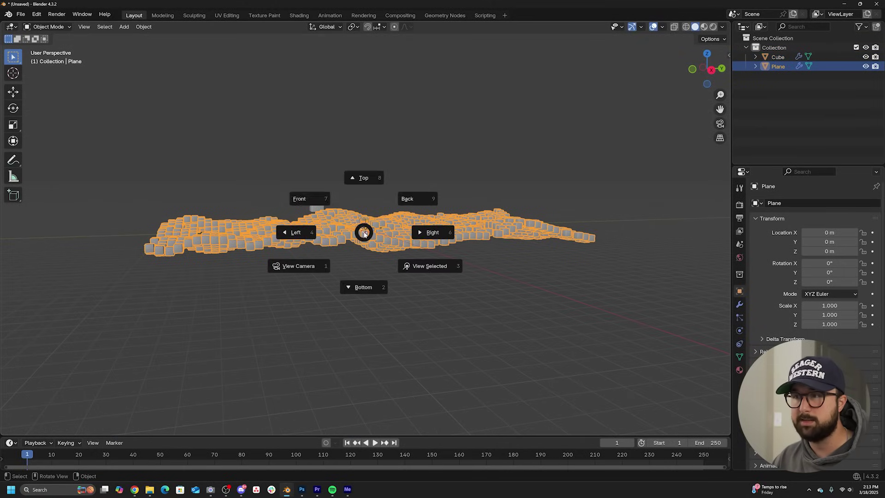
click(298, 199)
key(shift+a)
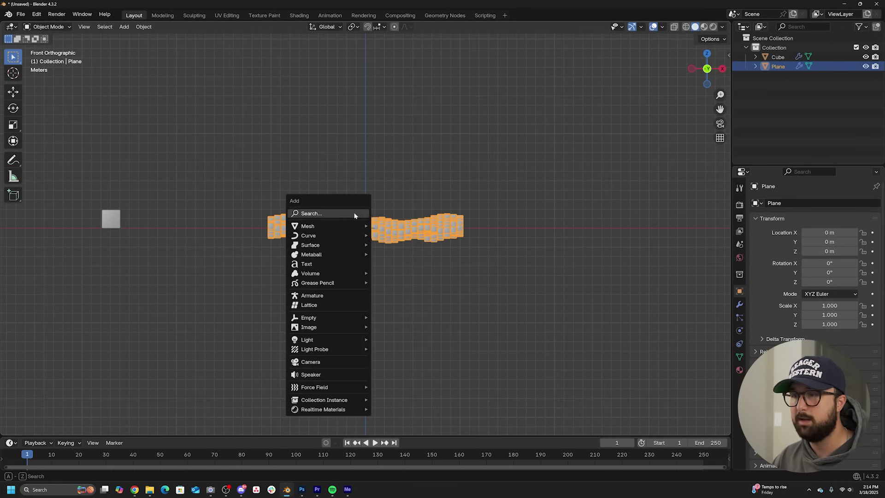
click(314, 362)
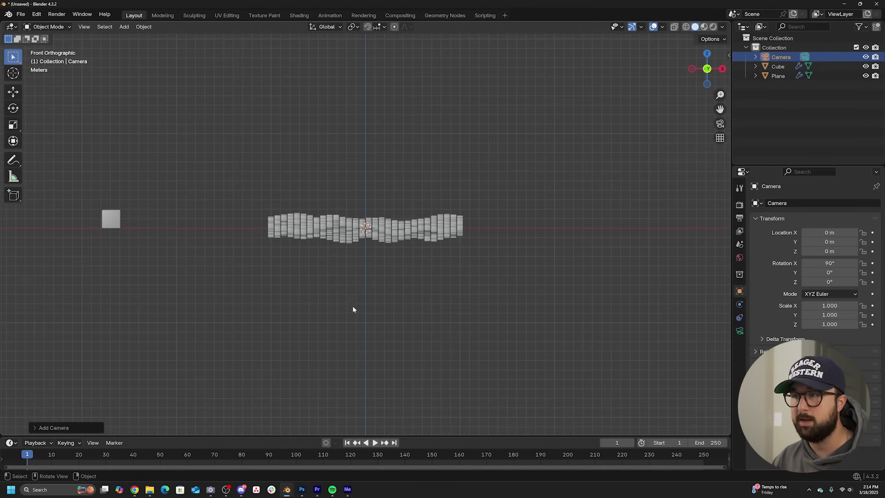
Raise the camera along Z to about 2.2 m above the origin with the Move tool.
middle_drag(428, 217, 248, 172)
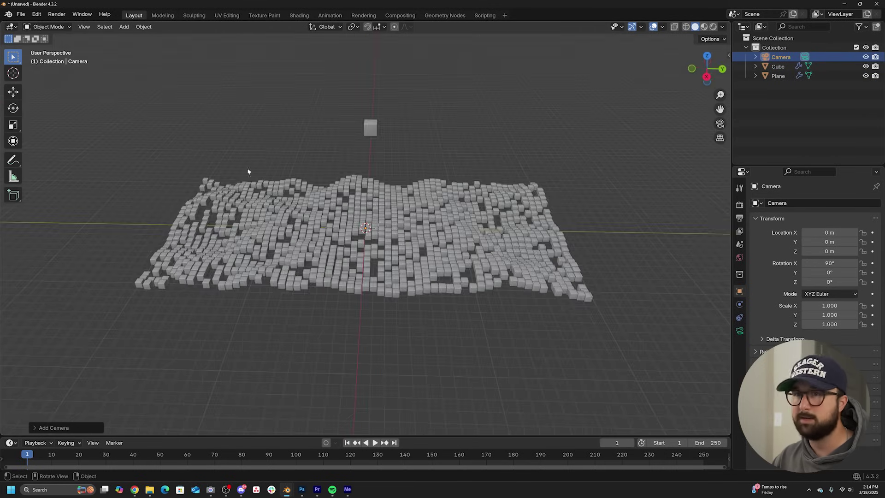
click(13, 92)
middle_drag(138, 162, 385, 226)
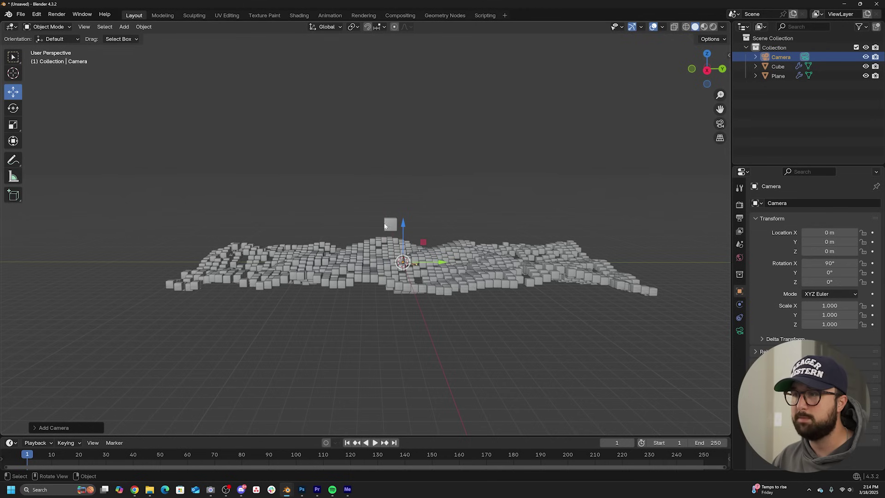
drag(403, 224, 405, 203)
Examine the cube field from above and check the Grid node's Size Y in the plane's geometry nodes.
scroll(367, 226, up, 3)
key(grave)
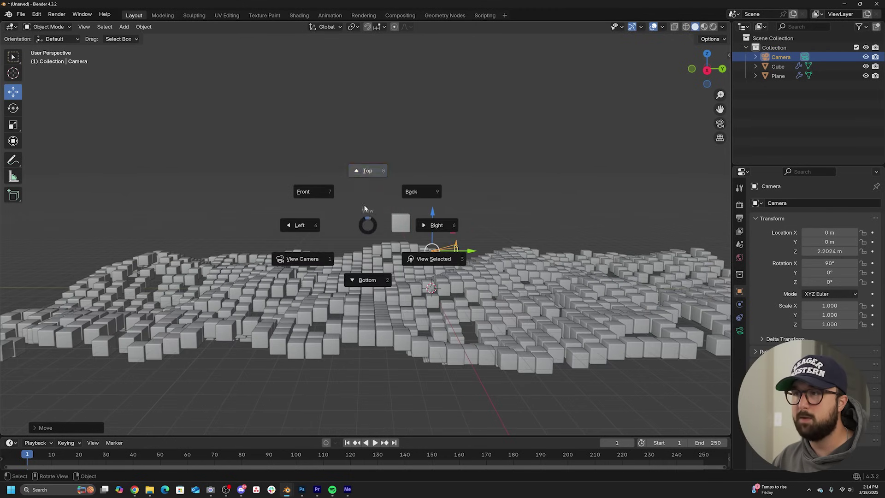
click(365, 205)
scroll(433, 353, down, 5)
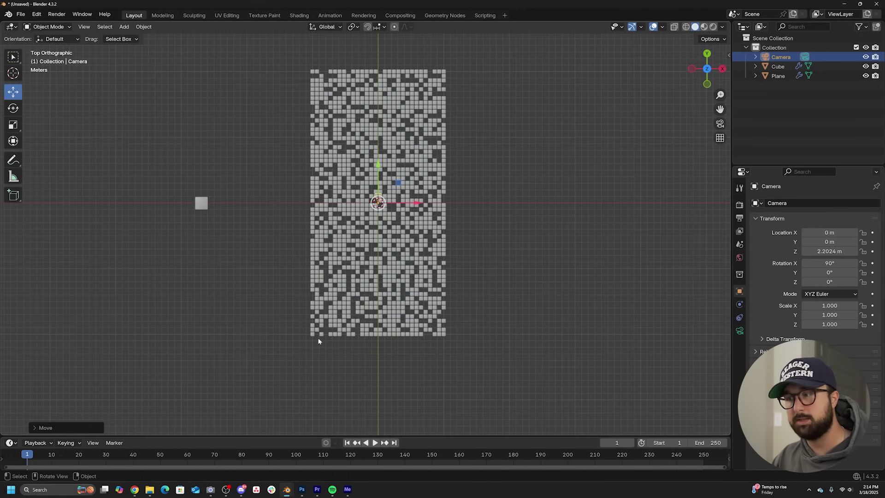
click(318, 336)
click(445, 15)
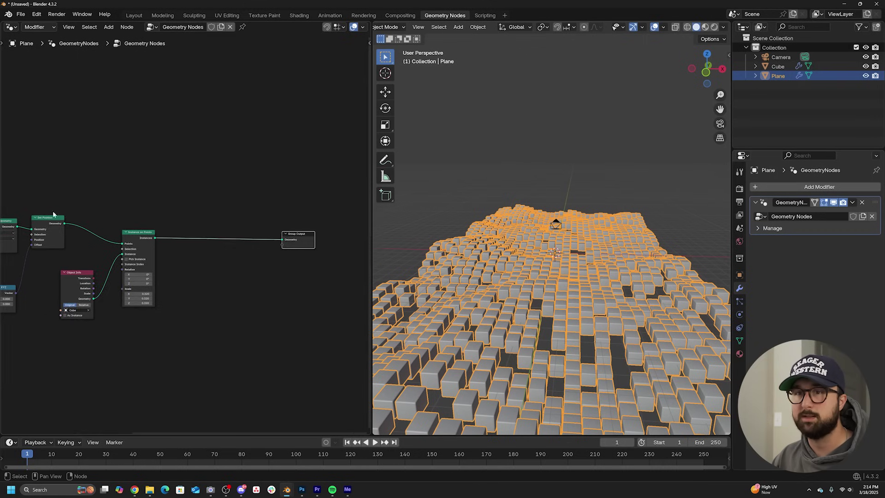
middle_drag(53, 214, 307, 203)
scroll(158, 234, up, 6)
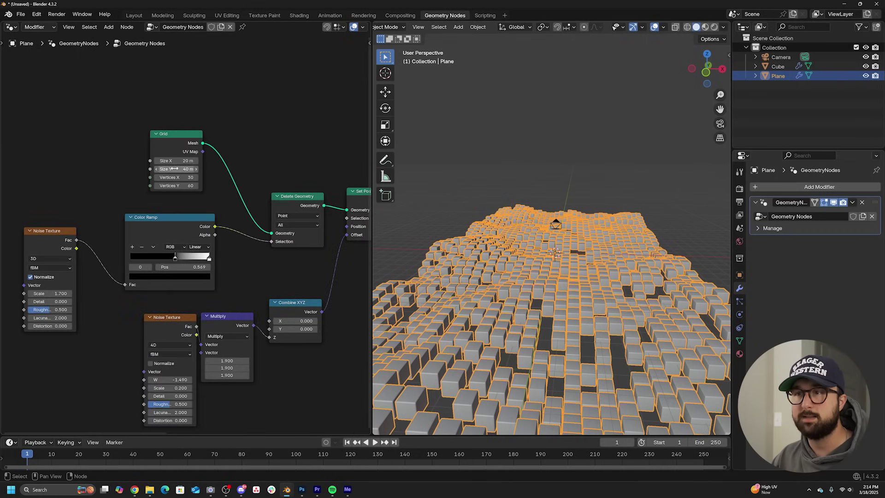
middle_drag(540, 256, 544, 335)
scroll(544, 336, down, 3)
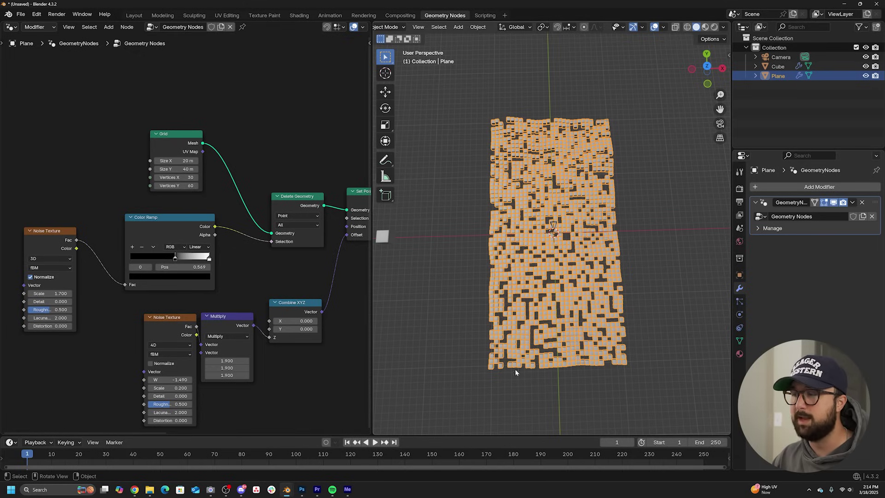
Return to the Layout workspace and select the camera at the centre of the grid.
click(133, 15)
middle_drag(496, 249, 405, 258)
scroll(405, 258, up, 3)
click(424, 255)
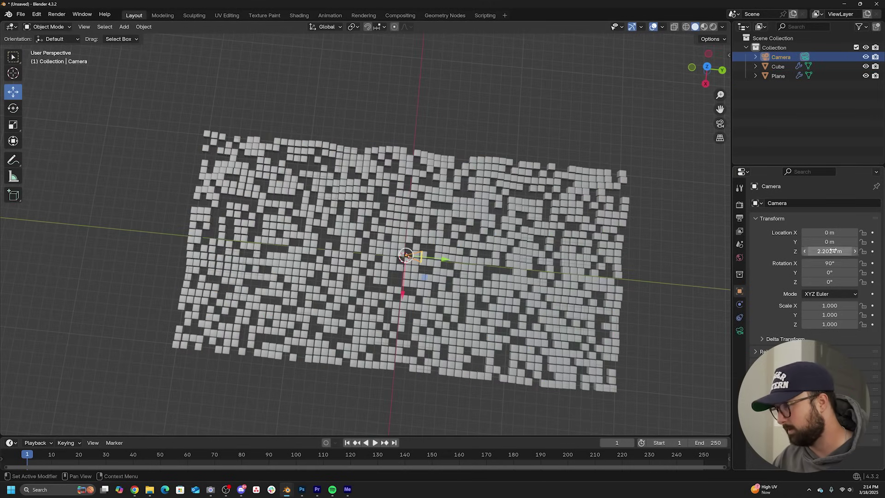
Try shifting the camera in X and placing it at Y 20 m, undoing both changes.
drag(836, 235, 805, 235)
key(ctrl+z)
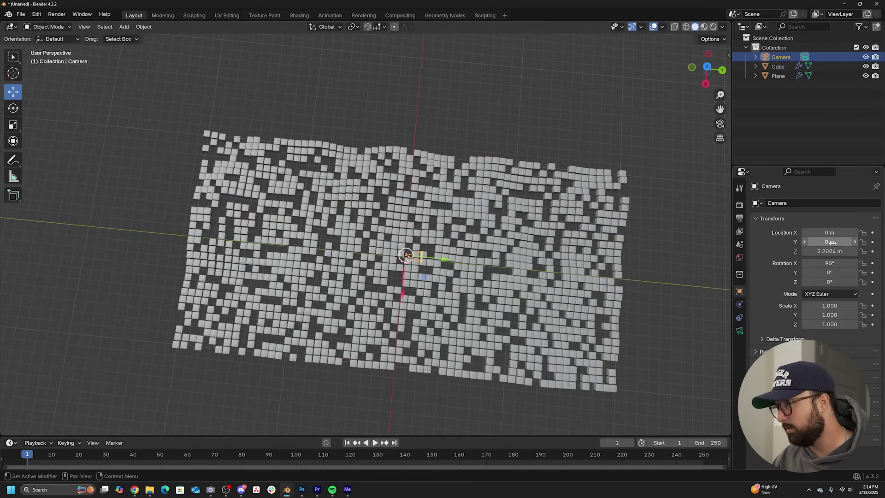
click(832, 242)
text(20)
key(Return)
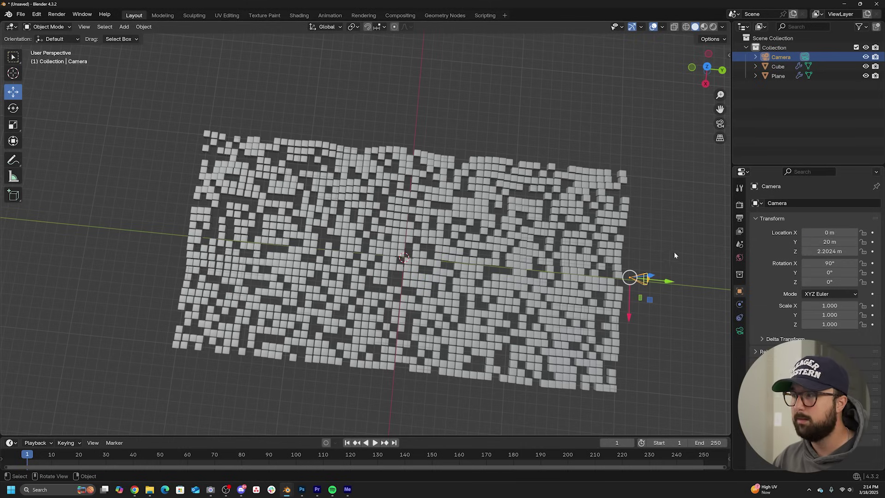
key(ctrl+z)
Set the camera's Y location to -20 m and look through the camera.
click(831, 243)
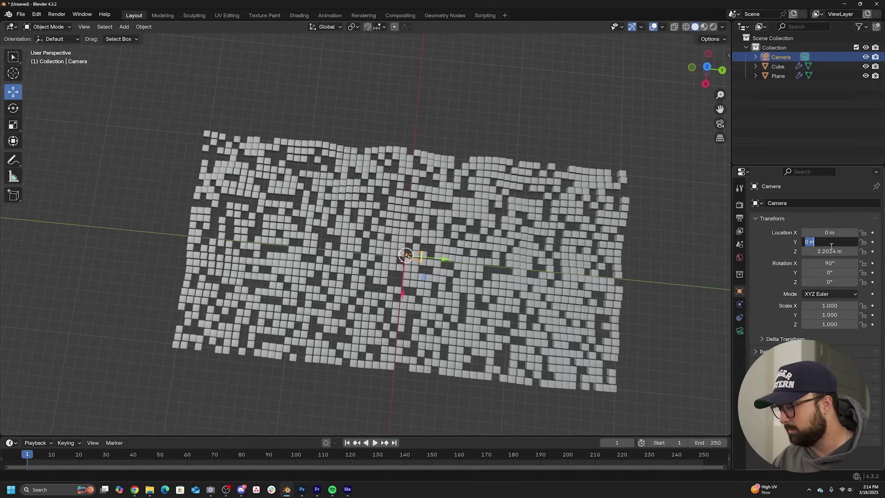
text(-20)
key(Return)
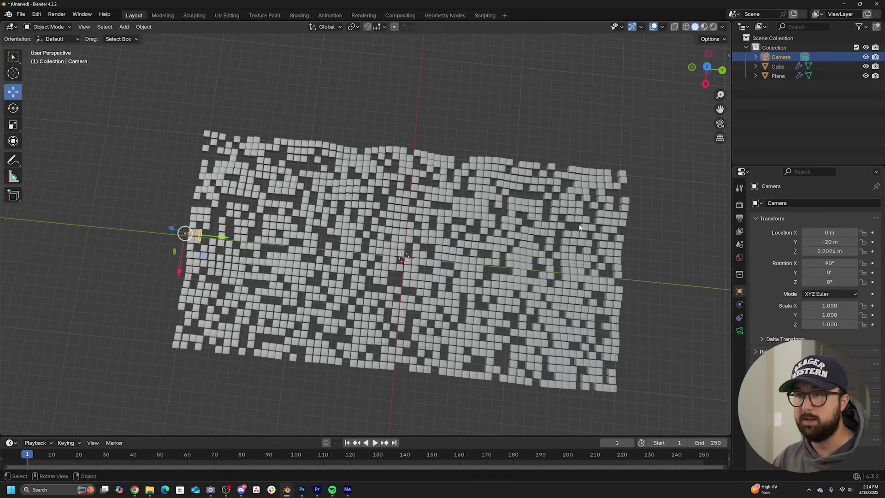
key(KP_0)
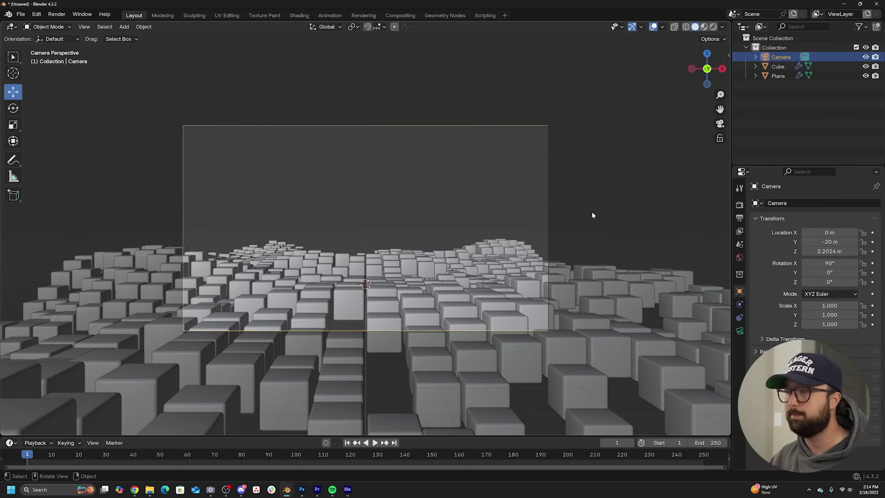
Set the camera's focal length to 10 mm.
click(740, 332)
click(841, 249)
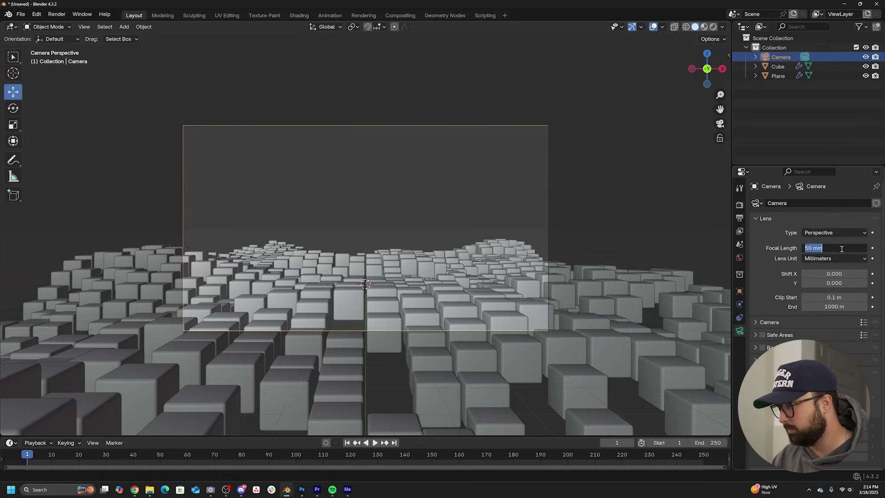
text(10)
key(Return)
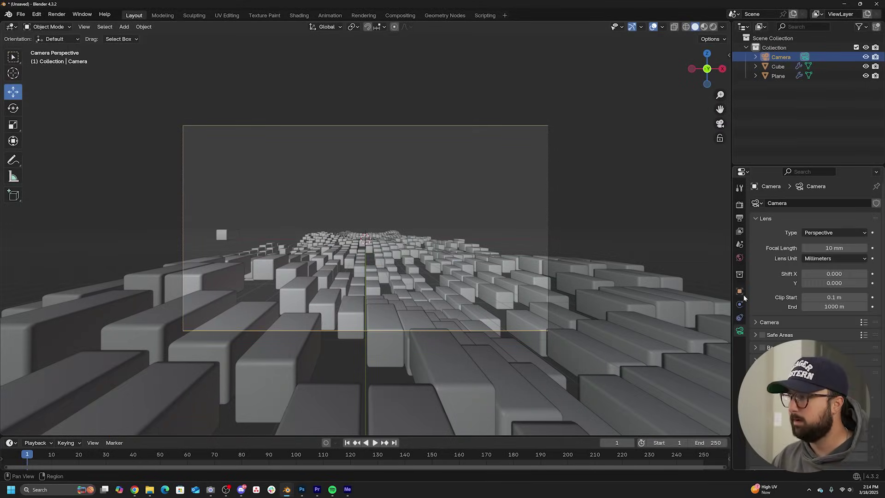
Lower the camera's Z location slightly so it sits closer to the cube surface.
click(740, 292)
drag(837, 252, 812, 252)
Create a linked duplicate of the cube plane and raise it to about 2.3 m in Z.
click(402, 361)
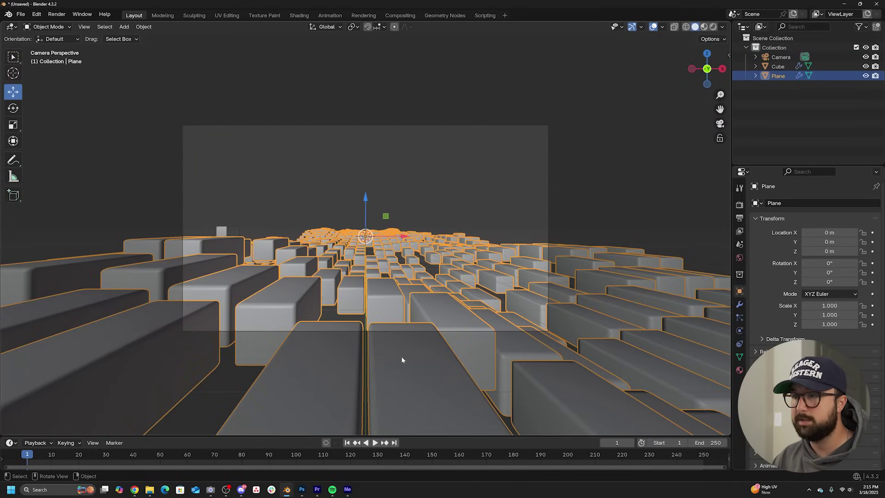
middle_drag(418, 300, 348, 291)
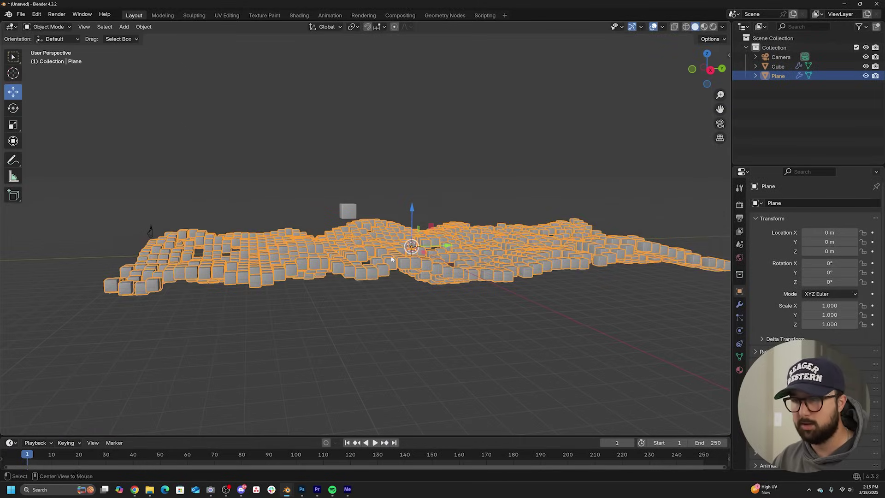
key(alt+d)
right_click(425, 209)
drag(412, 210, 413, 183)
Set the raised duplicate's Z rotation to 180°.
drag(837, 282, 813, 283)
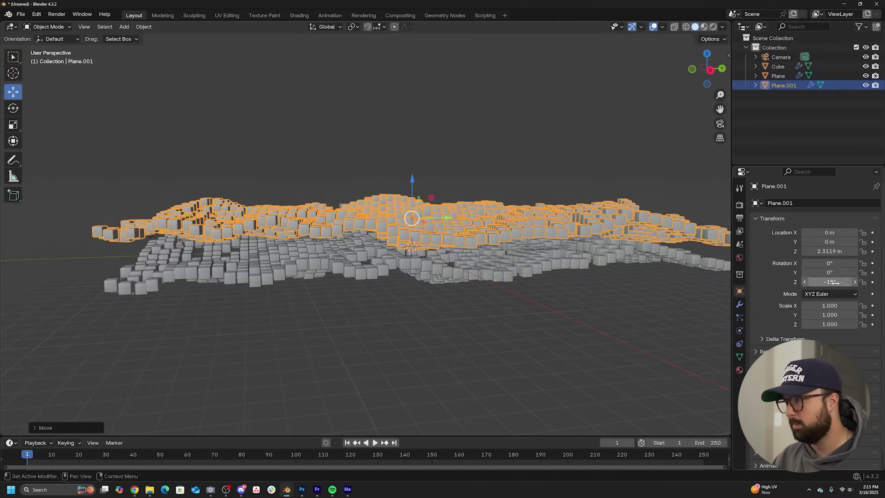
click(836, 283)
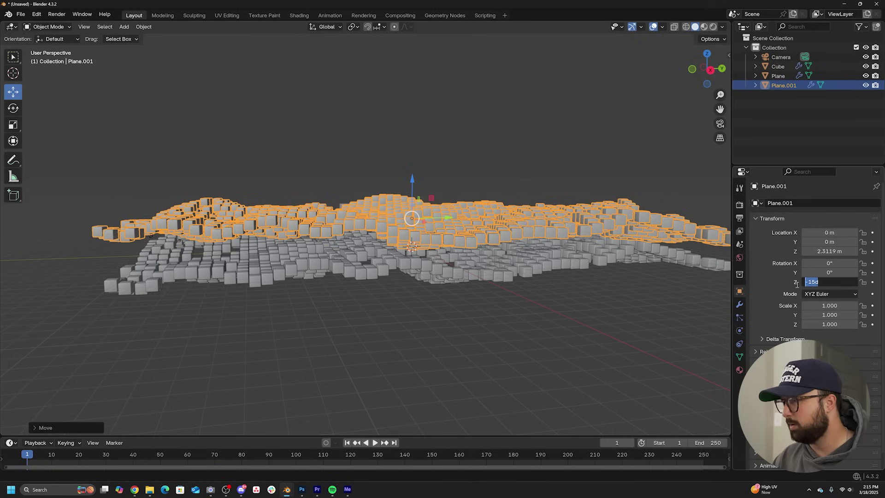
text(180)
key(Return)
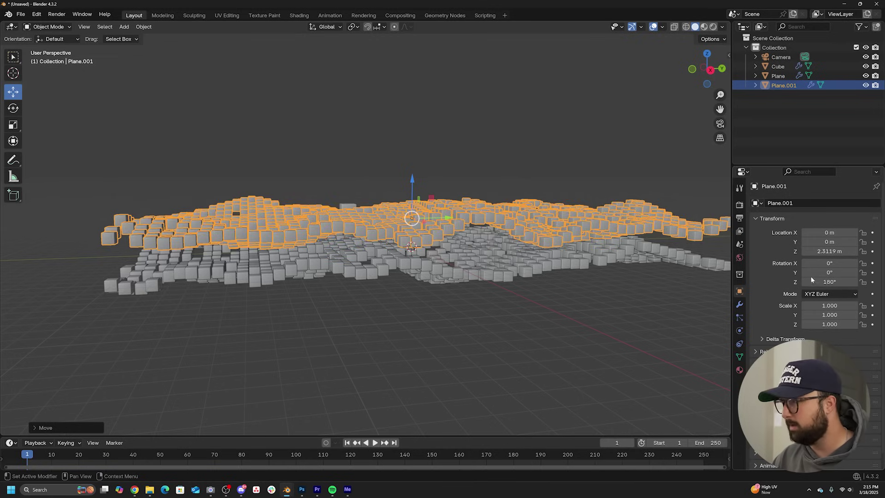
Set the raised duplicate's Y rotation to 180° so it faces the lower plane.
drag(812, 274, 828, 273)
key(ctrl+z)
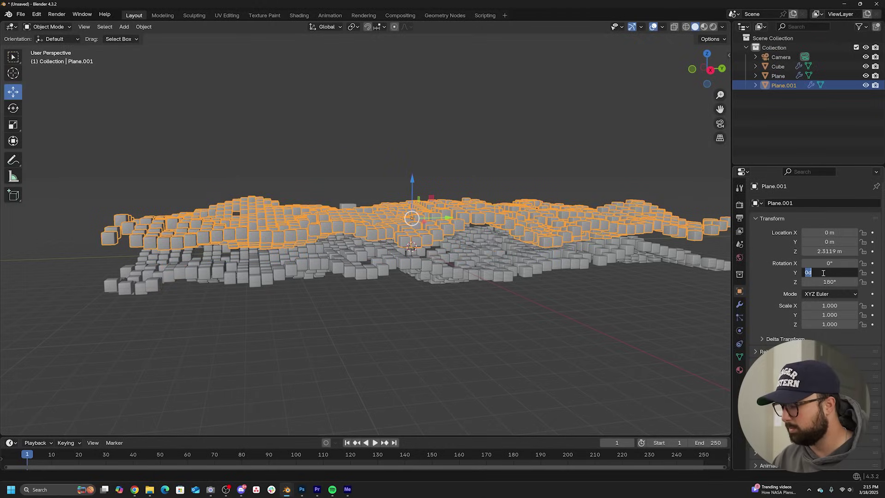
click(824, 273)
text(180)
key(Return)
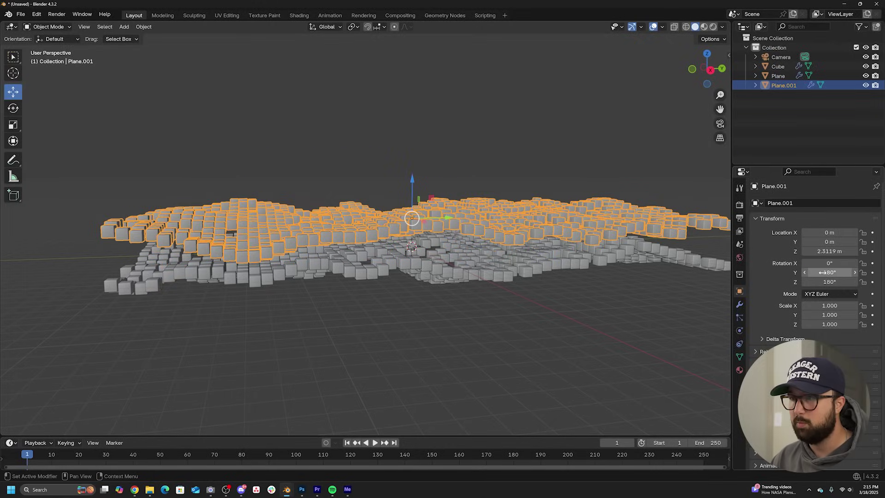
Look through the camera and raise the upper plane to about 3.3 m in Z.
middle_drag(387, 258, 484, 258)
key(KP_0)
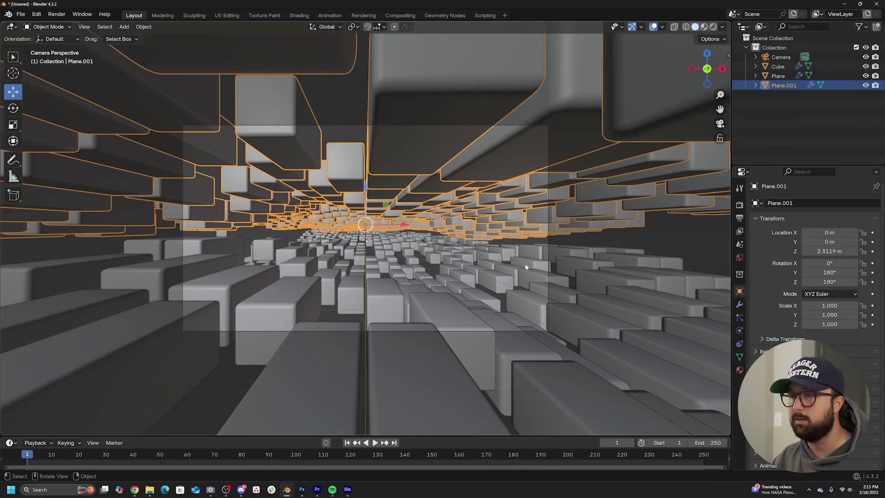
drag(364, 191, 627, 240)
Select the upper and lower planes and move both into a new collection named loop.
middle_drag(627, 240, 493, 254)
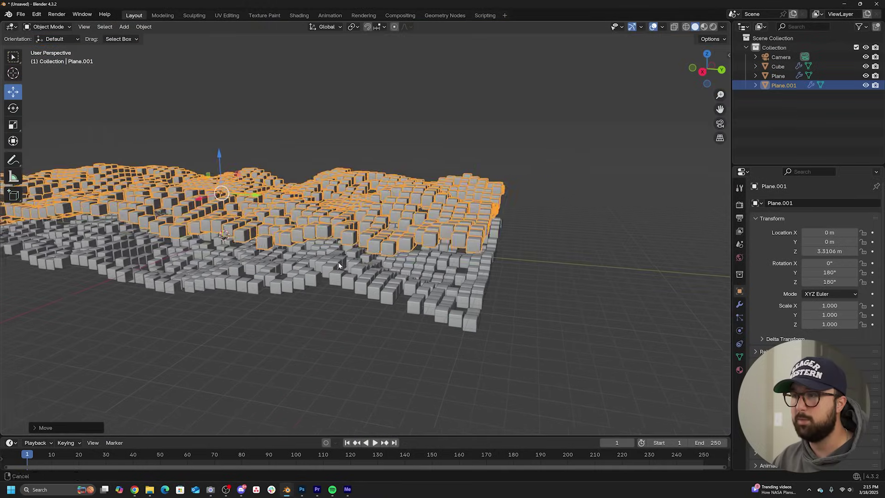
click(563, 209)
drag(577, 157, 479, 333)
middle_drag(479, 332, 505, 300)
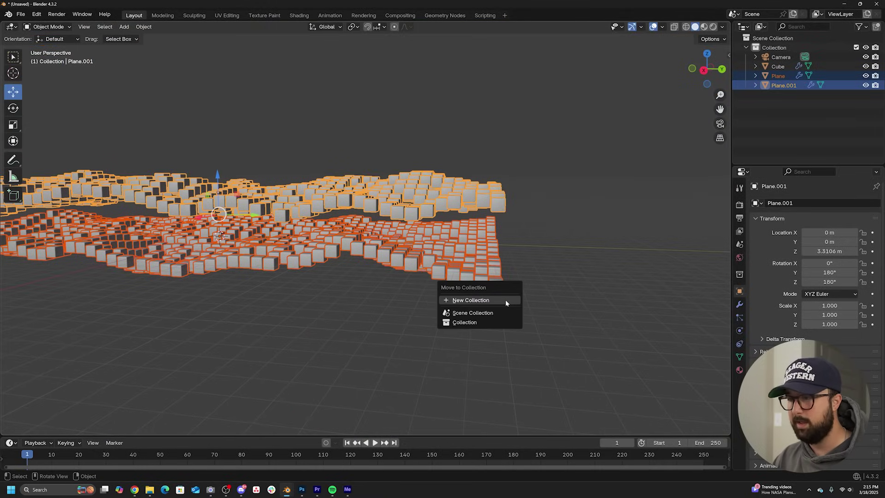
click(506, 302)
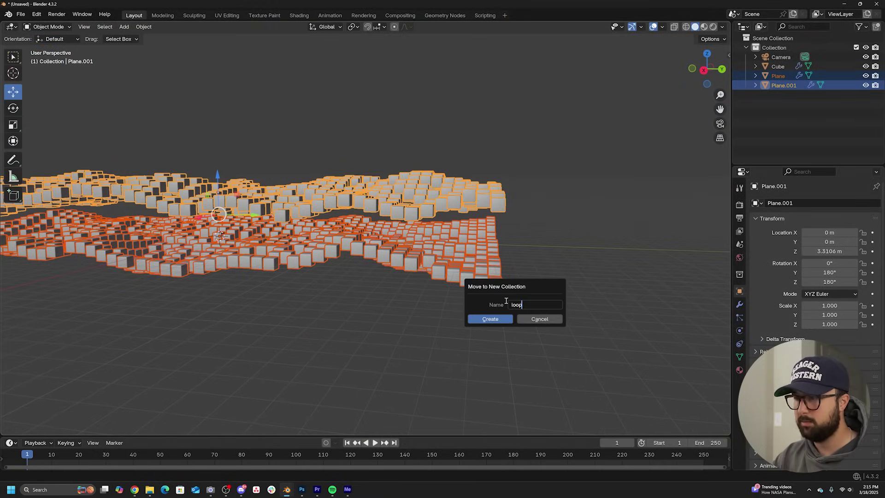
key(Return)
Add a collection instance of the loop collection to the scene.
click(594, 250)
scroll(535, 239, down, 1)
shift+middle_drag(530, 238, 482, 242)
scroll(481, 242, down, 5)
scroll(366, 240, up, 3)
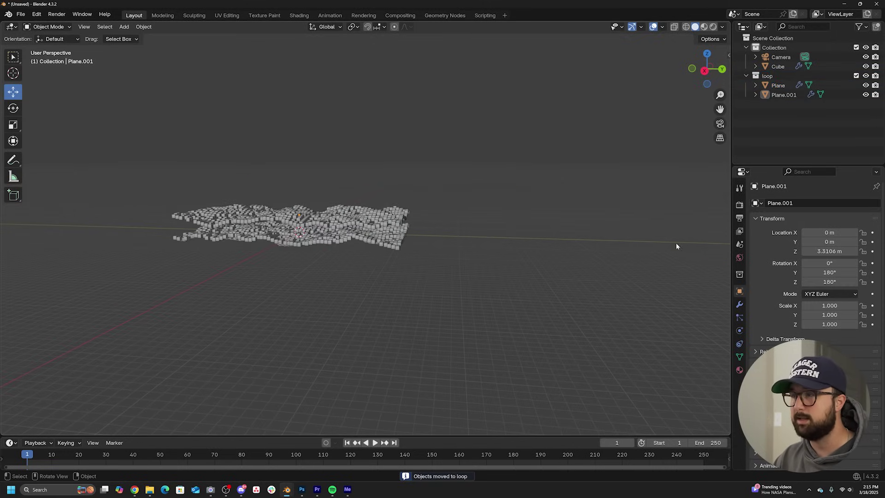
middle_drag(537, 257, 467, 250)
key(shift+a)
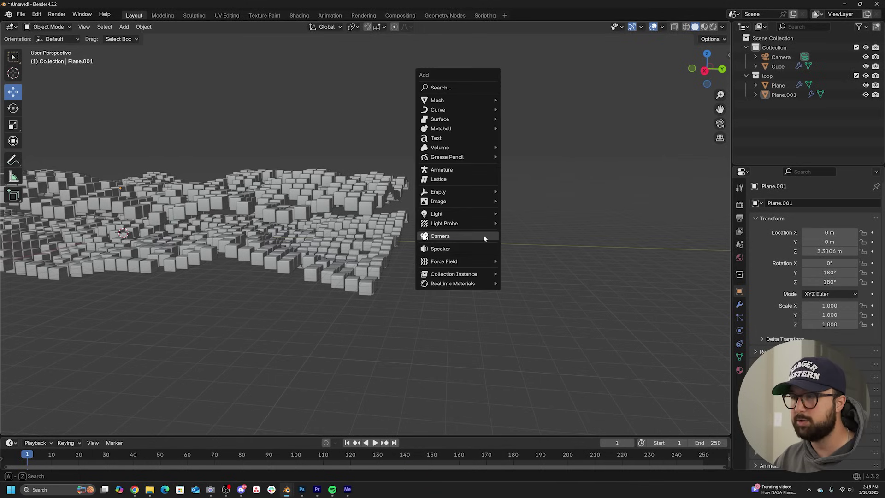
mouse_move(469, 274)
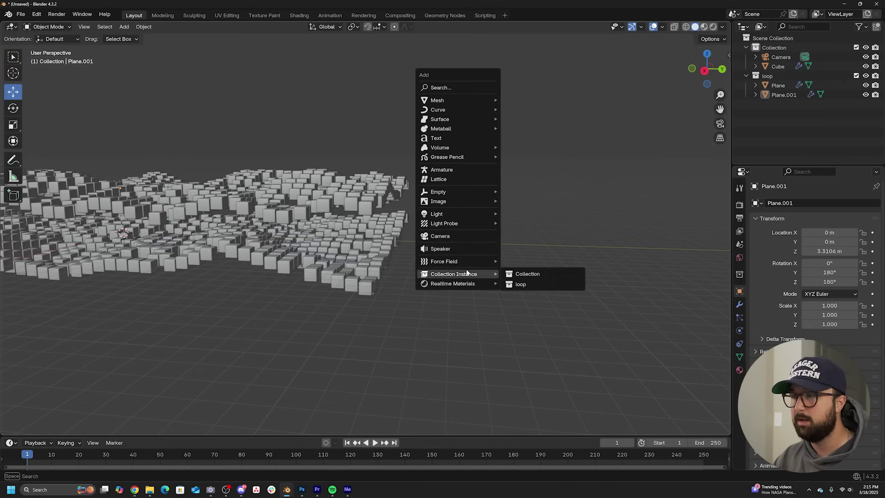
click(521, 285)
Move the loop instance along Y to 40 m so it butts against the original planes.
scroll(253, 244, down, 4)
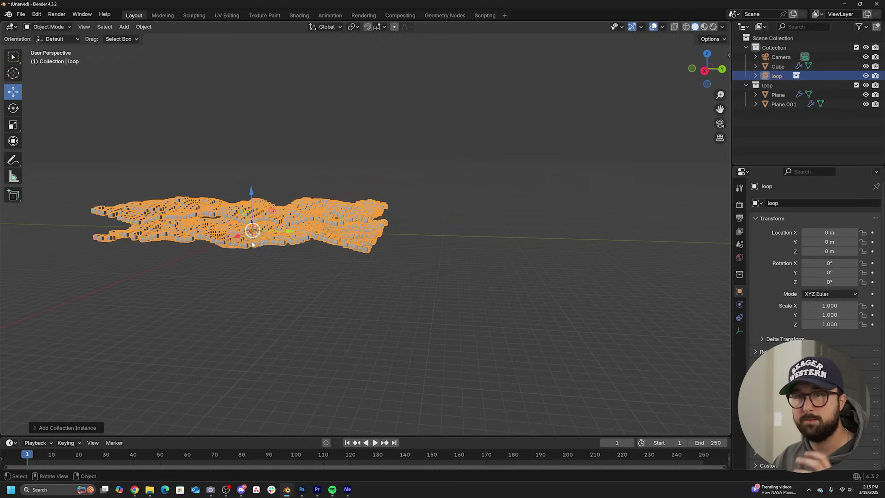
middle_drag(252, 245, 260, 249)
scroll(261, 249, up, 3)
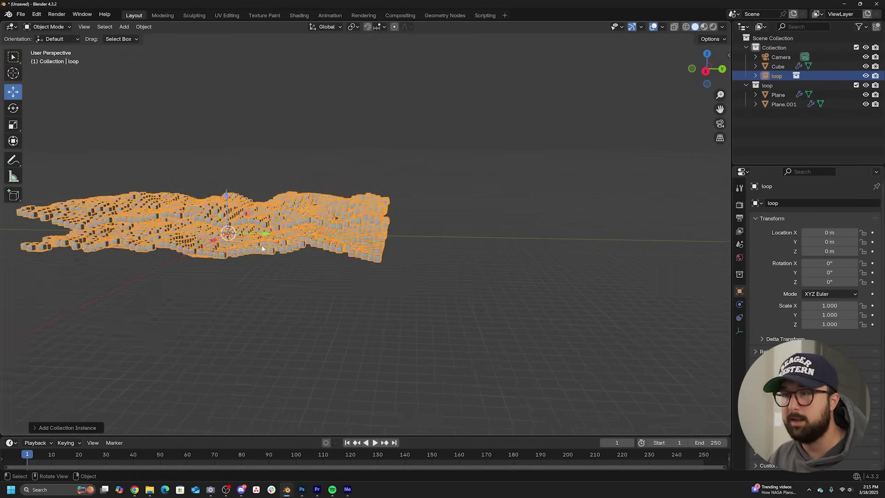
drag(198, 236, 687, 283)
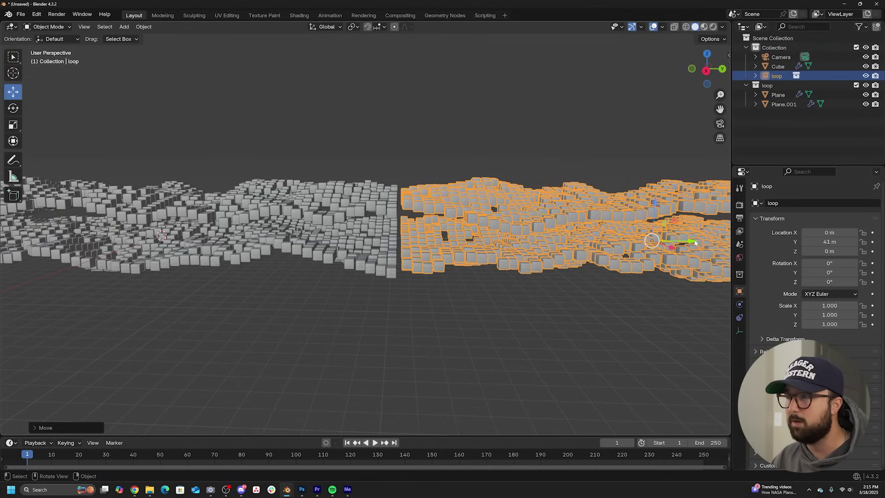
drag(690, 241, 686, 244)
click(432, 72)
Create a linked duplicate of the loop instance, leaving it in place.
middle_drag(425, 107, 425, 117)
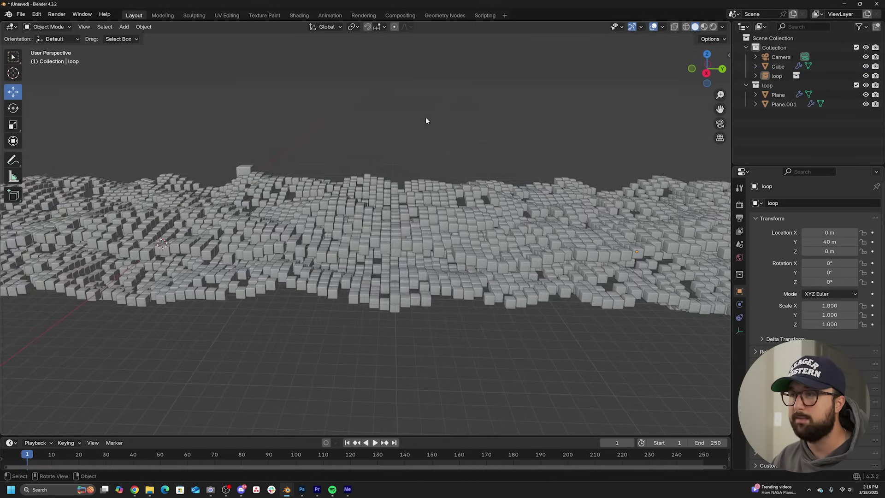
scroll(472, 183, down, 5)
shift+middle_drag(530, 199, 397, 190)
click(401, 224)
scroll(402, 224, up, 3)
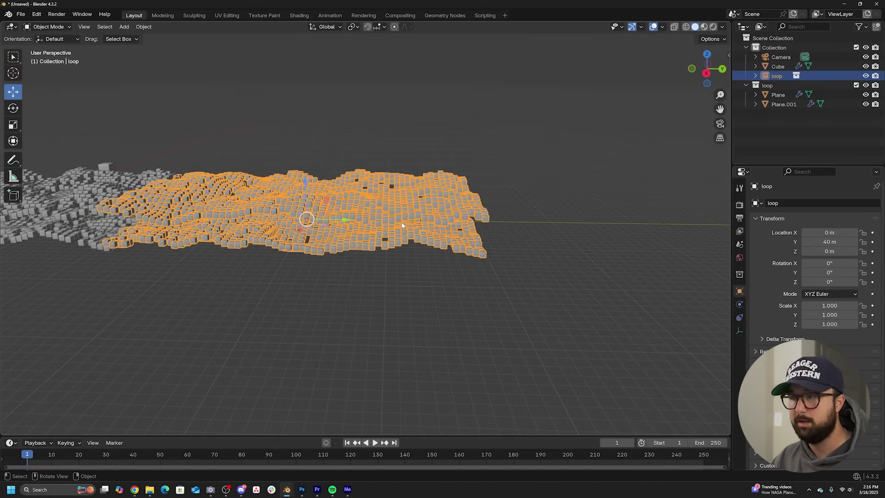
key(alt+d)
right_click(405, 218)
Move the duplicated loop instance along Y to 80 m, flush with the previous section.
key(g)
key(y)
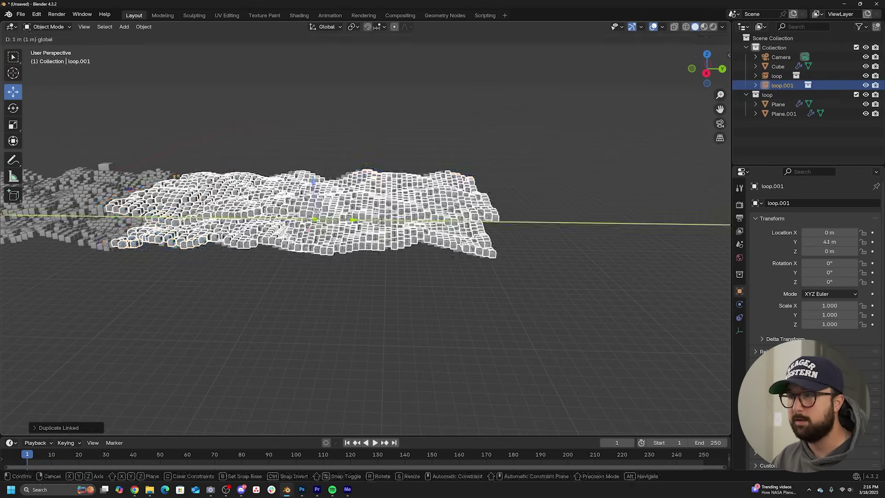
click(690, 224)
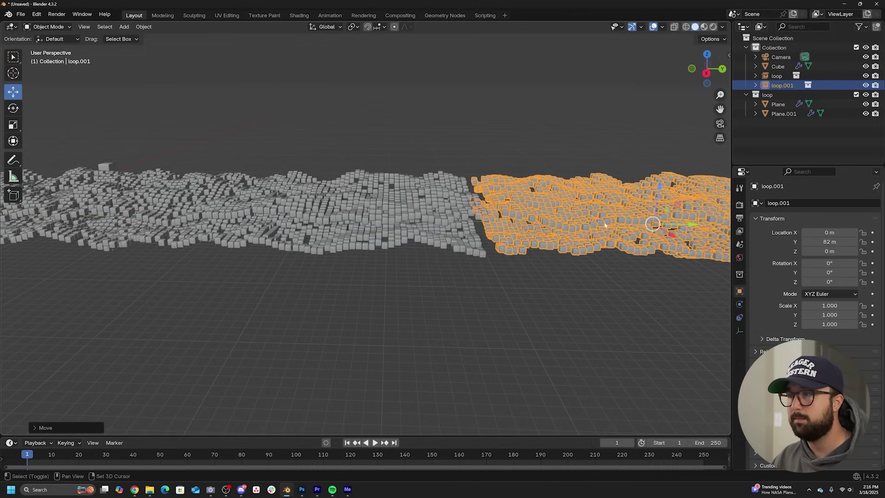
shift+middle_drag(691, 224, 587, 208)
key(g)
key(y)
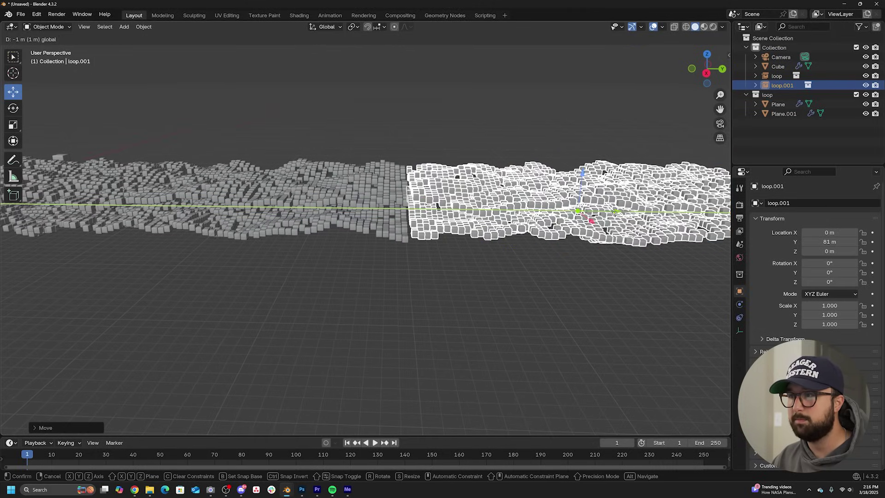
ctrl+drag(611, 212, 602, 212)
Add another collection instance of the loop collection at the original planes' position.
scroll(182, 204, down, 4)
shift+middle_drag(181, 203, 322, 205)
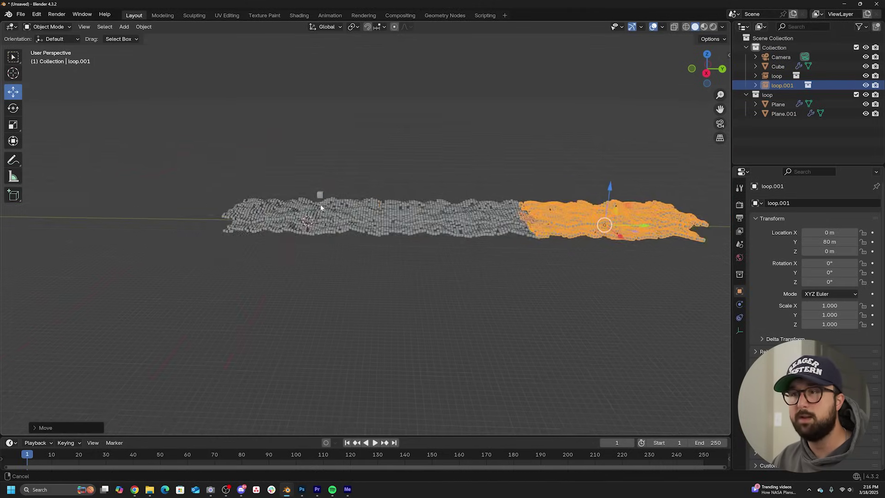
scroll(372, 158, up, 4)
click(380, 133)
key(shift+a)
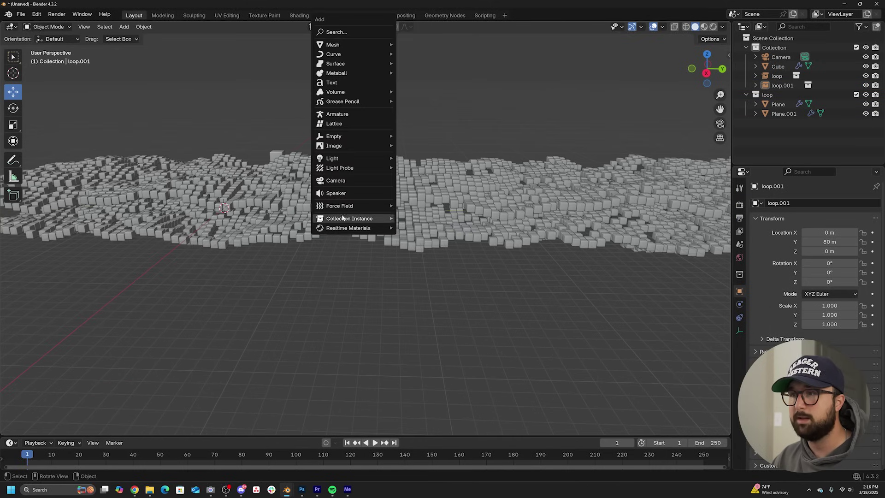
click(416, 229)
Move the newly added loop instance along Y to -40 m, closing the gap behind the original planes.
shift+middle_drag(264, 205, 457, 207)
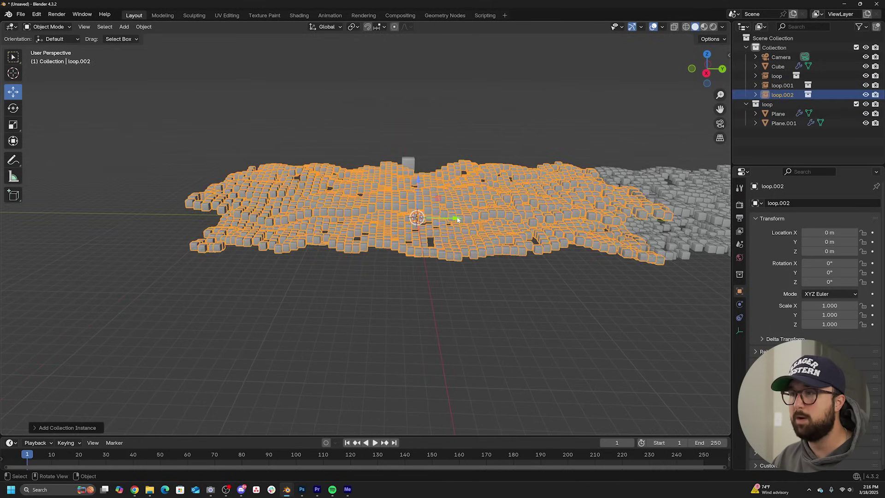
key(g)
key(y)
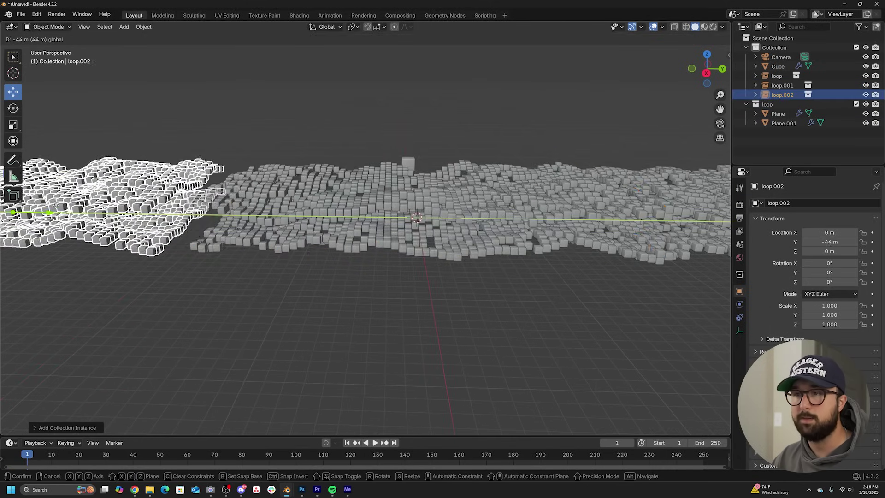
click(79, 206)
shift+middle_drag(221, 207, 264, 201)
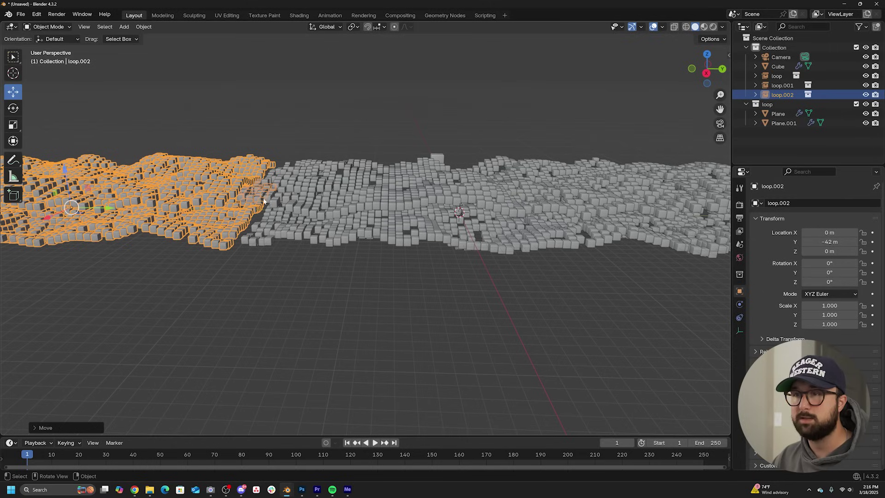
key(g)
key(y)
click(122, 210)
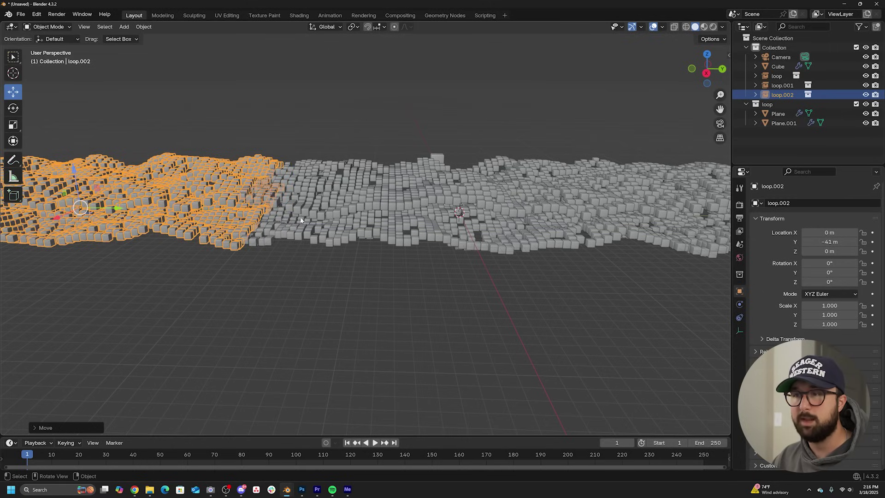
middle_drag(353, 280, 233, 206)
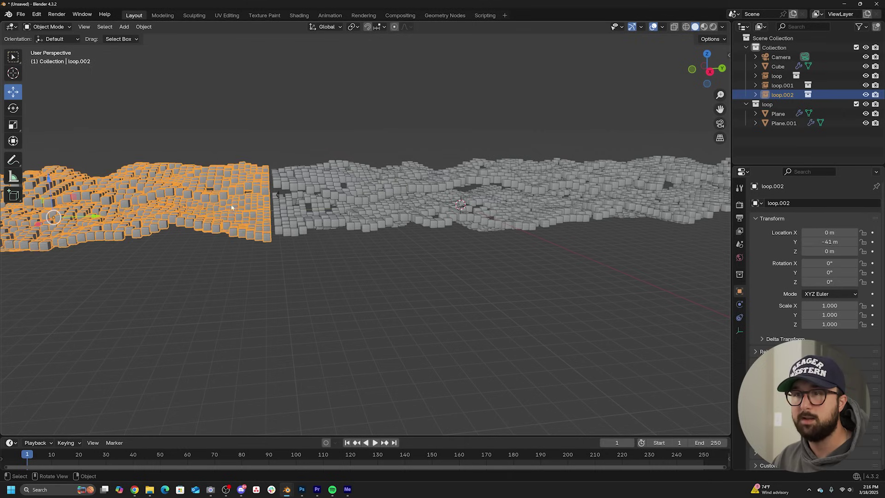
key(g)
key(y)
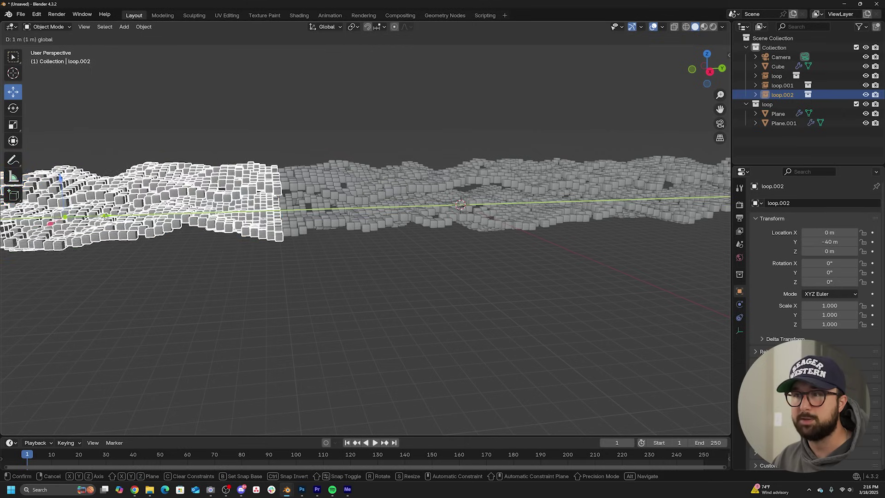
click(290, 195)
click(259, 107)
Create a linked duplicate of the loop instance at 80 m, move it to Y 120 m, and look through the camera.
scroll(364, 178, down, 2)
middle_drag(363, 177, 408, 182)
scroll(409, 182, down, 5)
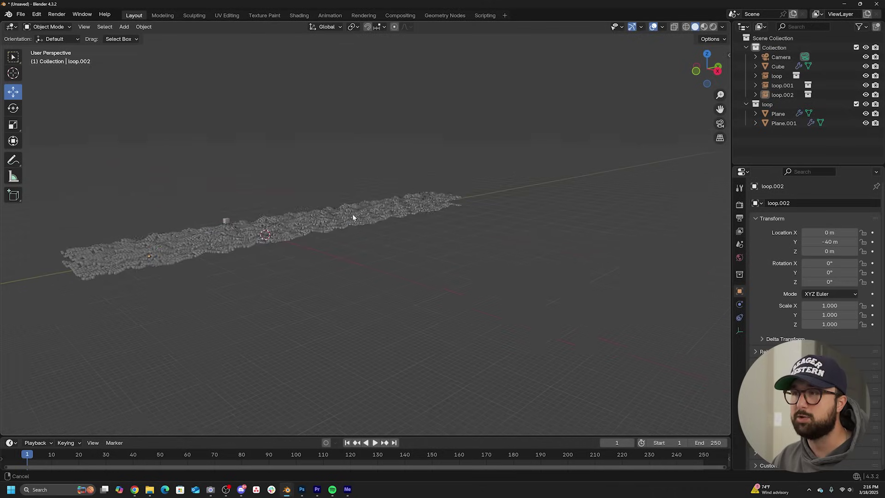
key(KP_0)
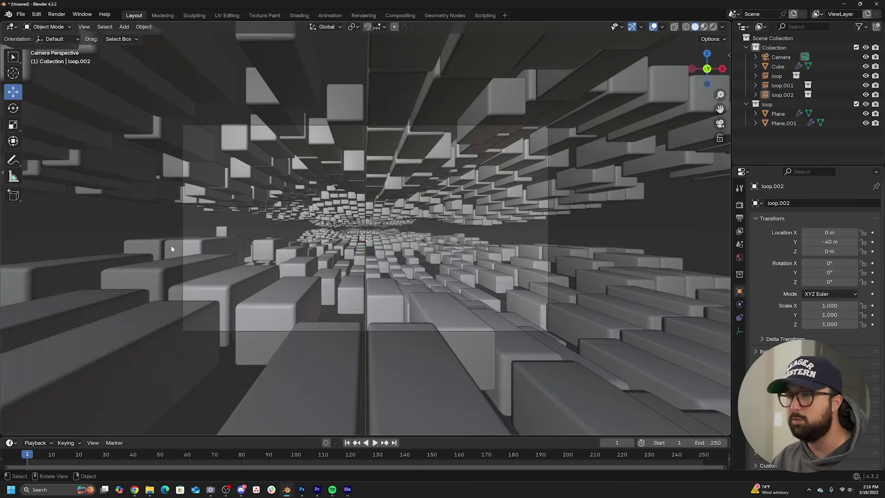
key(KP_0)
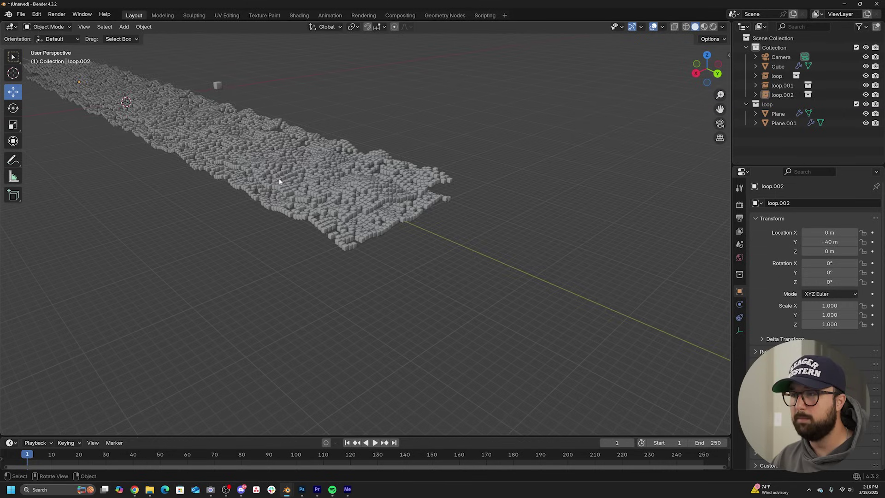
middle_drag(279, 181, 415, 182)
click(415, 181)
shift+middle_drag(431, 218, 435, 208)
key(shift+d)
right_click(486, 152)
shift+middle_drag(435, 166, 416, 167)
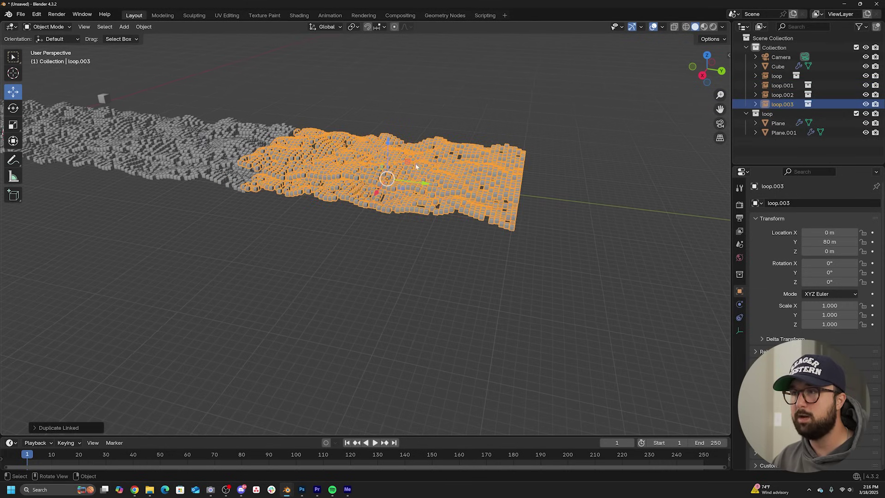
drag(424, 184, 710, 218)
click(496, 105)
key(KP_0)
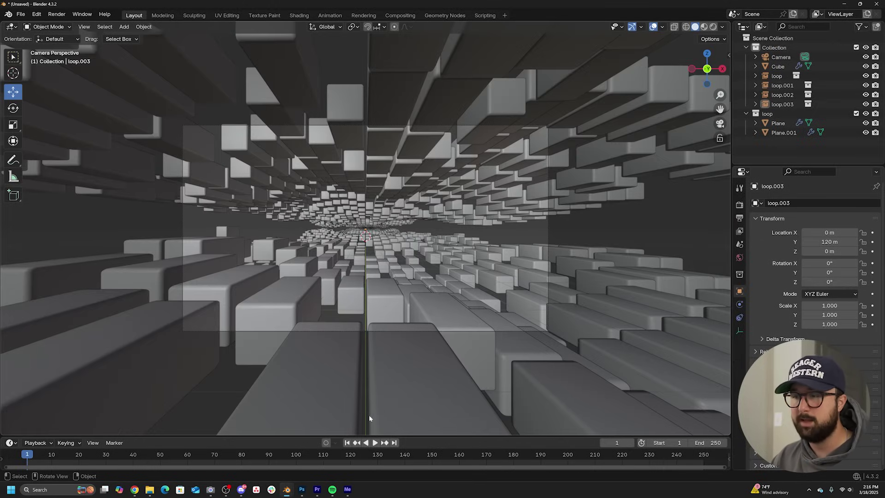
Enlarge the timeline, go to frame 0, and check the default keyframe interpolation in the Animation preferences.
drag(381, 435, 381, 395)
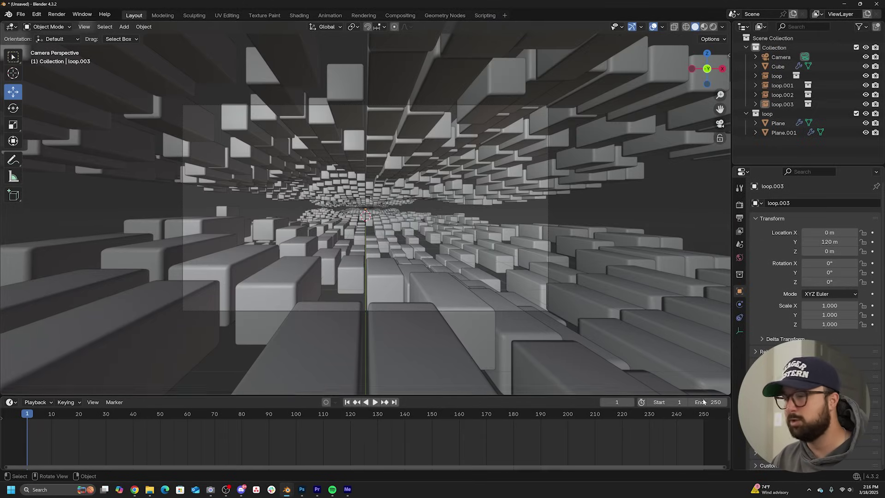
click(24, 423)
click(37, 14)
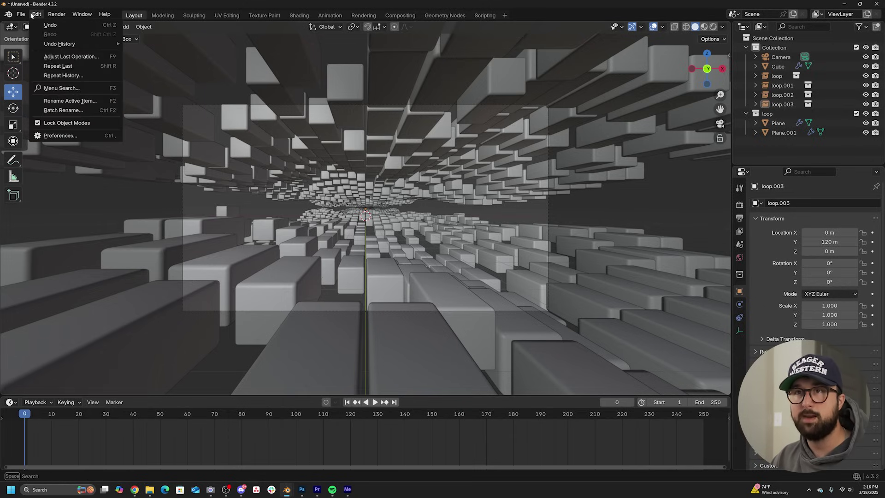
click(63, 138)
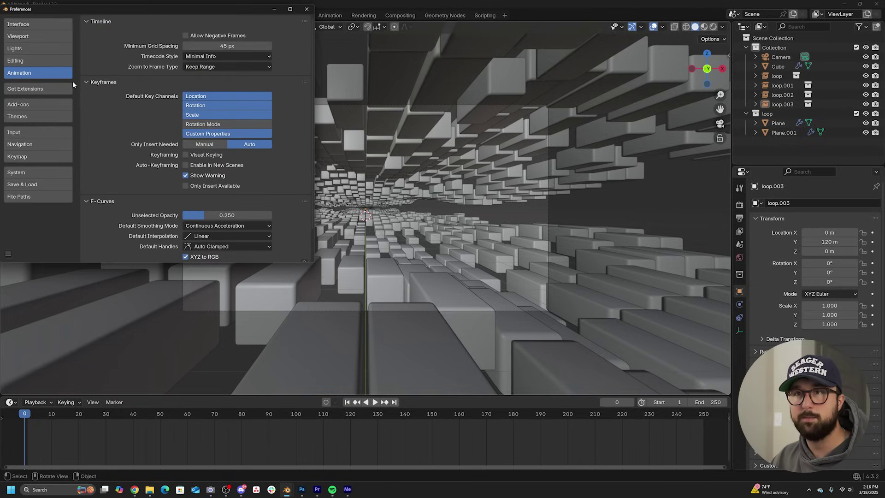
click(198, 238)
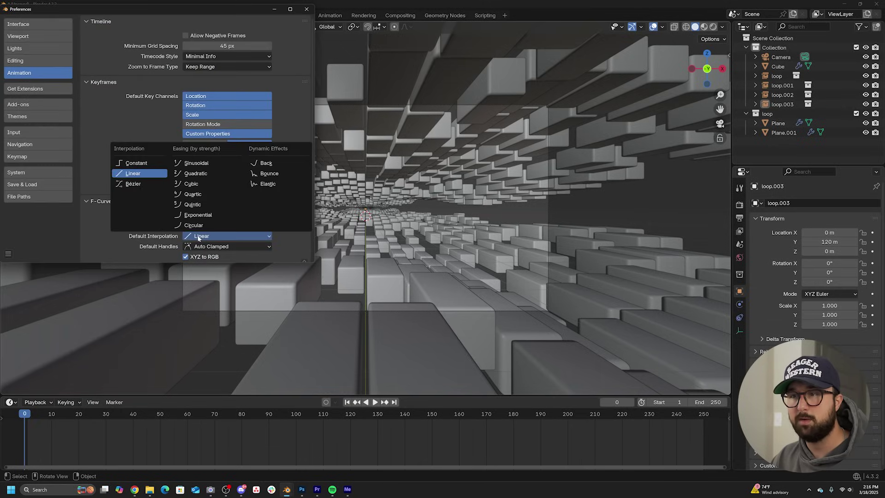
click(307, 9)
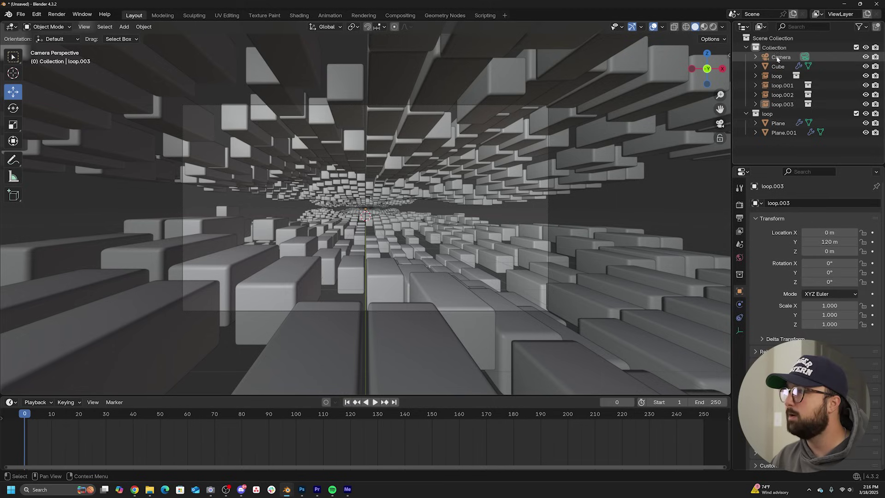
Keyframe the camera's Y location at -20 m on frame 0 and 20 m on frame 250.
click(782, 56)
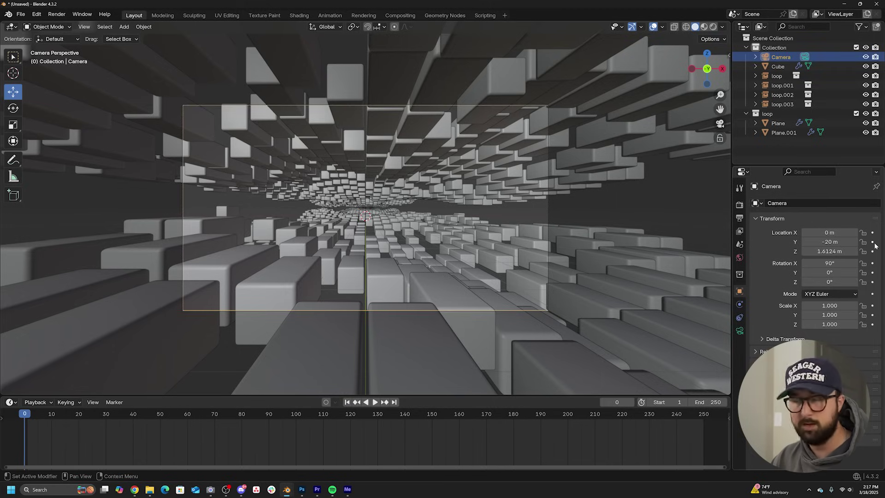
click(873, 243)
click(394, 403)
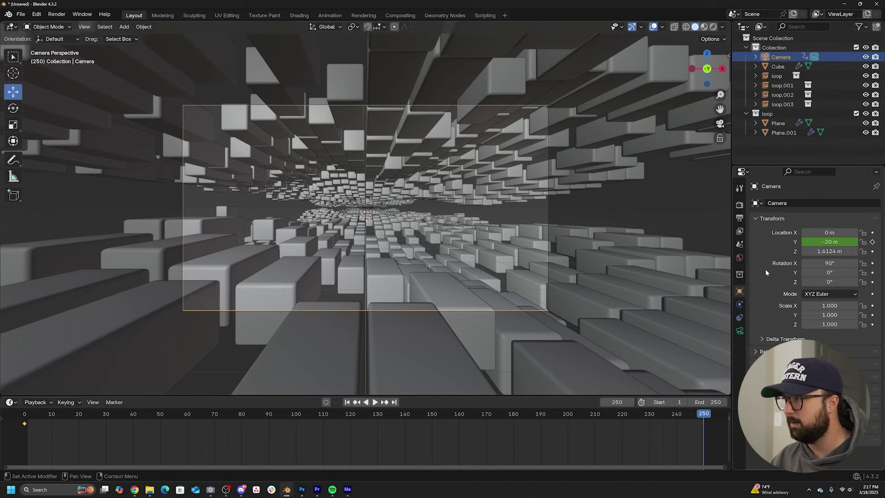
click(835, 243)
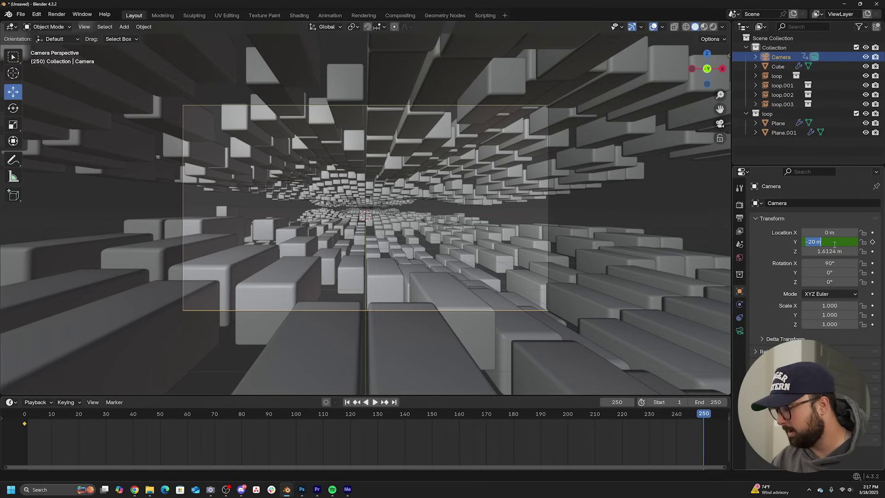
text(20)
key(Return)
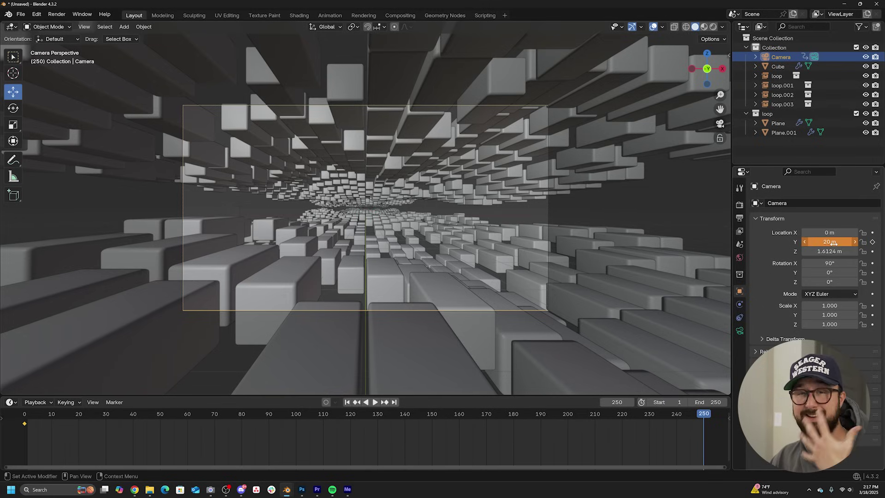
click(873, 242)
Play back the camera's flight through the tunnel to check the loop, with the camera frame enlarged.
key(space)
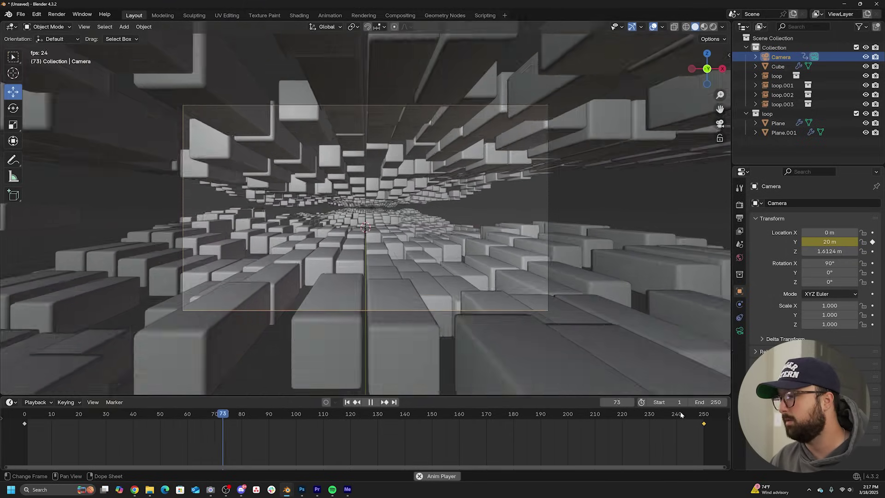
click(638, 415)
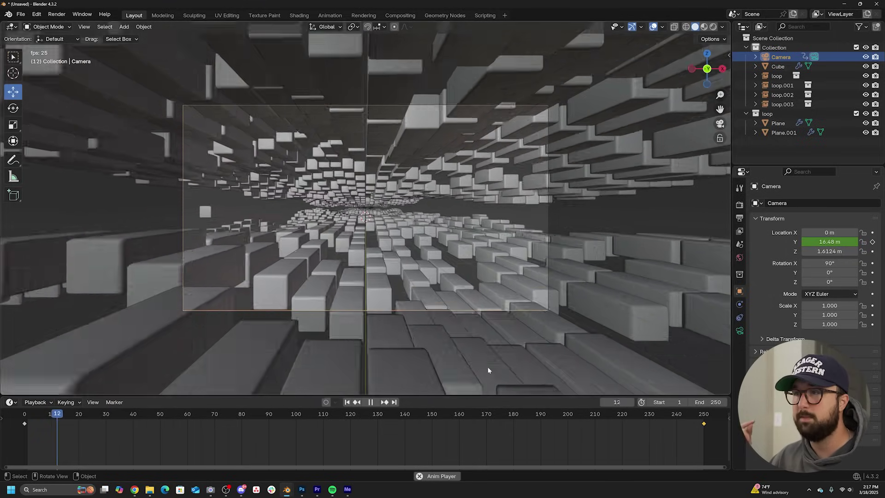
scroll(516, 245, up, 3)
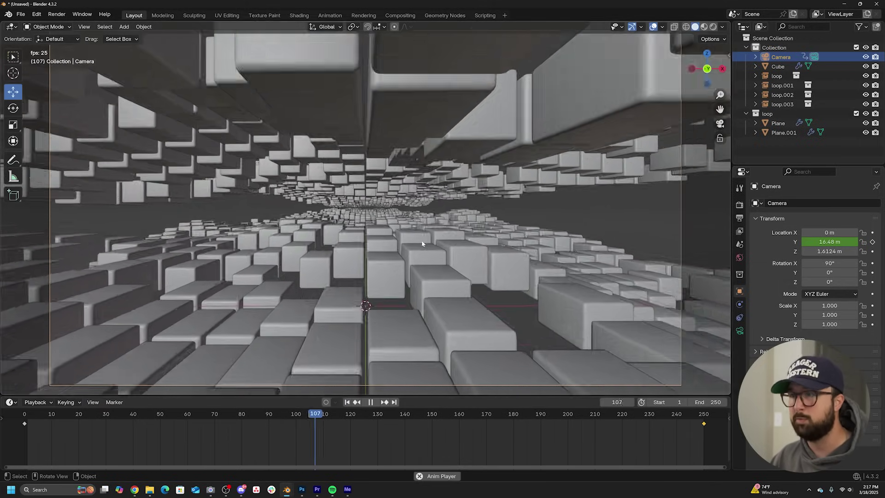
key(space)
Return to the start frame and open the floor plane's geometry nodes beside the camera view.
click(394, 239)
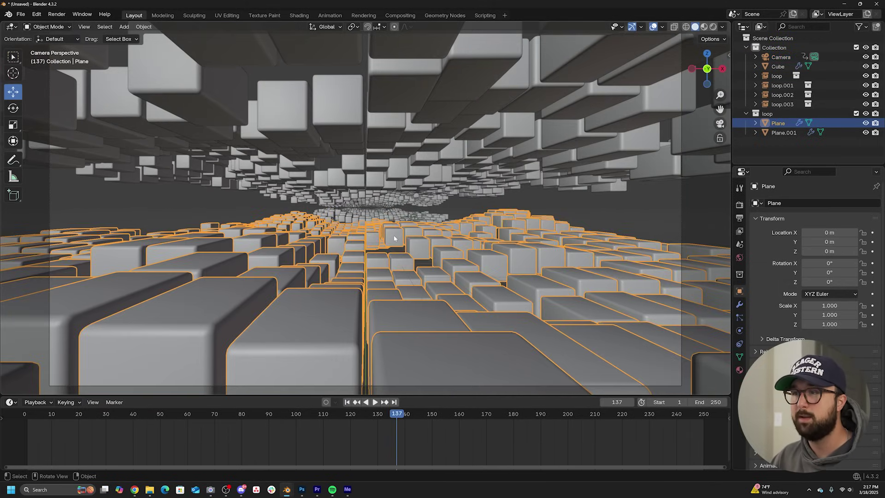
click(347, 402)
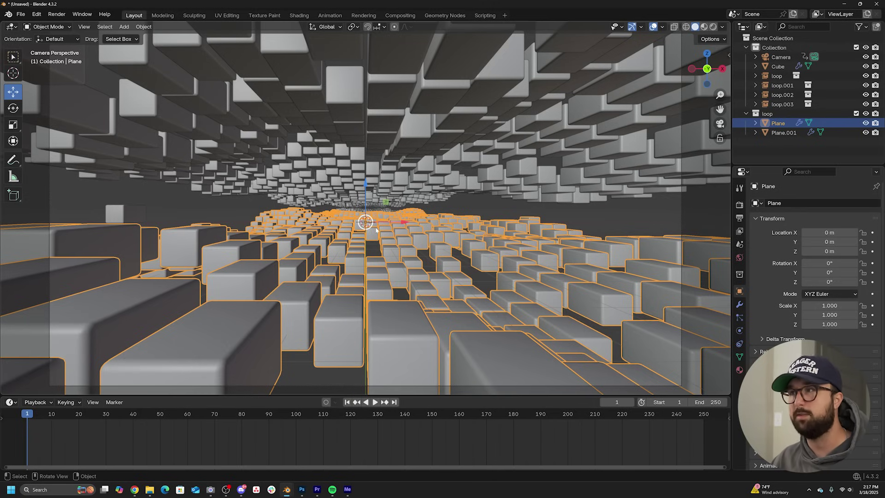
click(450, 17)
key(KP_0)
middle_drag(170, 331, 235, 320)
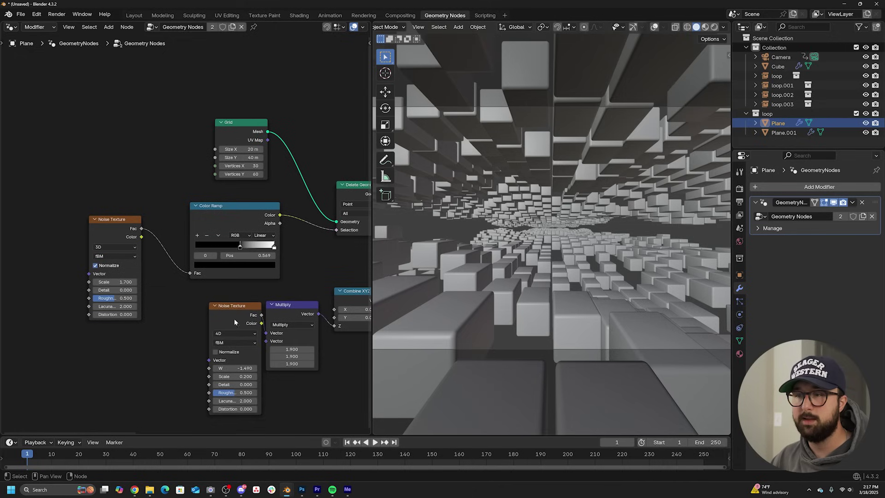
Move the 4D Noise Texture node away from the Multiply node and set its W to 0.
drag(235, 320, 192, 326)
drag(194, 374, 249, 375)
click(191, 375)
text(0)
key(Return)
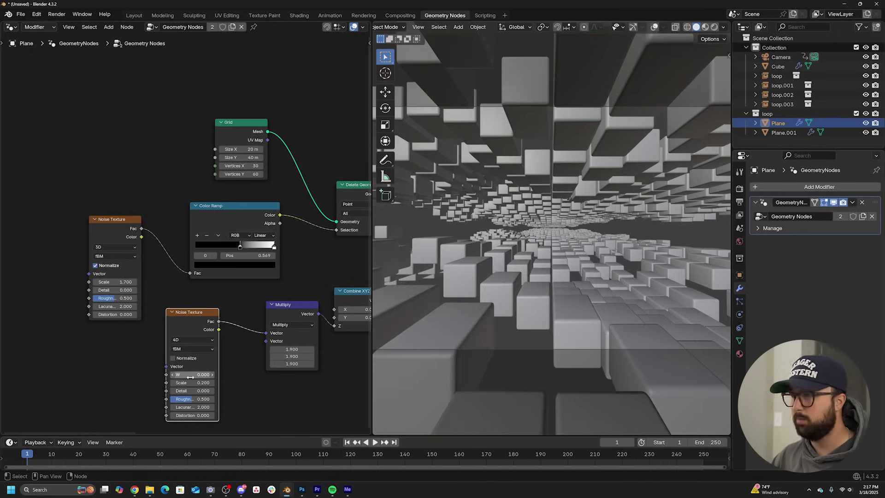
Duplicate the 4D Noise Texture node and place the copy directly below the original.
middle_drag(225, 333, 218, 254)
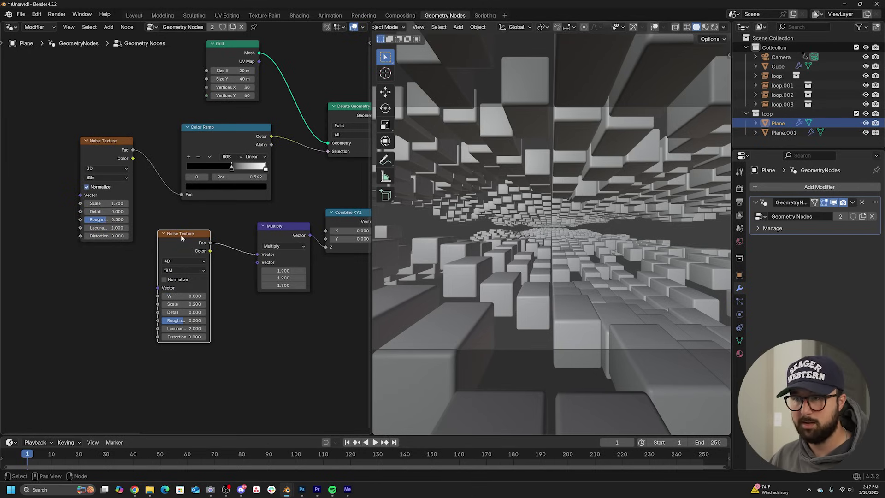
middle_drag(181, 238, 198, 205)
scroll(201, 206, up, 4)
drag(203, 206, 132, 234)
scroll(134, 233, down, 2)
key(shift+d)
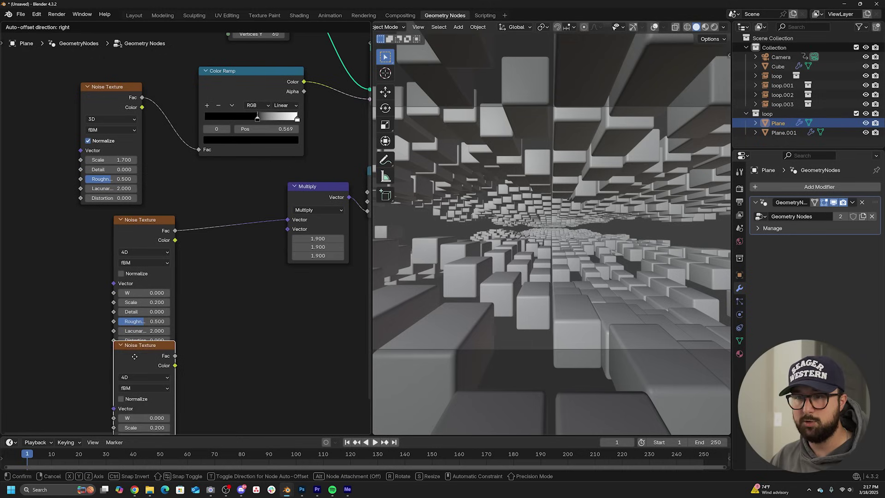
click(132, 368)
Insert a Mix Color node between the original noise and Multiply, and connect the duplicate noise's Fac to input B.
middle_drag(230, 316, 243, 255)
key(shift+a)
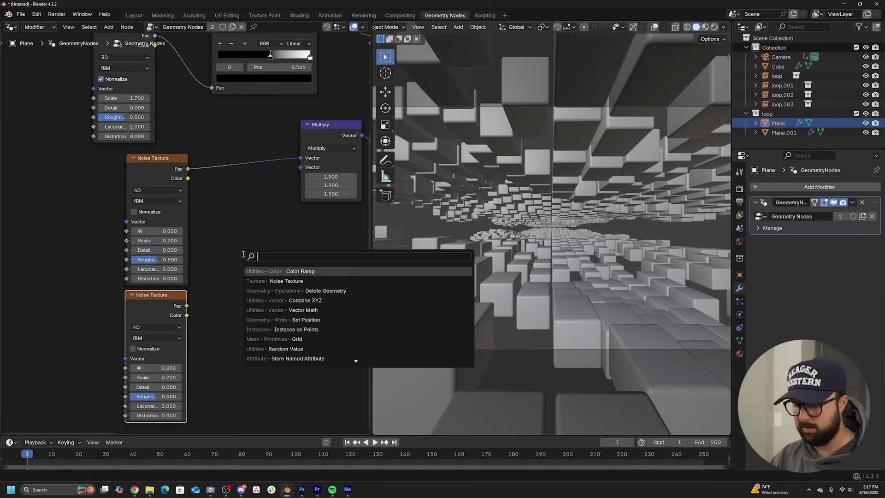
text(mix)
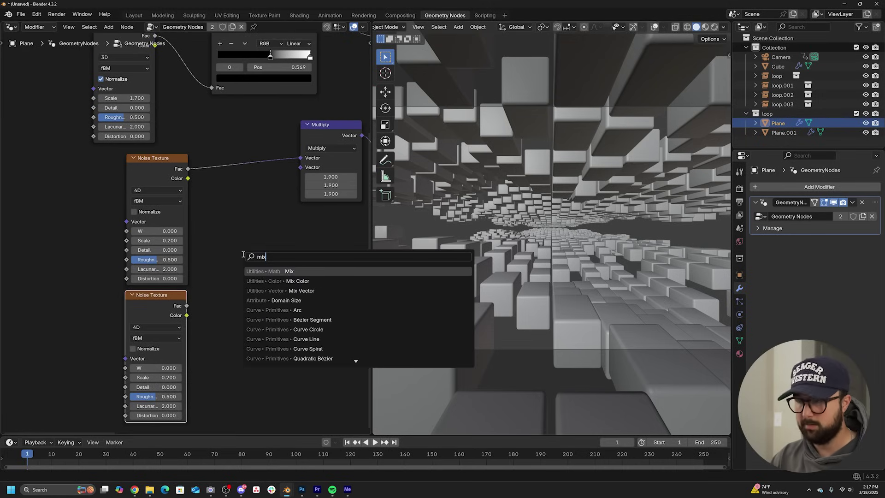
click(296, 284)
click(214, 142)
drag(186, 306, 214, 230)
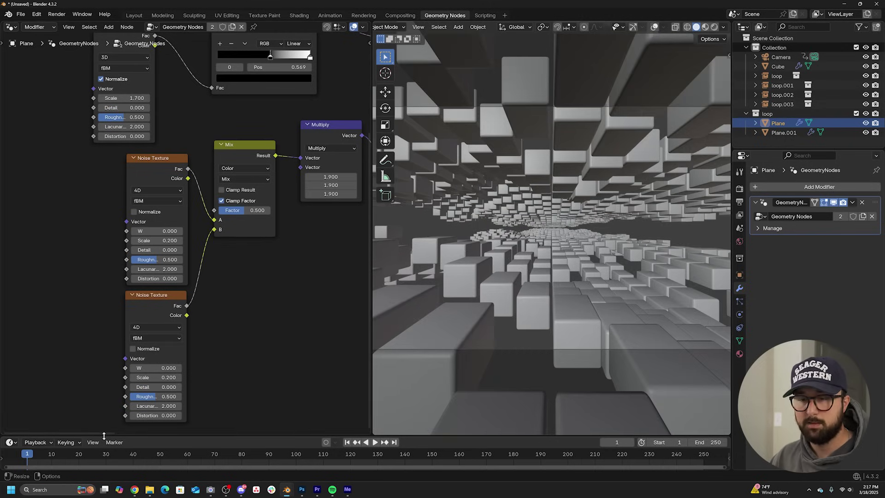
At frame 0, set the Mix factor to 0 and keyframe it together with the upper noise texture's W at 0.
drag(103, 436, 104, 413)
key(Left)
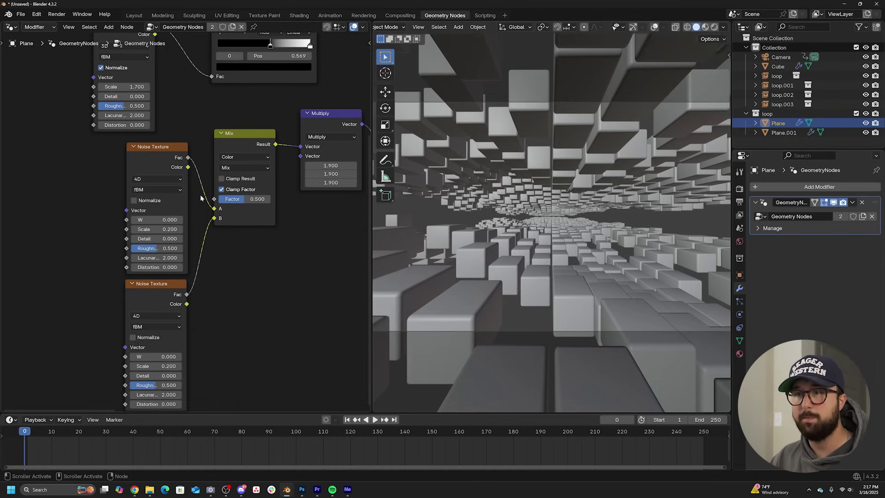
scroll(216, 222, up, 1)
drag(266, 197, 228, 197)
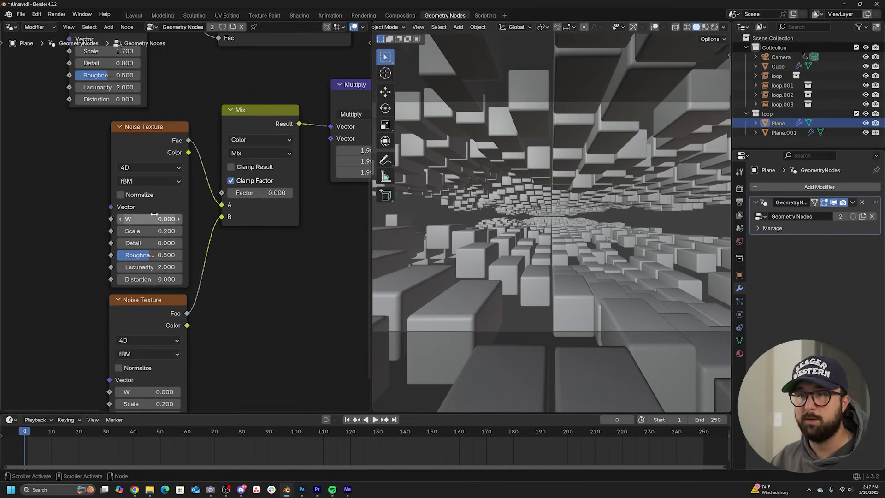
key(i)
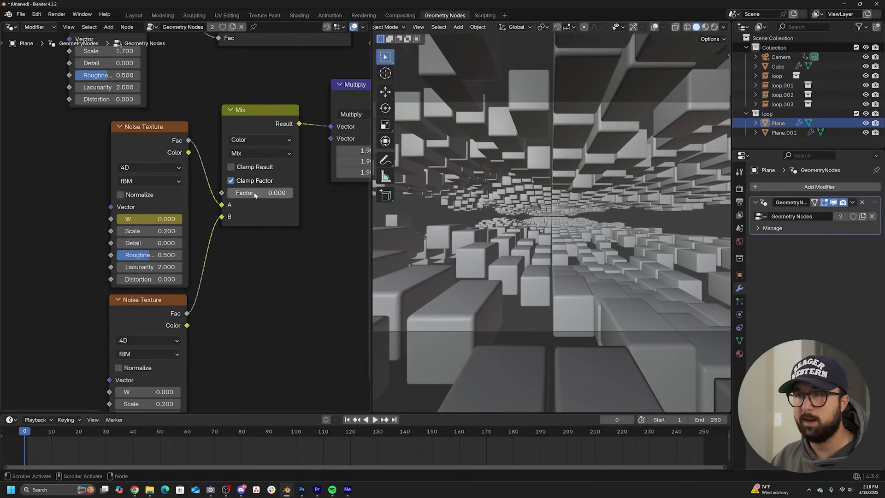
At frame 250, keyframe the upper noise texture's W at 19 and the Mix factor at 1.
click(395, 421)
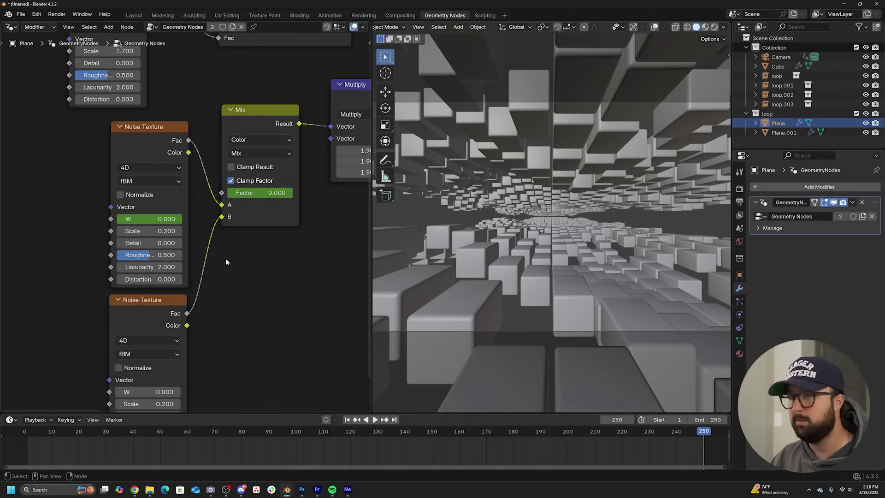
click(151, 219)
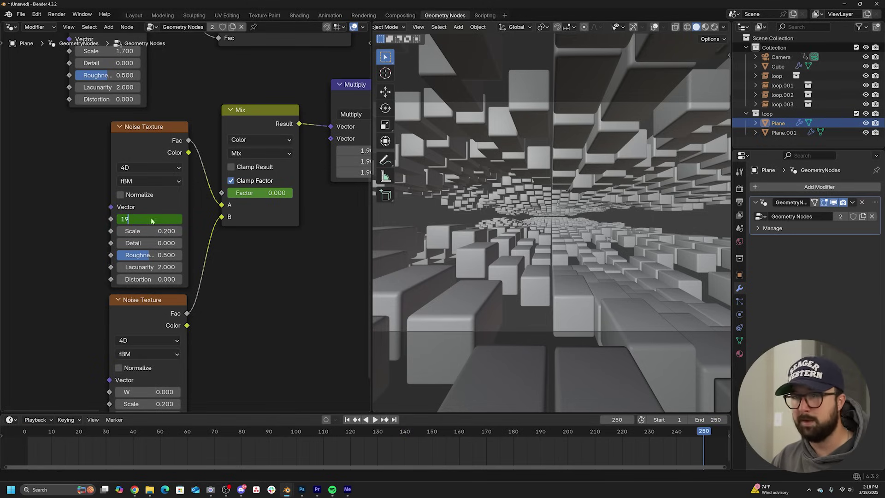
key(Return)
key(i)
click(276, 194)
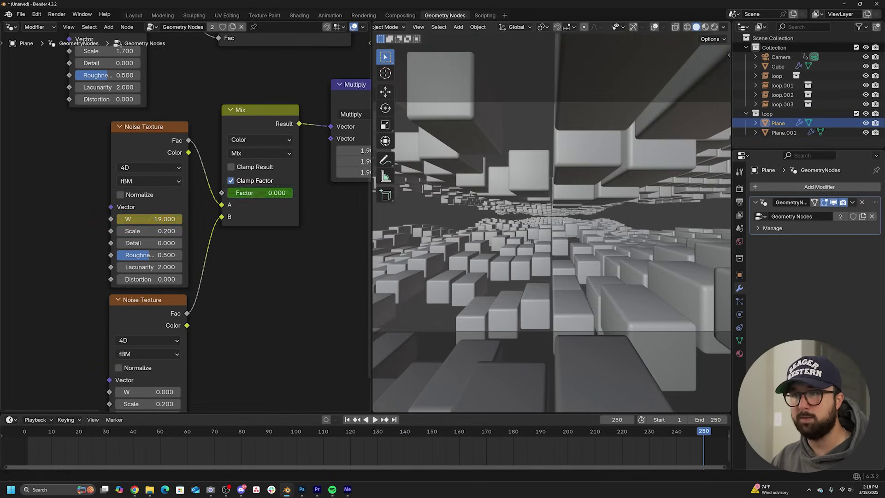
text(1)
key(Return)
key(i)
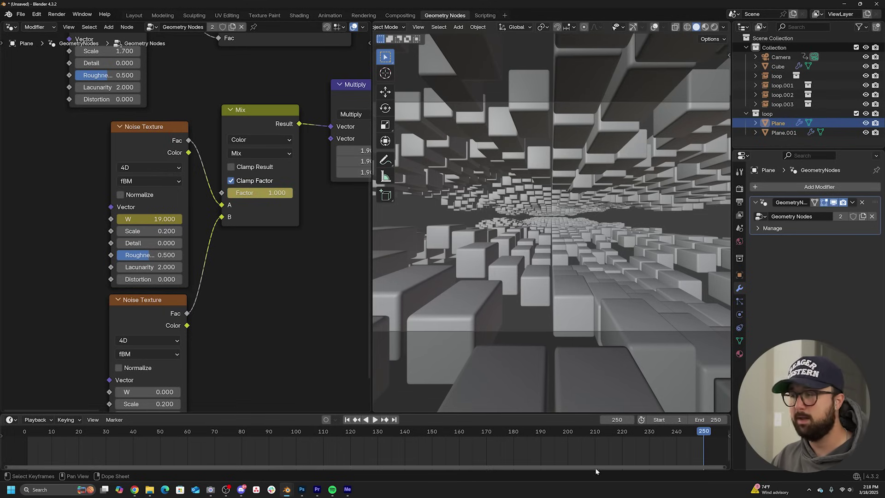
Keyframe the lower noise texture's W at 0 on frame 250 and -19 on frame 0, and preview the animation.
middle_drag(258, 272, 276, 222)
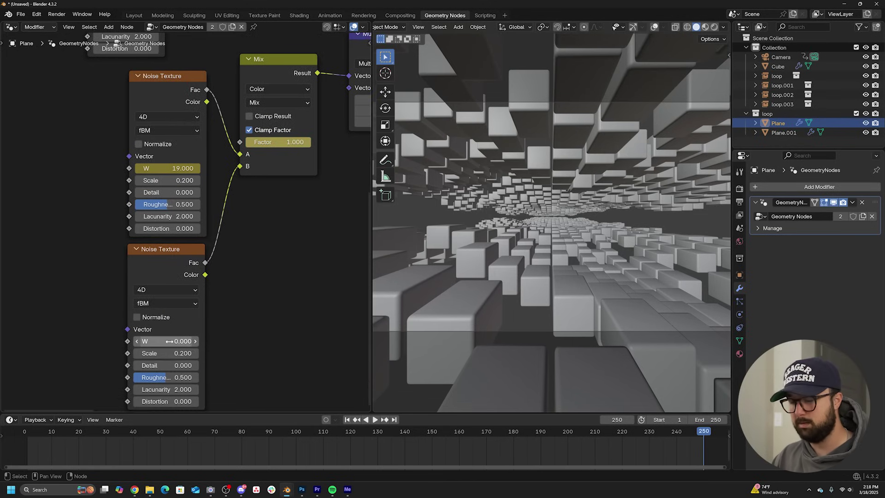
key(i)
click(347, 420)
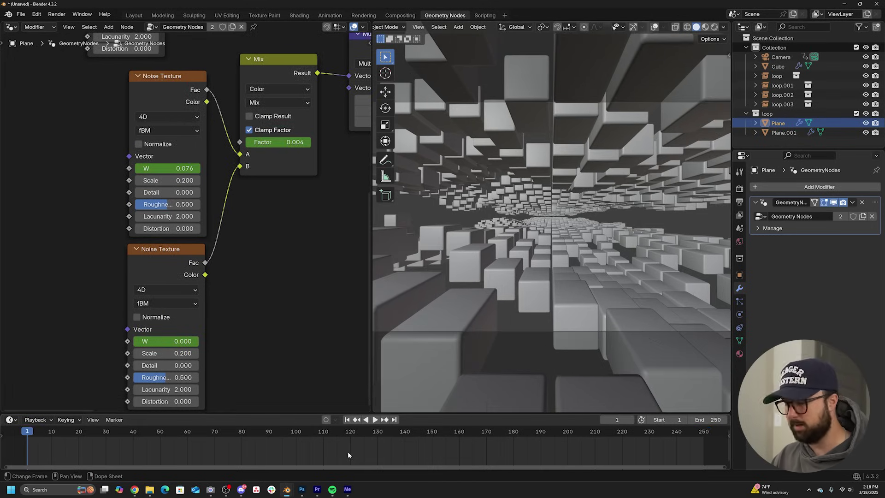
key(Left)
click(177, 342)
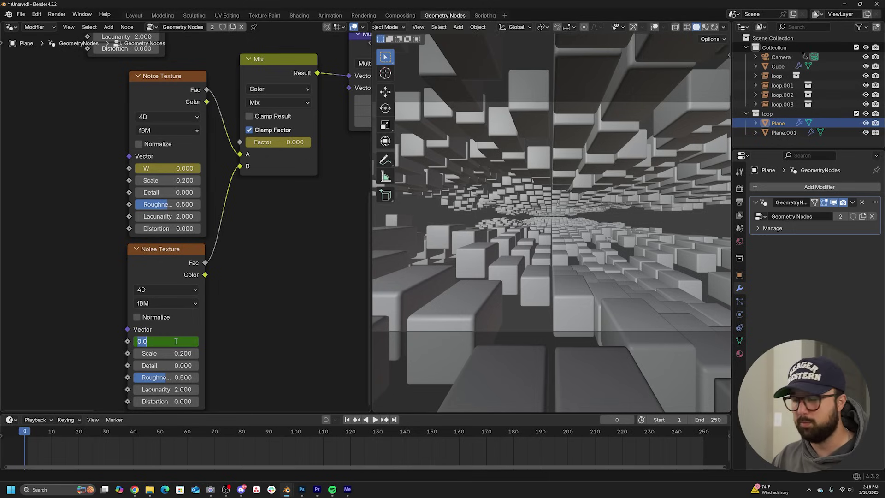
text(-19)
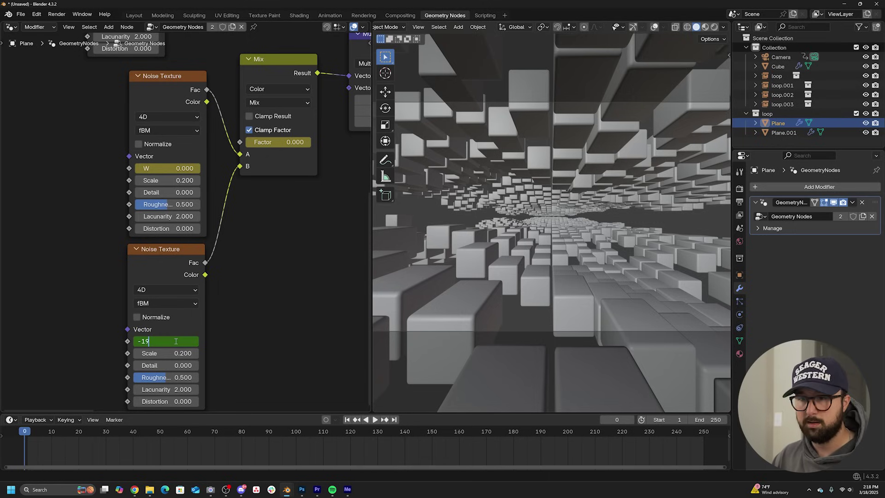
key(Return)
key(i)
key(space)
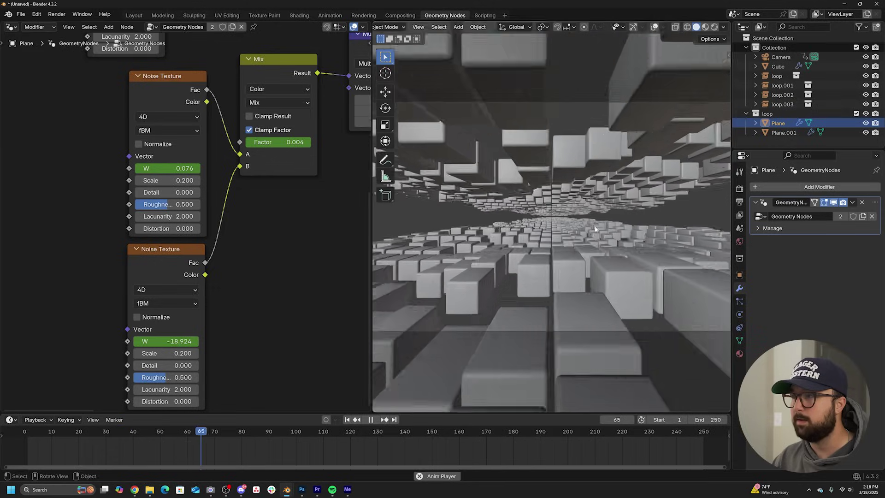
key(space)
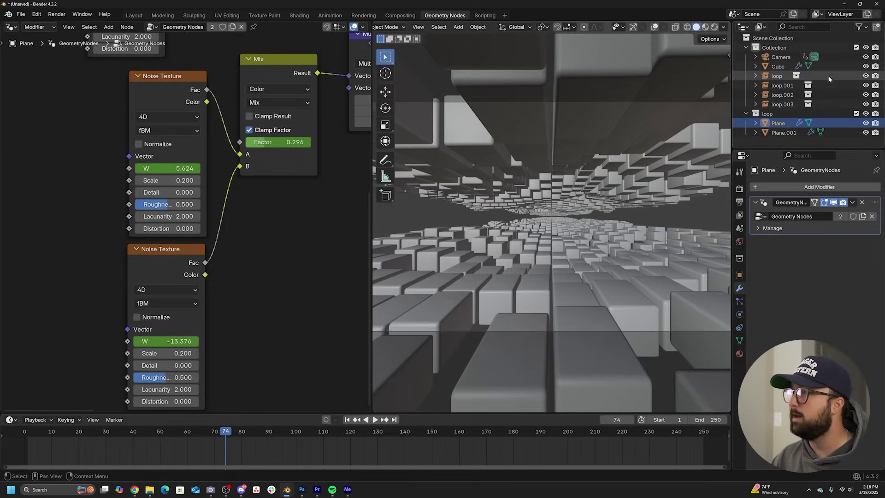
Lower the camera slightly along Z and select the ceiling plane.
click(787, 57)
drag(839, 235, 830, 235)
click(562, 139)
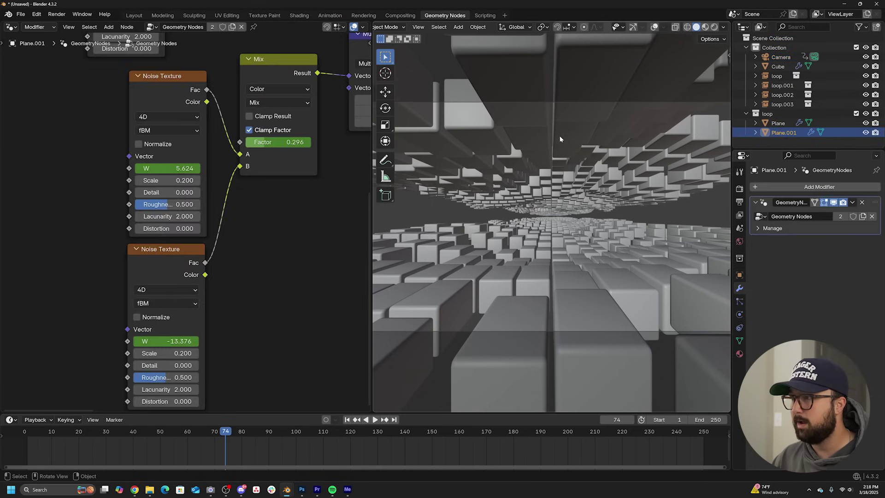
Return to the first frame and show the viewport's overlays and gizmos.
click(347, 420)
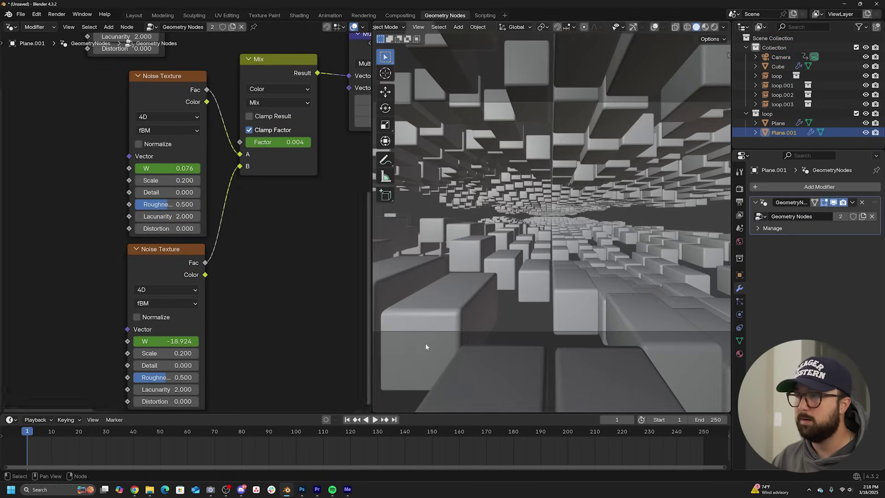
click(654, 27)
click(633, 27)
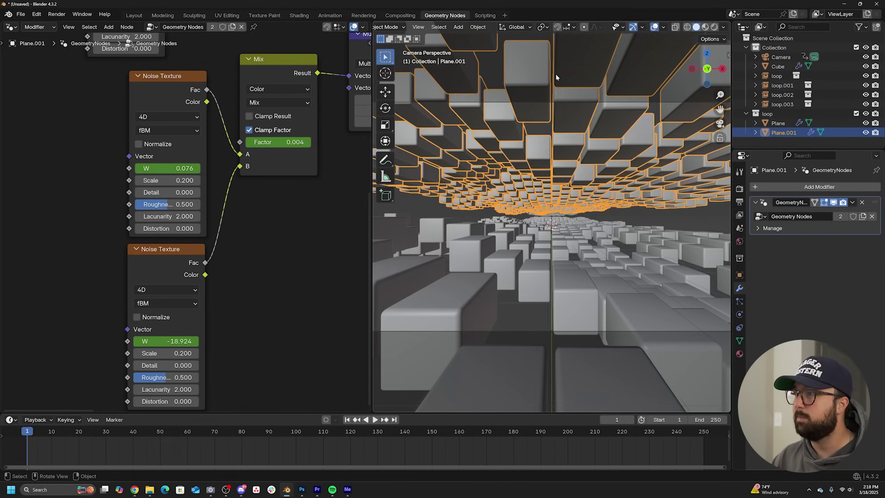
Lower the ceiling plane to a Z location of about 2.5756 m.
click(740, 275)
drag(830, 235, 802, 235)
middle_drag(627, 258, 620, 277)
drag(824, 237, 842, 236)
key(KP_0)
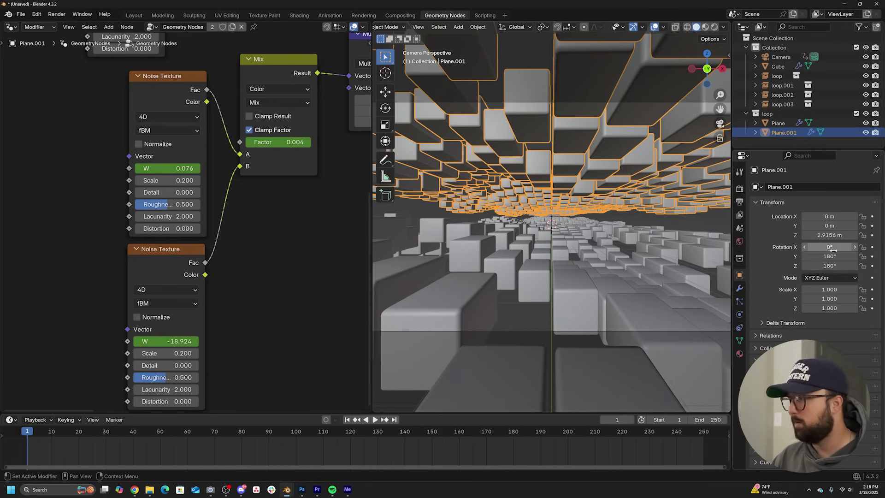
drag(820, 235, 814, 235)
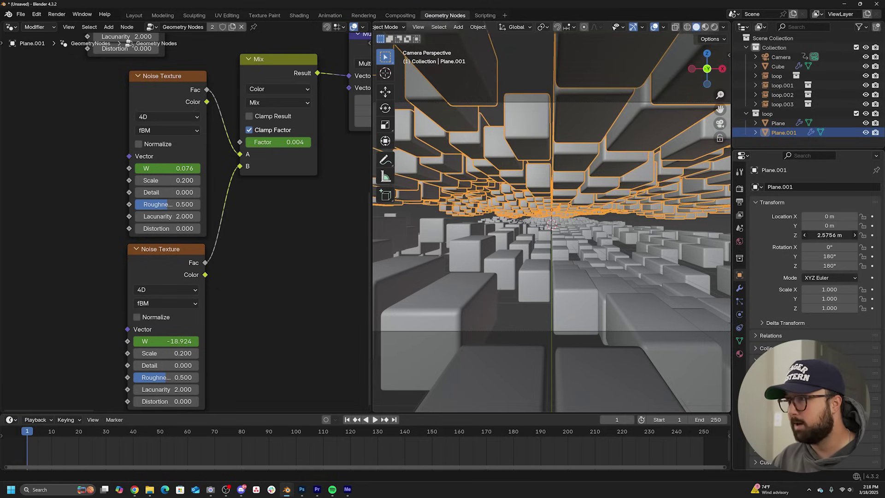
Hide the viewport overlays and play the animation to check the narrowed tunnel.
click(654, 26)
key(space)
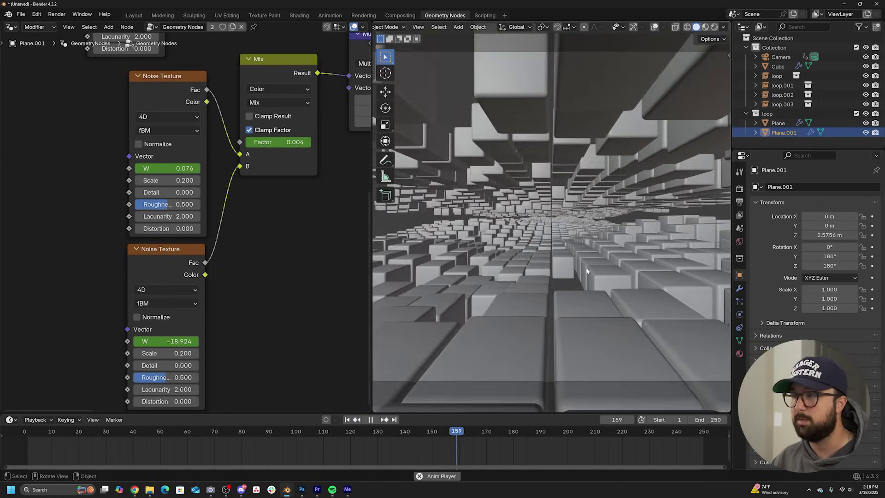
key(space)
Set the camera's Z location to about 1.2814 m and X rotation to 90.7°, and preview the animation.
click(849, 56)
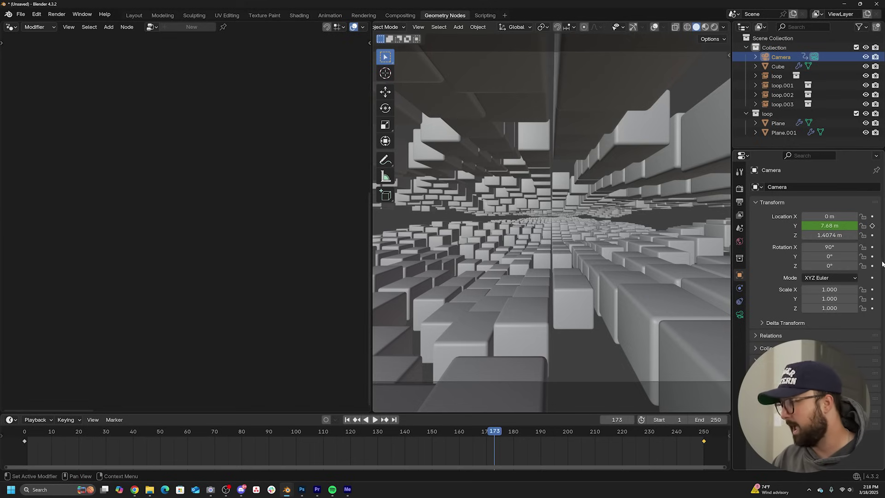
mouse_move(828, 235)
mouse_down()
mouse_move(807, 235)
mouse_move(835, 247)
mouse_up()
key(space)
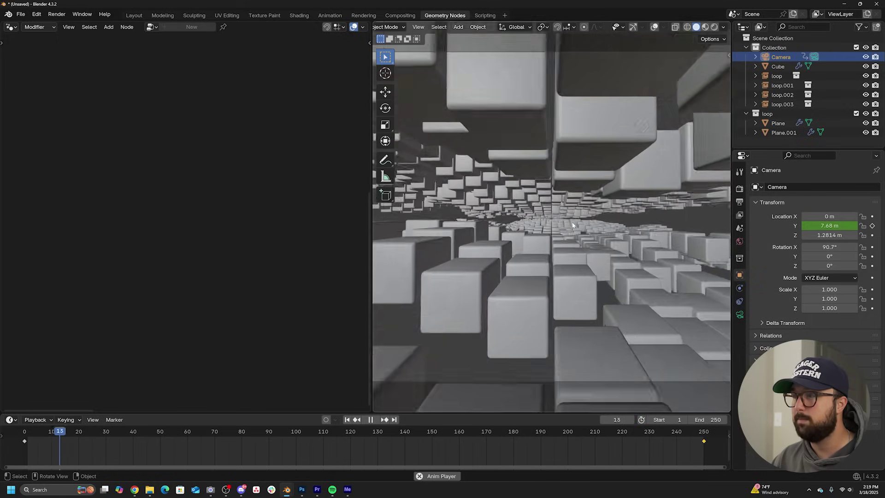
key(space)
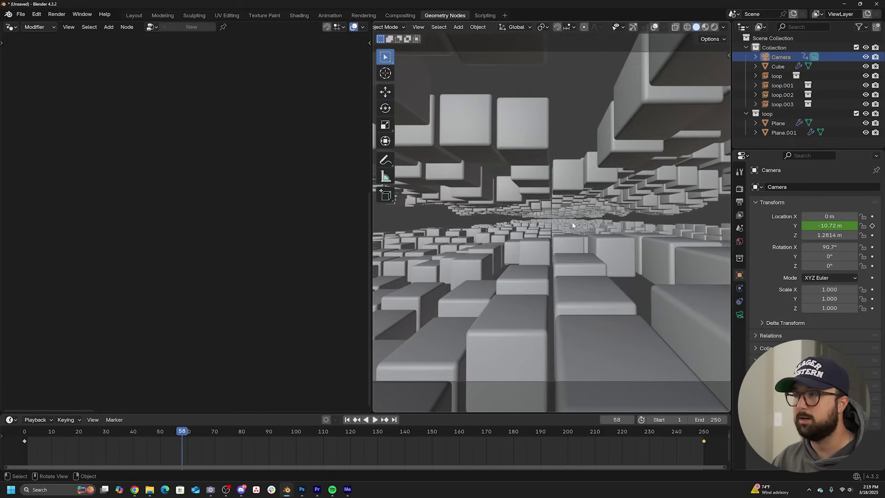
click(347, 419)
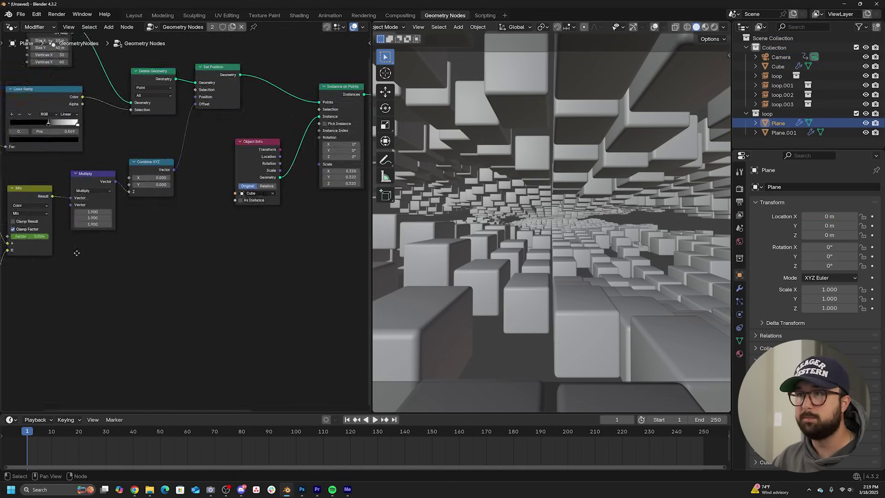
Insert a Set Material node between Instance on Points and Group Output in the floor plane's node tree.
middle_drag(76, 253, 52, 264)
middle_drag(277, 184, 120, 267)
middle_drag(312, 165, 174, 182)
key(shift+a)
click(183, 139)
text(s)
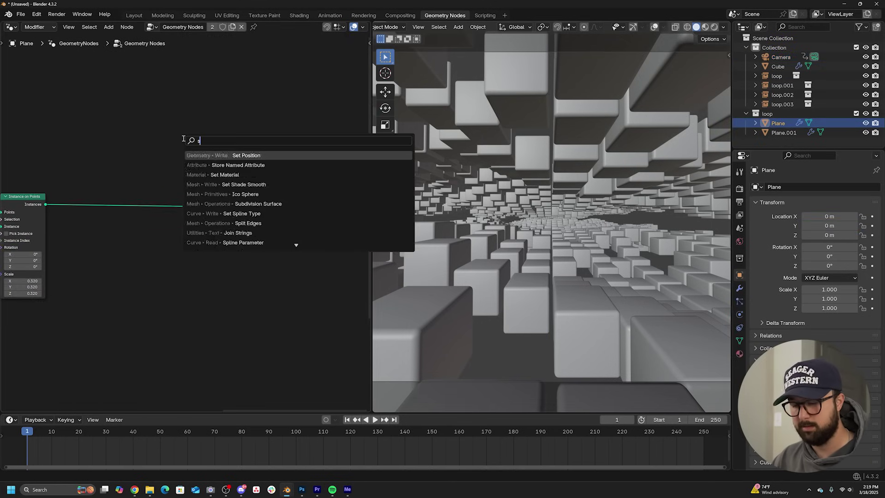
text(et m)
click(204, 155)
click(177, 183)
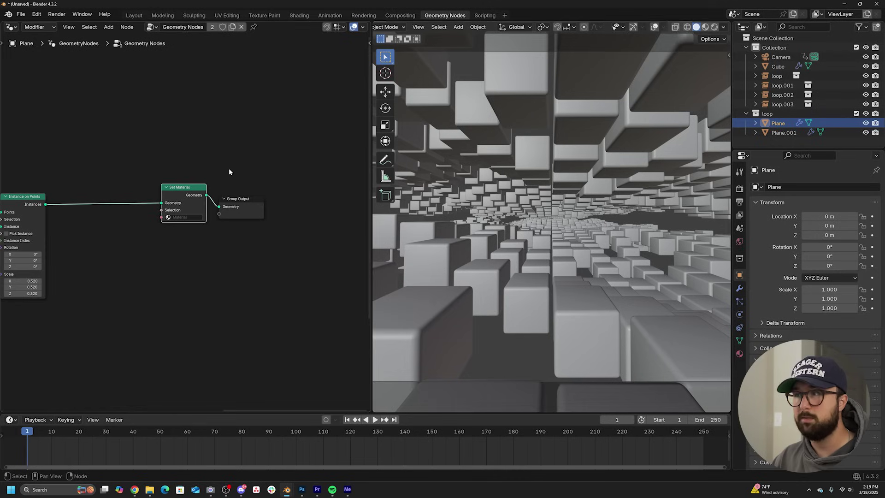
Create a new material on the floor plane with Metallic 1.000 and a light grey base color of value 0.580.
click(740, 354)
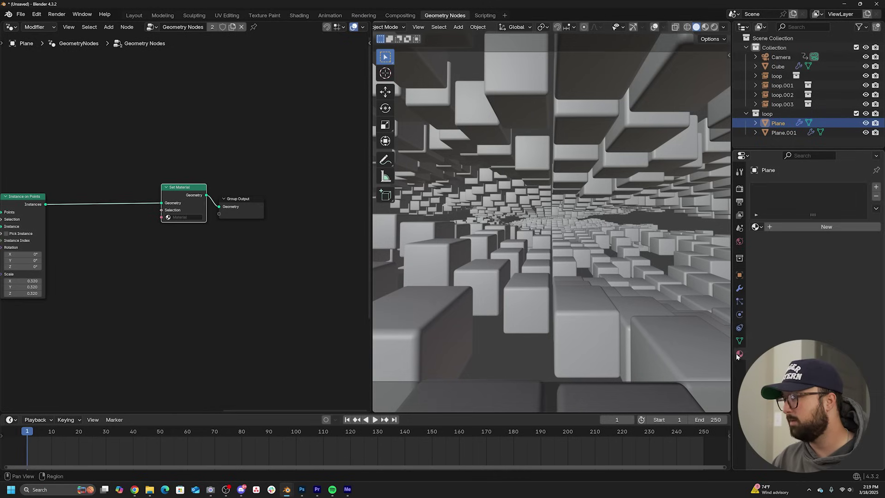
click(839, 229)
drag(820, 298, 867, 298)
click(852, 286)
drag(861, 144, 861, 147)
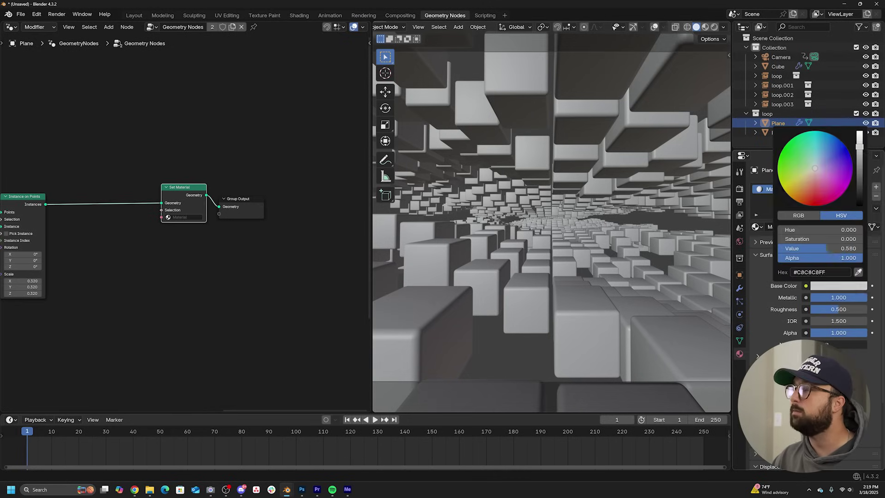
Assign Material.001 in the Set Material node and show the viewport in rendered shading.
scroll(186, 226, up, 2)
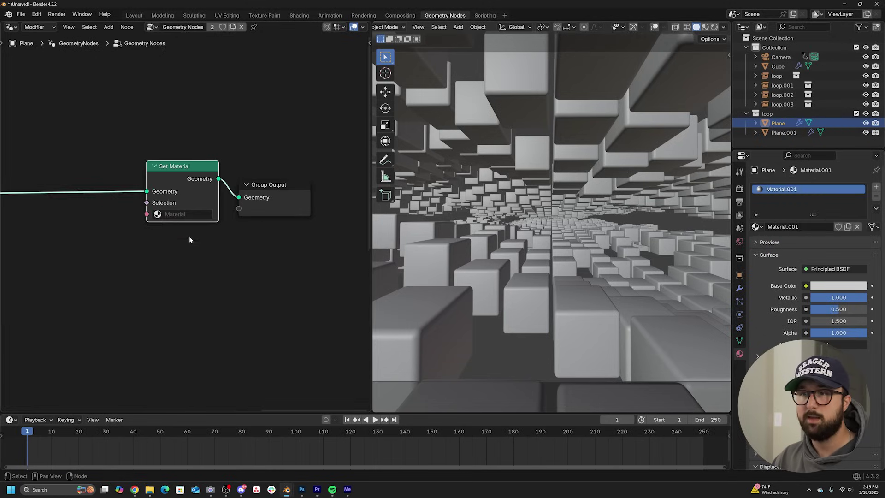
click(184, 214)
click(186, 239)
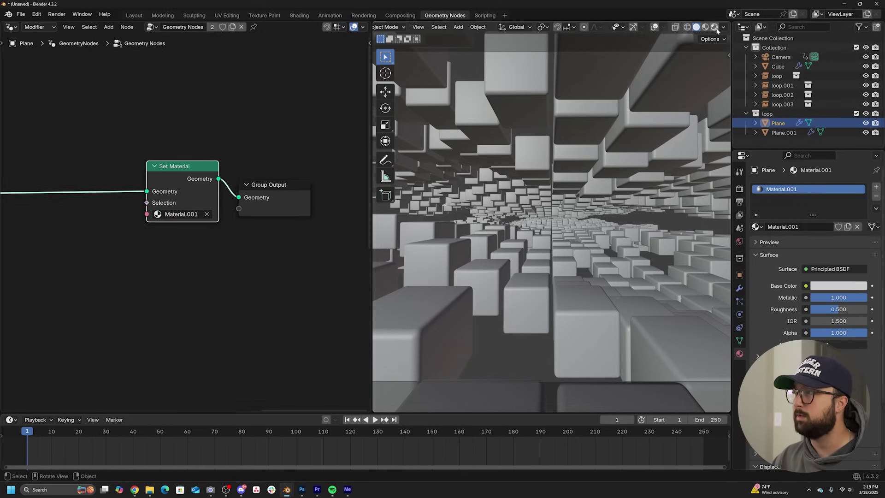
click(715, 27)
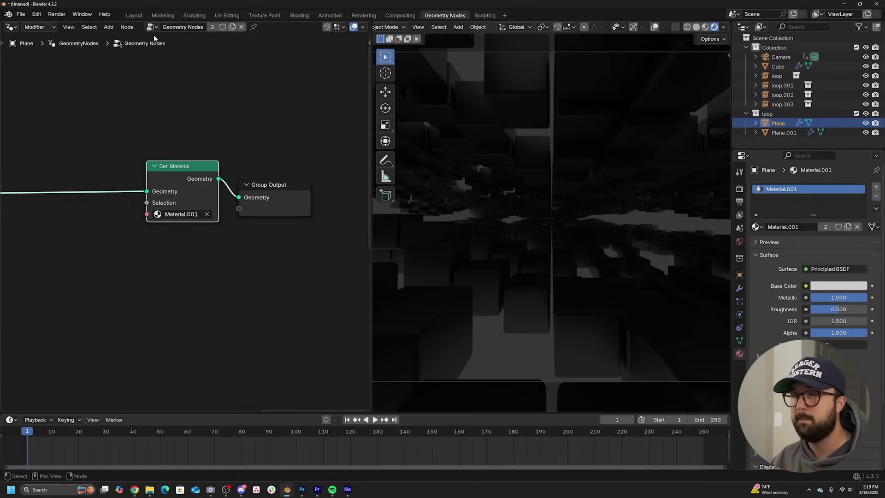
Switch to the Layout workspace and show its viewport in rendered shading without overlays.
click(134, 16)
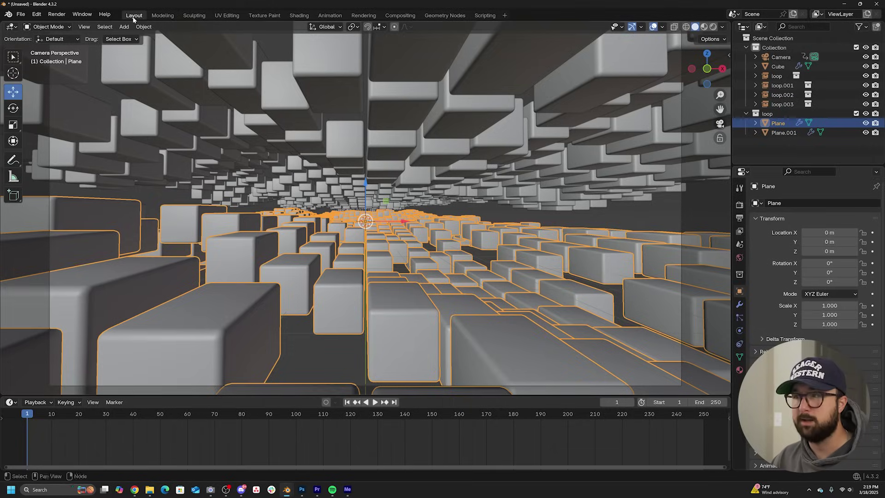
click(714, 27)
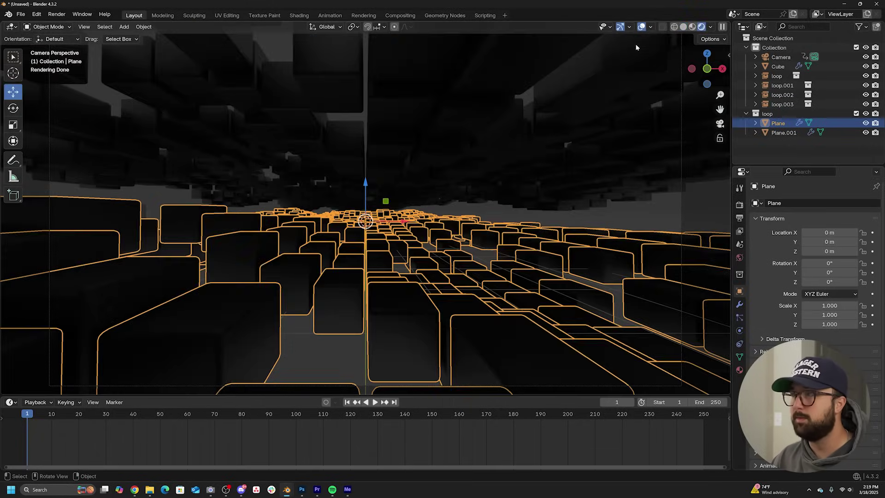
click(641, 27)
Add an area light and position it at about Y -16.16 m and Z 1.354 m with the overlays shown.
key(shift+a)
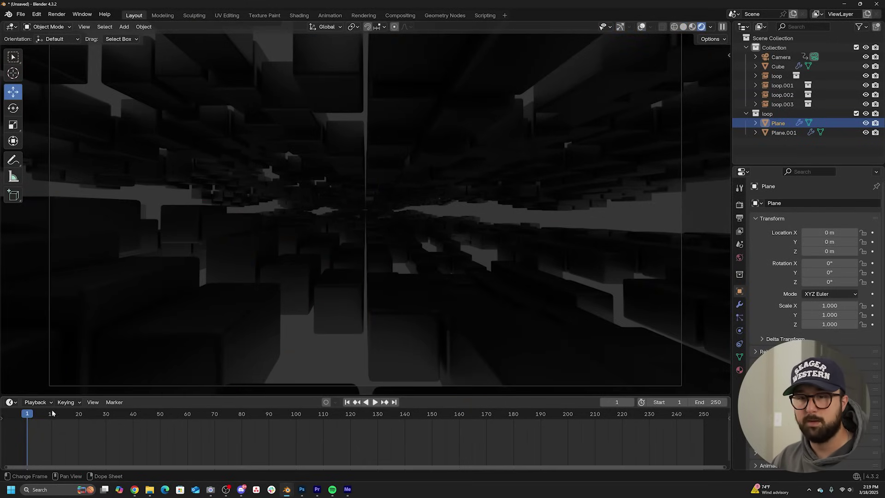
key(shift+a)
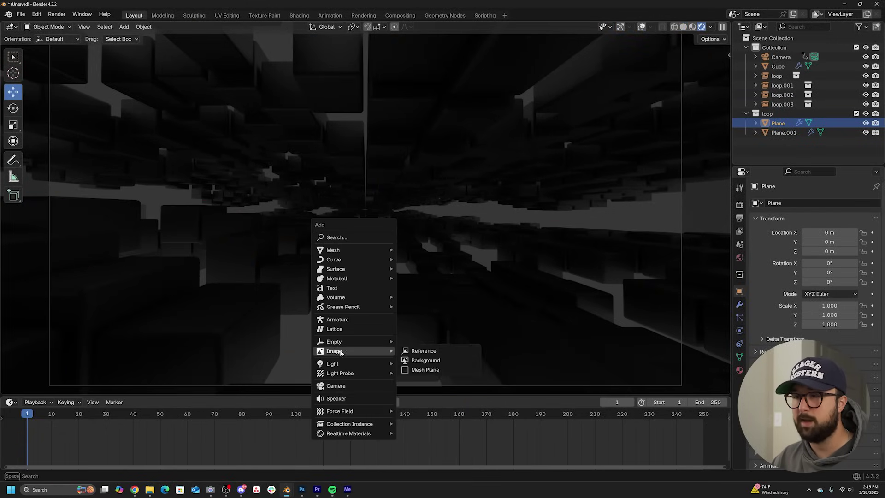
mouse_move(339, 365)
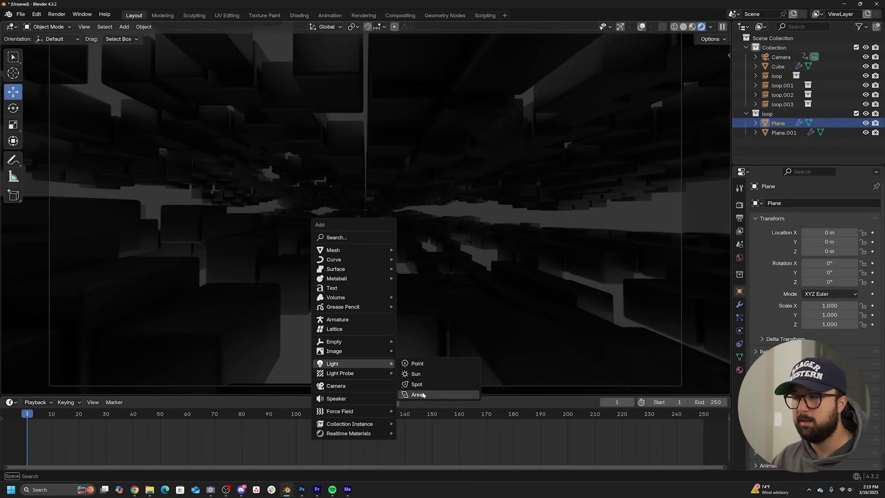
click(422, 392)
click(642, 27)
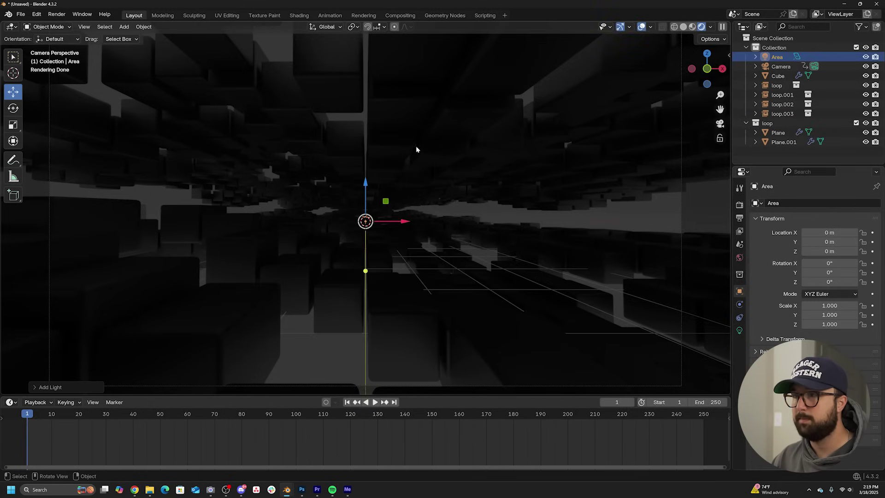
drag(372, 190, 366, 179)
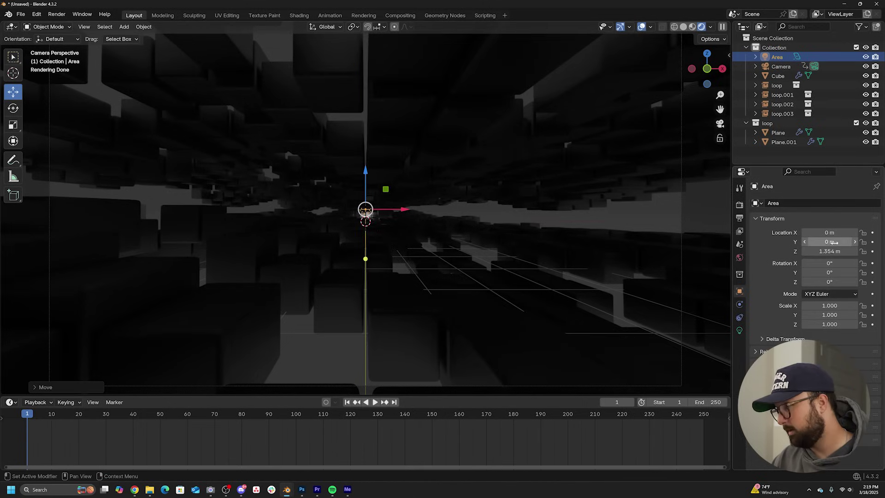
drag(833, 242, 800, 242)
Set the area light's Y rotation to 90° and scale it up to about 3.321.
drag(830, 272, 840, 275)
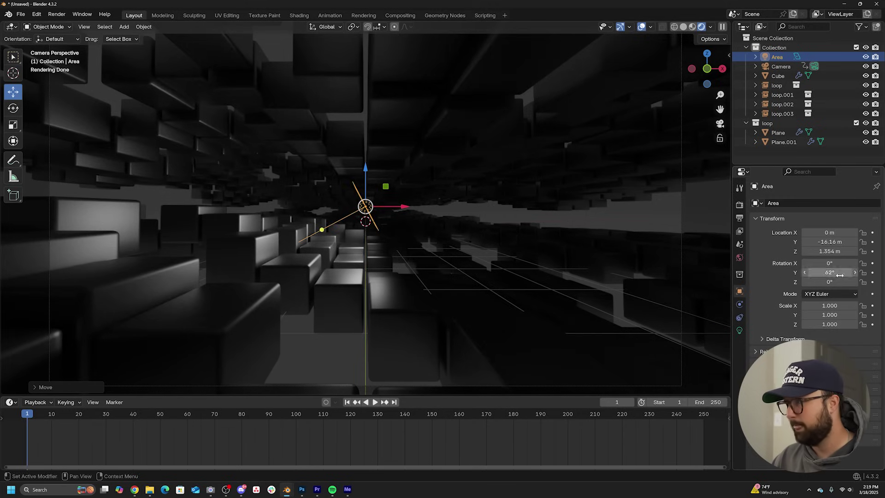
click(841, 275)
text(90)
key(Return)
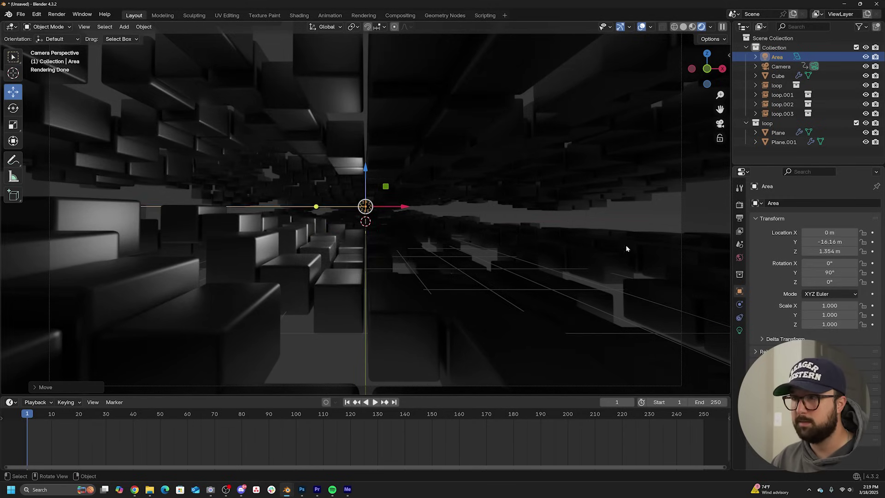
key(s)
click(392, 210)
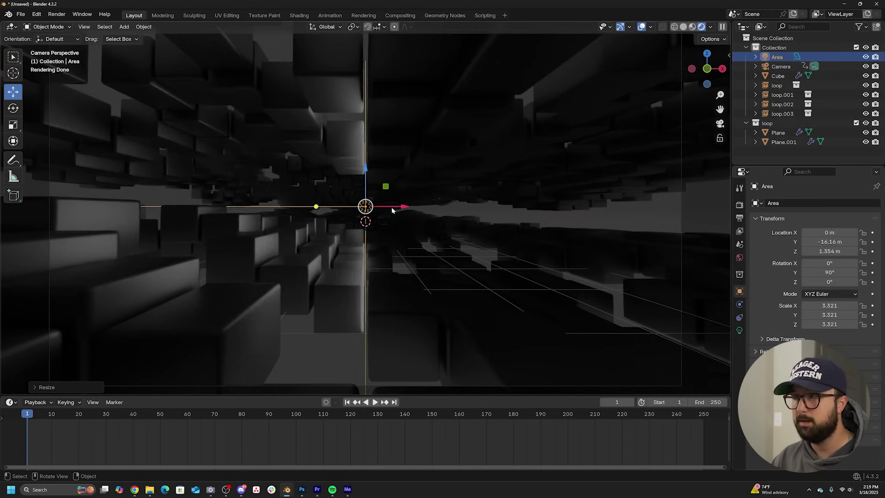
Move the area light along X to about 10.452 m, beside the tunnel outside the camera frame.
key(g)
key(x)
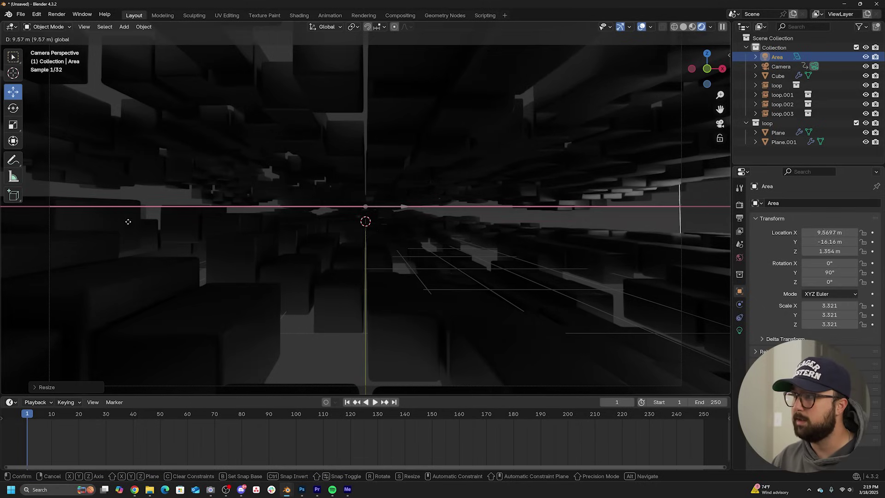
click(141, 222)
scroll(595, 255, down, 5)
shift+middle_drag(617, 217, 509, 225)
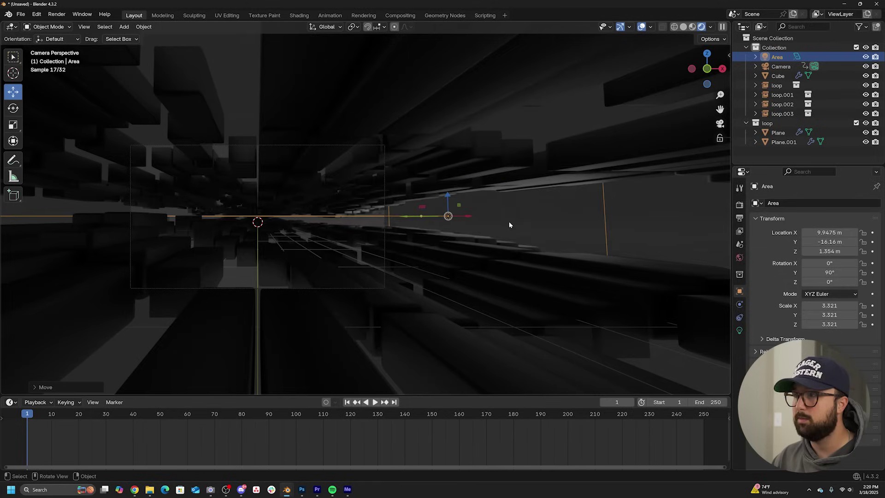
drag(470, 216, 480, 215)
scroll(277, 255, up, 4)
shift+middle_drag(286, 257, 543, 259)
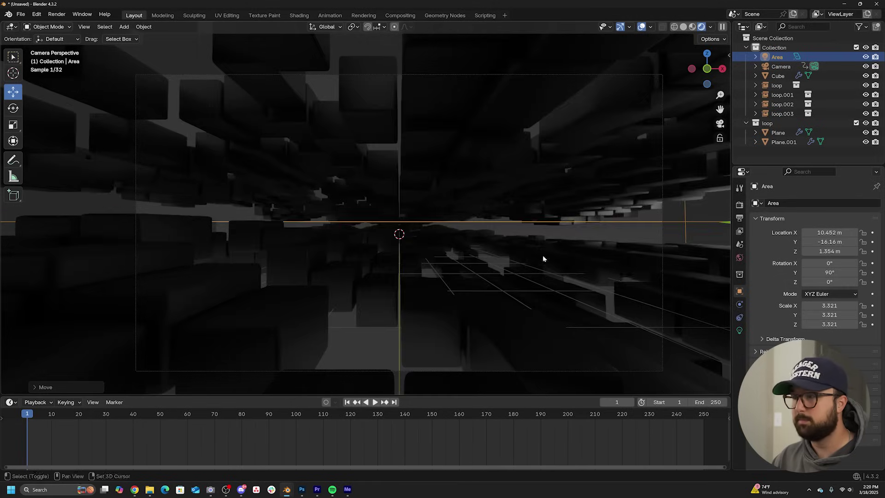
Give the area light a cyan color and set its power to 1200 W.
click(740, 330)
click(834, 256)
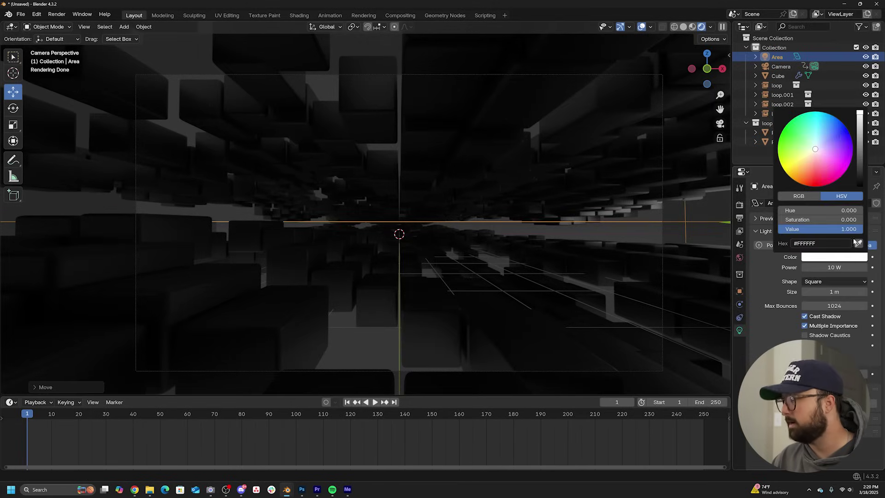
click(823, 123)
click(844, 268)
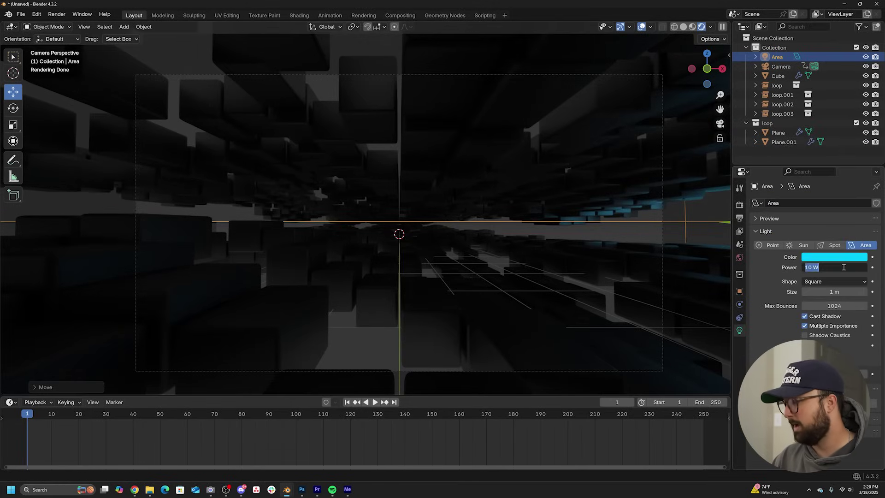
text(1)
key(Return)
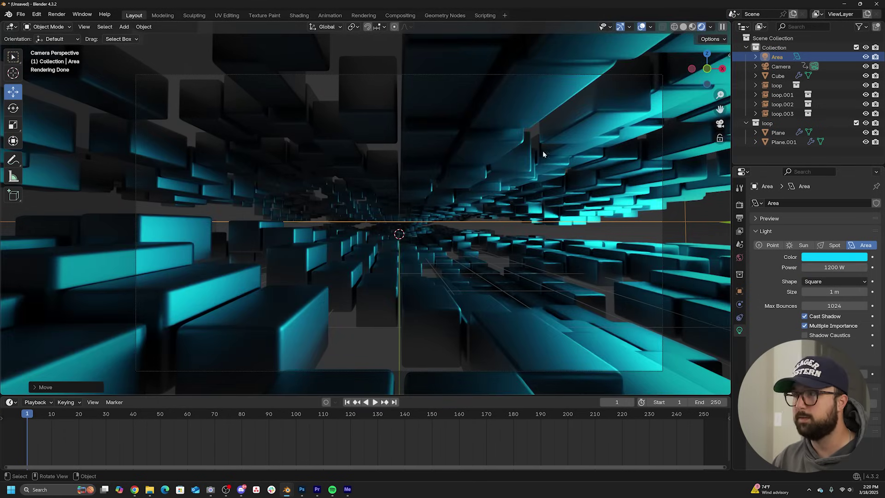
Make a linked duplicate of the area light in place, with the viewport overlays and gizmos shown.
scroll(544, 170, down, 3)
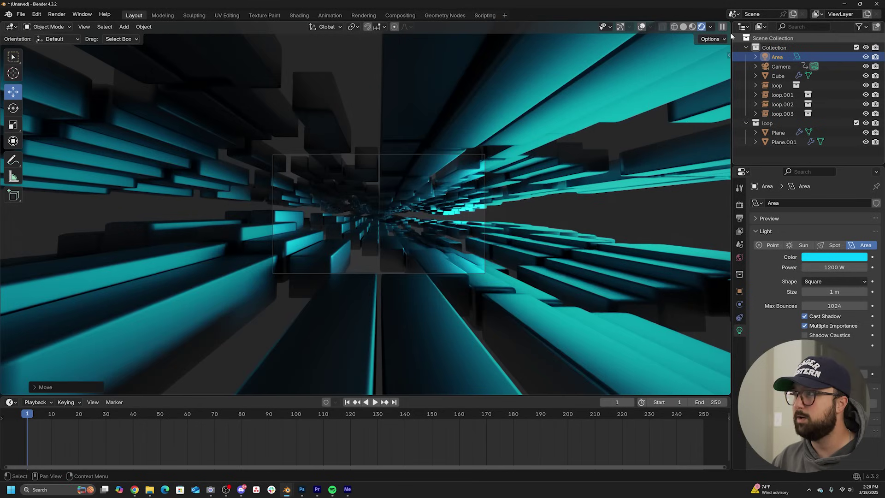
click(641, 26)
click(620, 27)
key(alt+d)
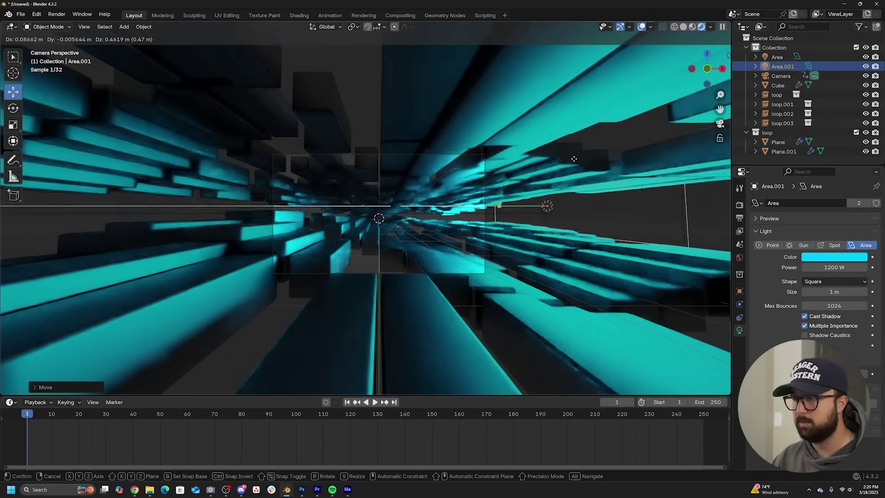
right_click(580, 217)
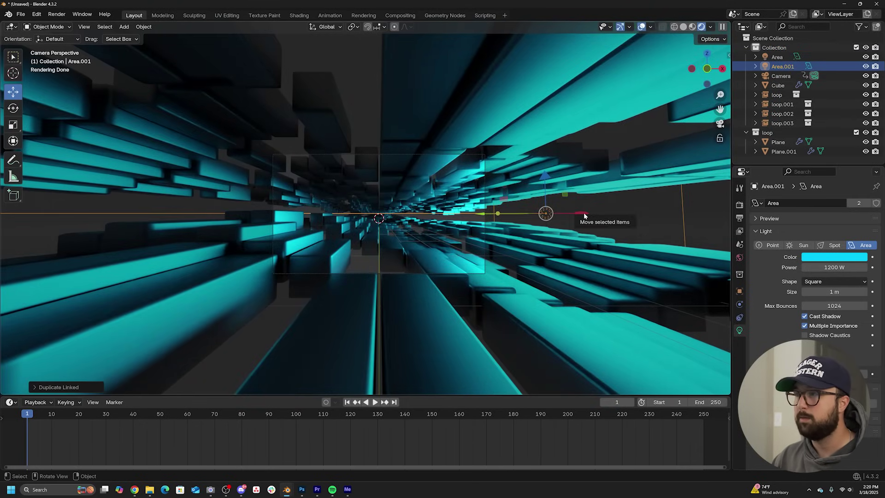
Move the duplicated area light along X to about -10.257 m and set its Y rotation to -90°.
drag(580, 217, 245, 212)
click(739, 291)
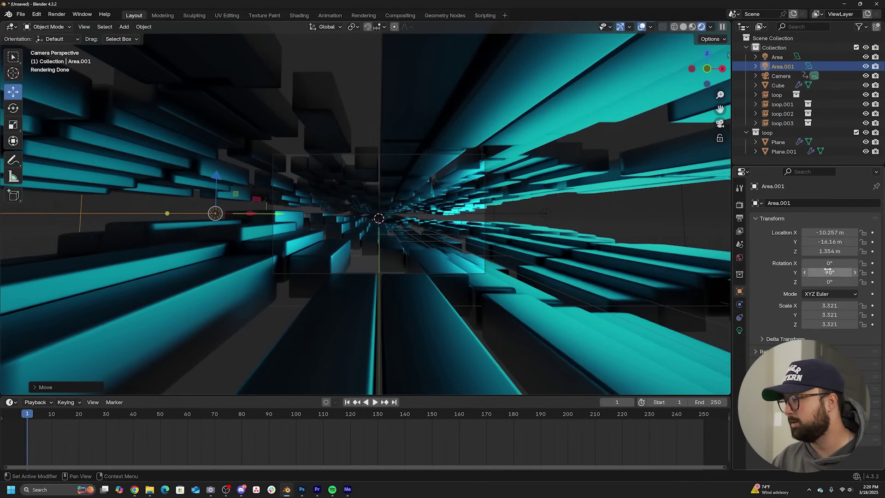
double_click(830, 272)
key(Return)
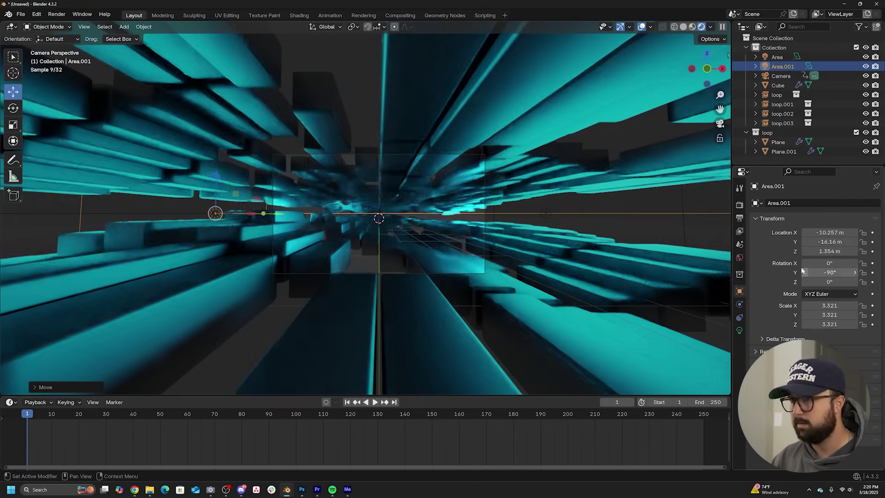
Hide the viewport overlays and gizmos in the camera view.
scroll(431, 243, up, 5)
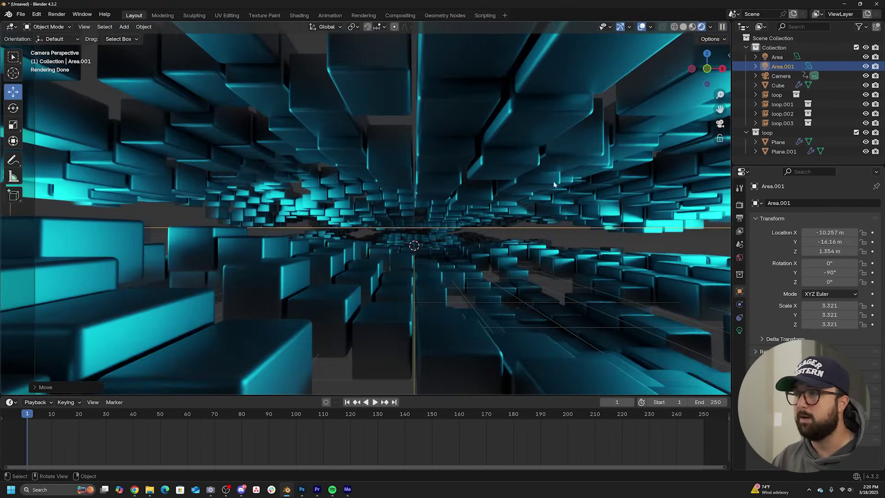
shift+middle_drag(555, 184, 501, 123)
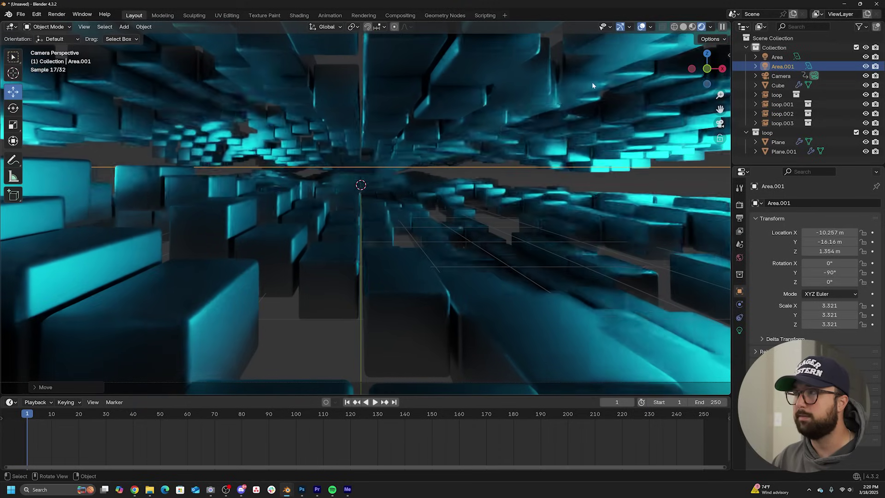
click(641, 27)
click(620, 27)
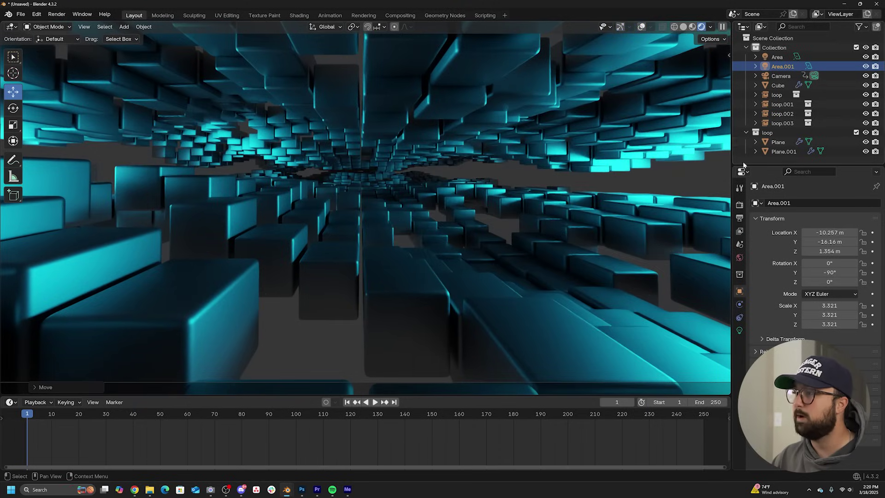
Darken the world background color to pure black.
click(740, 258)
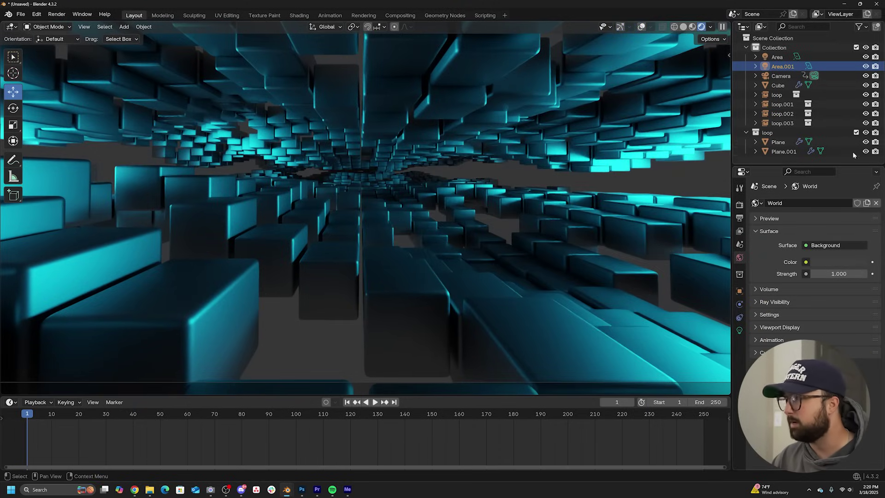
click(846, 261)
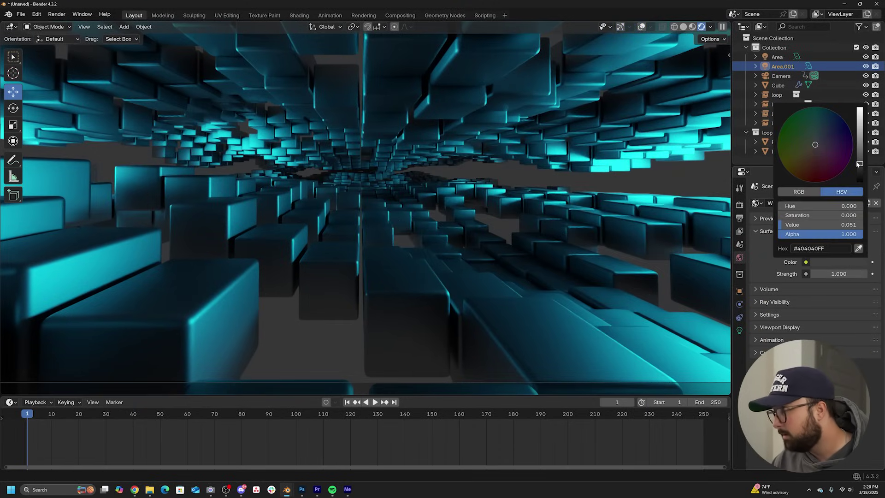
drag(860, 164, 860, 181)
scroll(369, 153, down, 3)
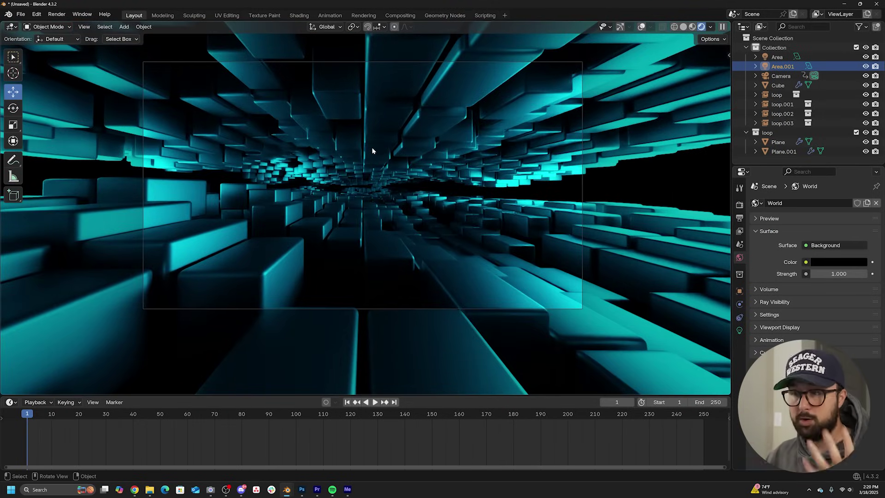
Parent both area lights to the camera.
click(781, 67)
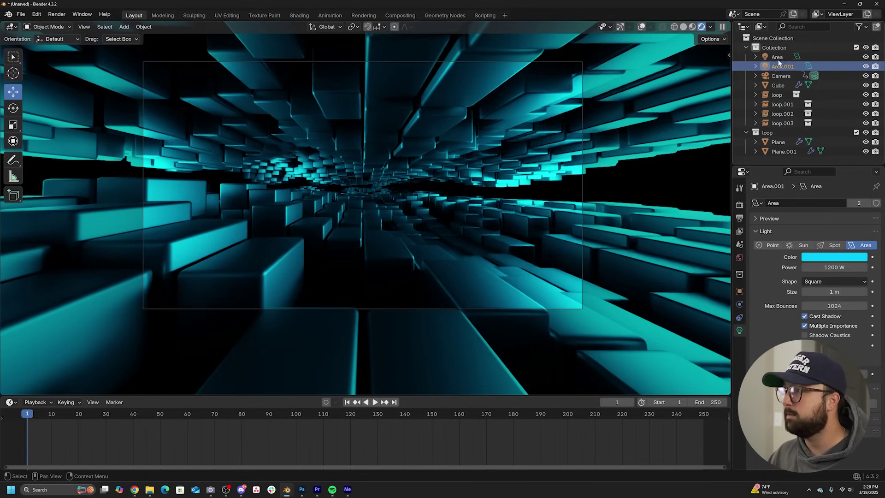
click(779, 58)
shift+click(782, 67)
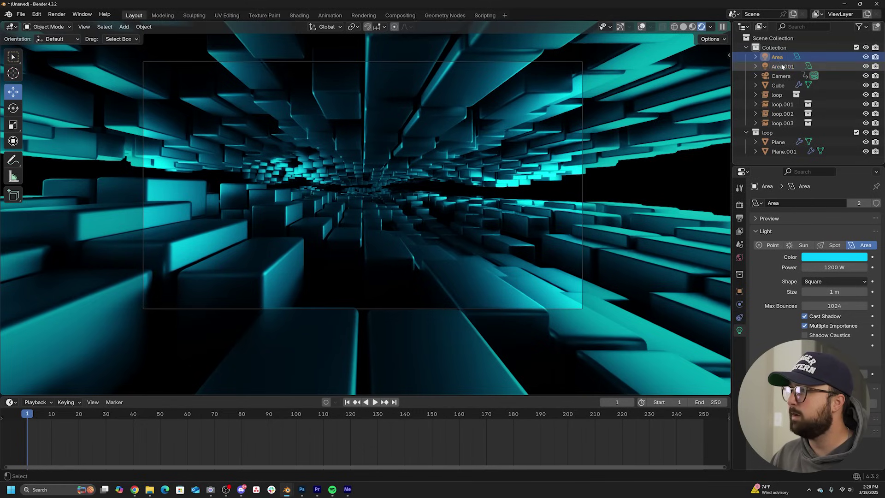
shift+click(781, 76)
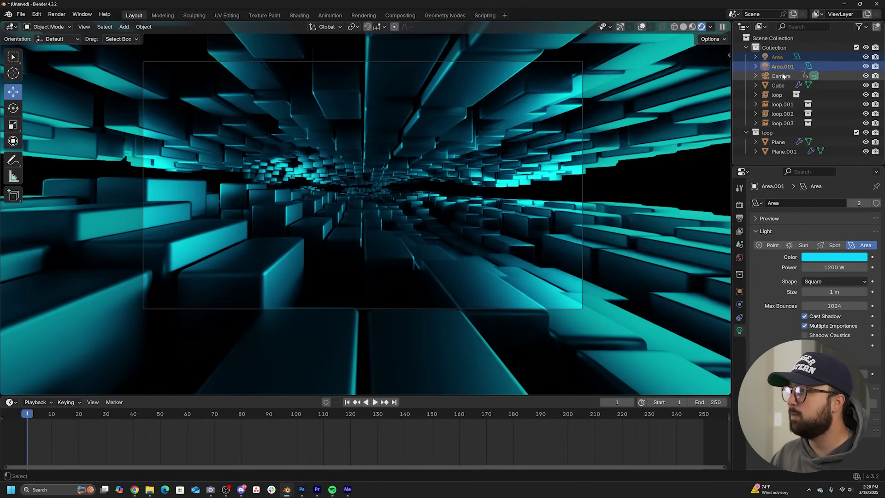
key(ctrl+p)
click(552, 138)
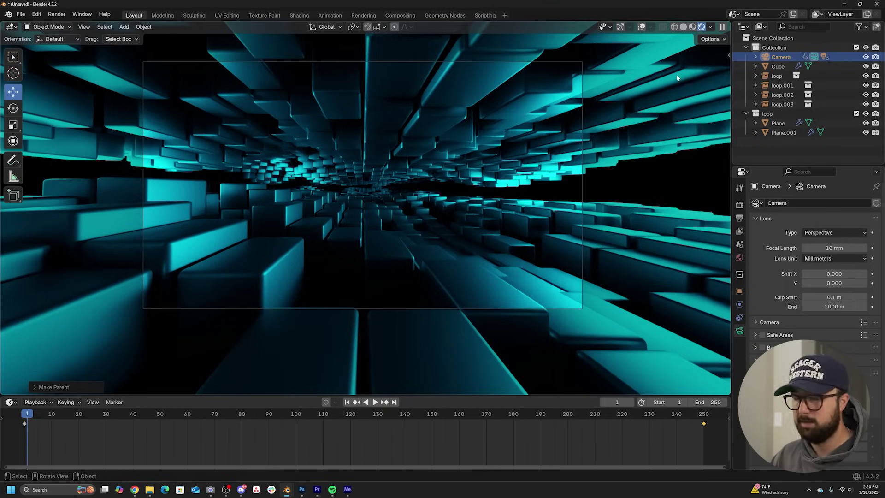
Play the animation through the camera to check the moving lights, and return to frame 1.
key(space)
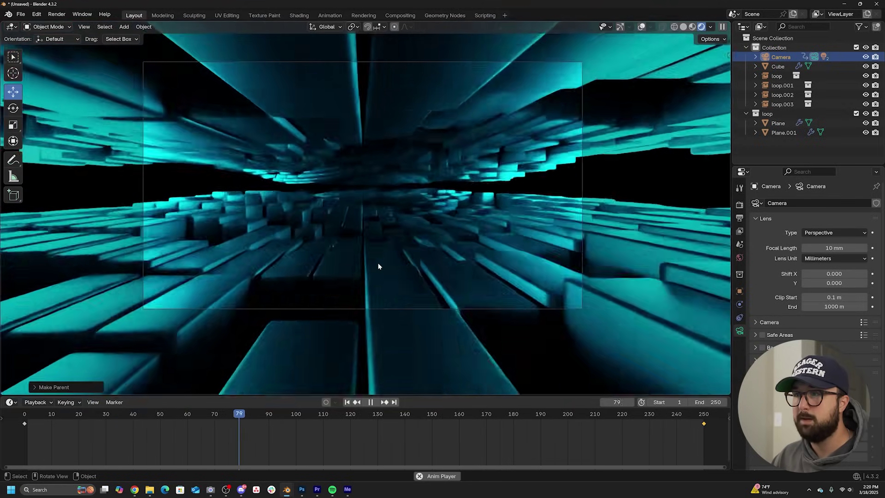
key(space)
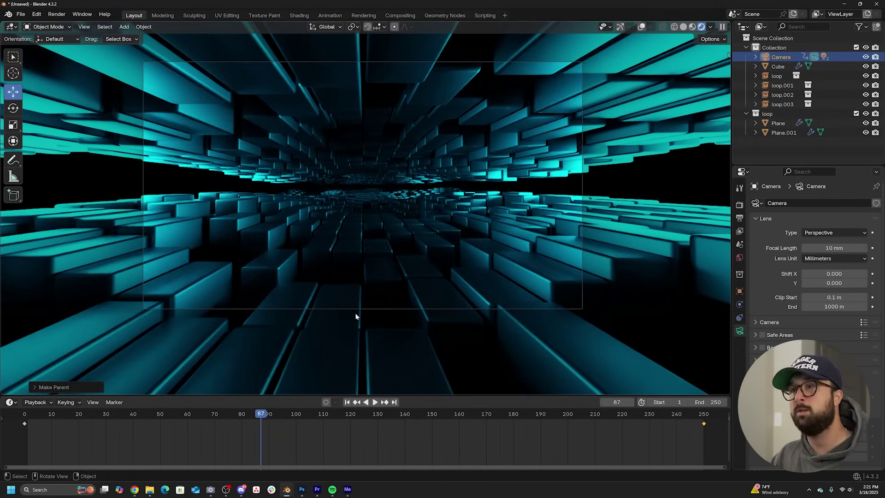
scroll(360, 314, up, 2)
shift+middle_drag(386, 247, 393, 266)
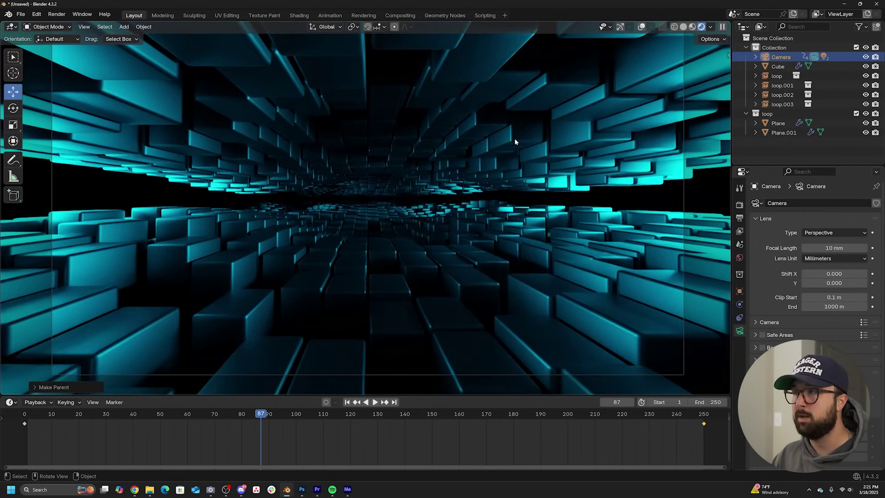
click(347, 402)
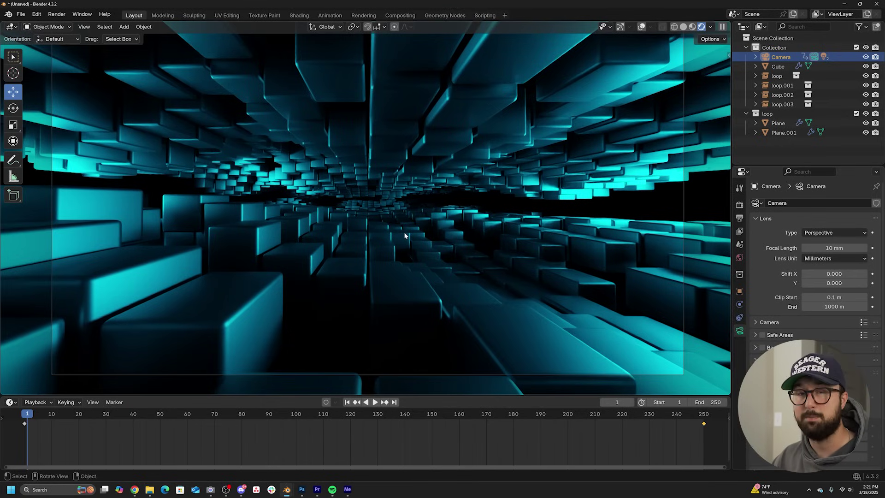
In the floor plane's geometry nodes, insert a Store Named Attribute node between Instance on Points and Set Material, with the Instance domain.
click(409, 308)
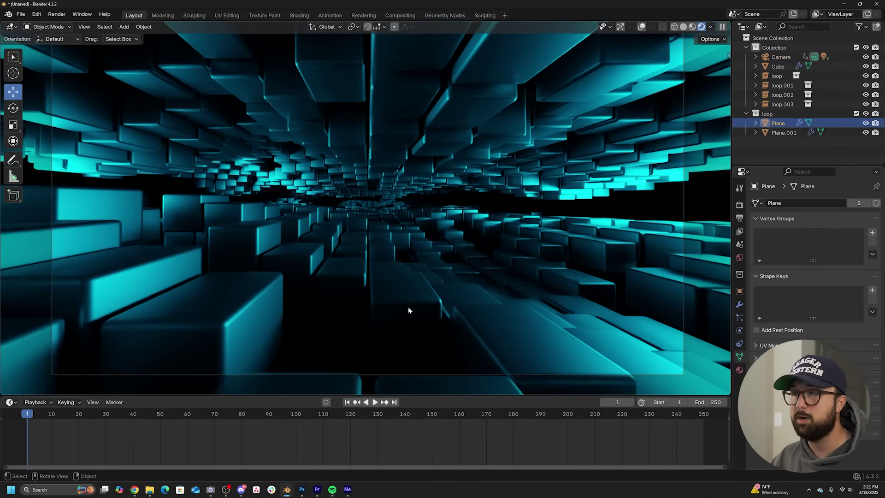
click(446, 16)
scroll(174, 235, down, 2)
key(shift+a)
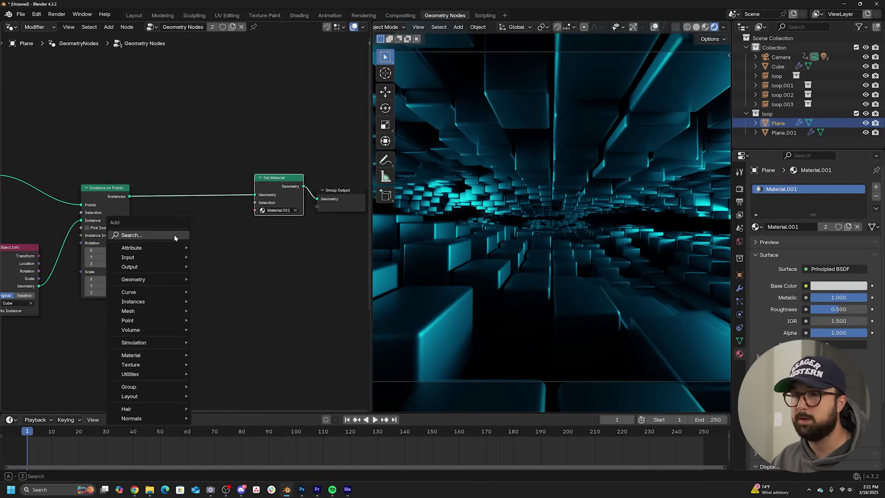
key(Escape)
scroll(185, 222, up, 1)
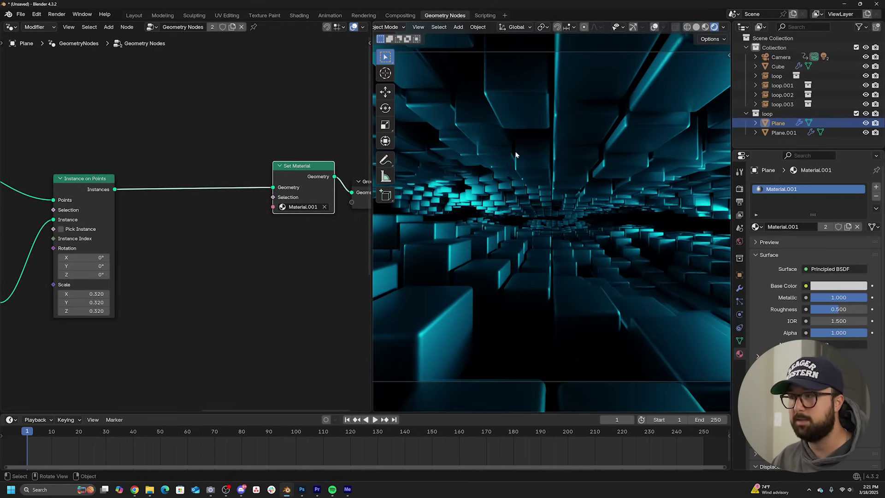
key(shift+a)
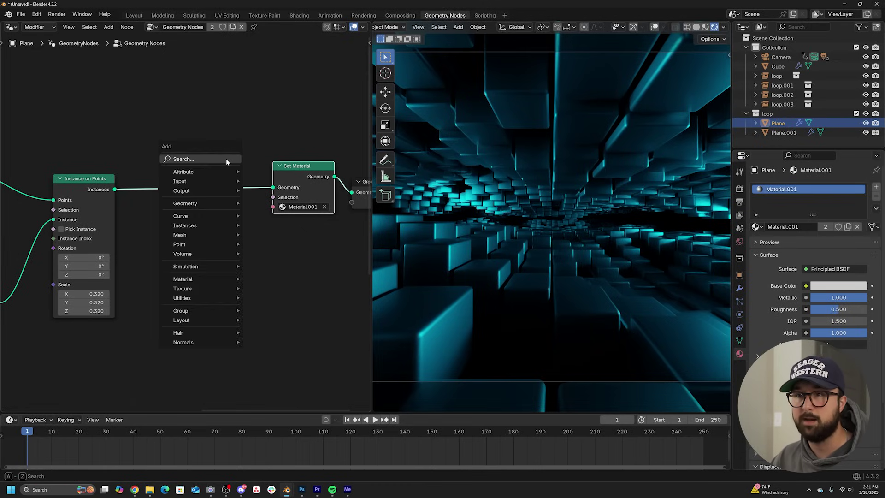
text(at)
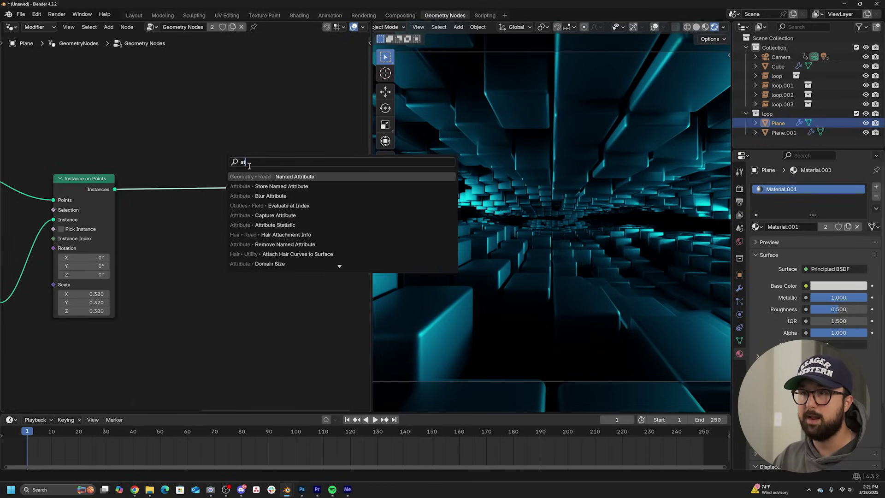
click(276, 186)
click(190, 170)
click(212, 206)
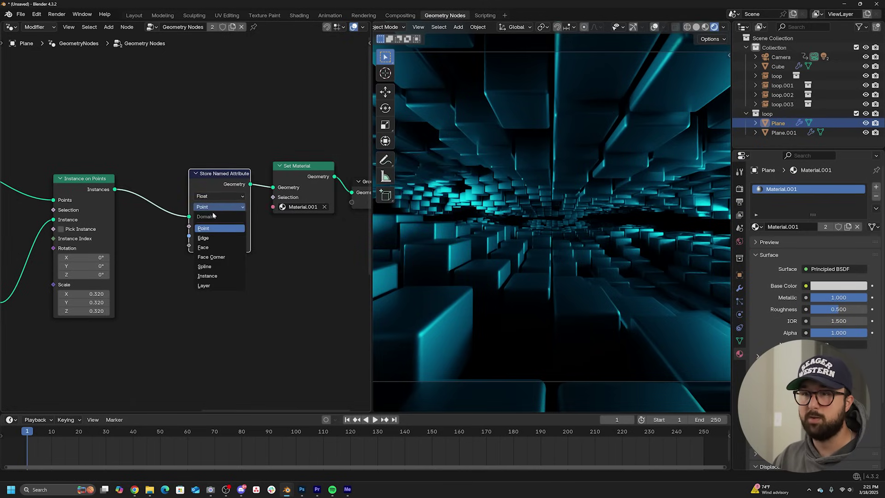
click(207, 276)
Add a float Random Value node and connect its output to the Store Named Attribute node's Value input.
key(shift+a)
text(r)
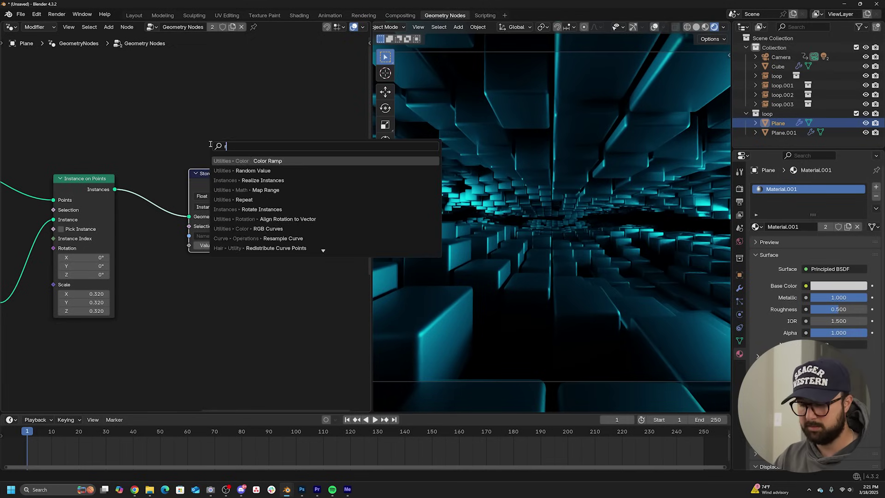
text(andom)
click(279, 157)
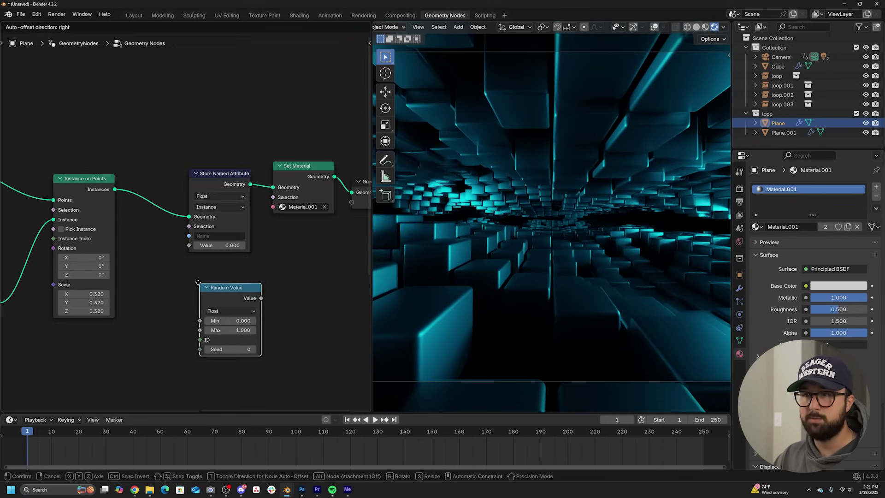
click(229, 313)
drag(260, 297, 189, 246)
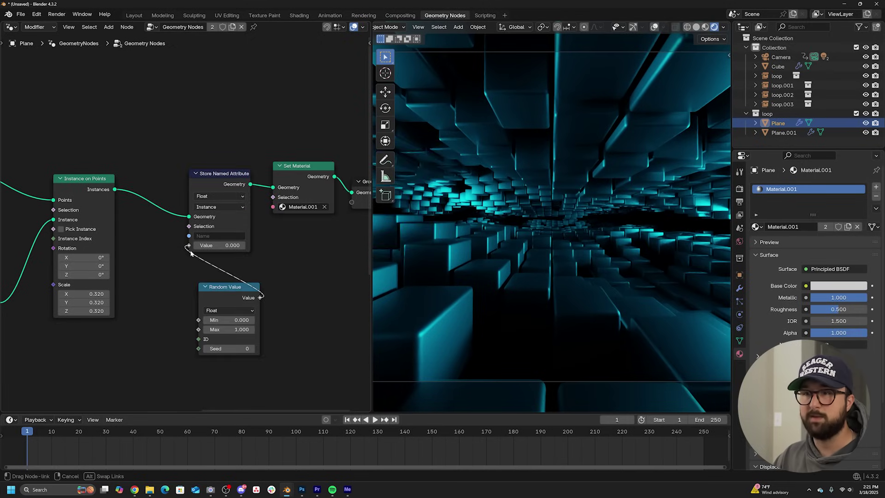
Name the stored attribute "r" and place the Random Value node directly beneath the Store Named Attribute node.
click(215, 236)
text(r)
key(Return)
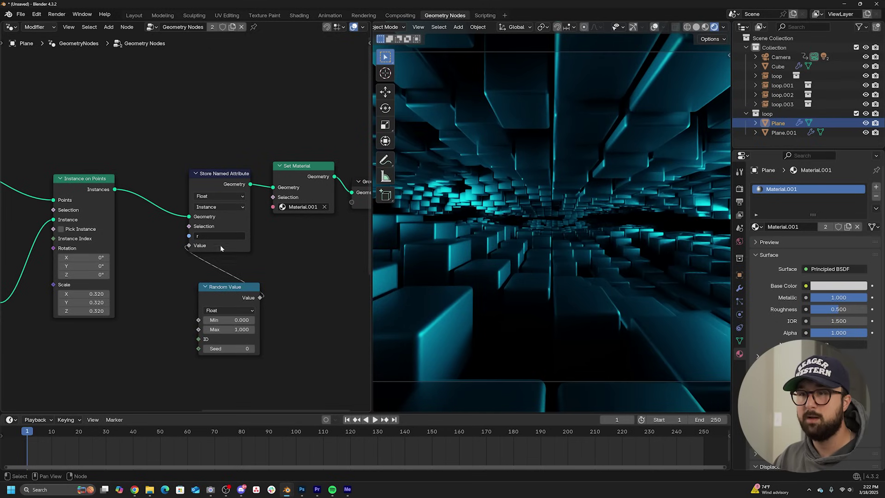
drag(222, 294, 221, 267)
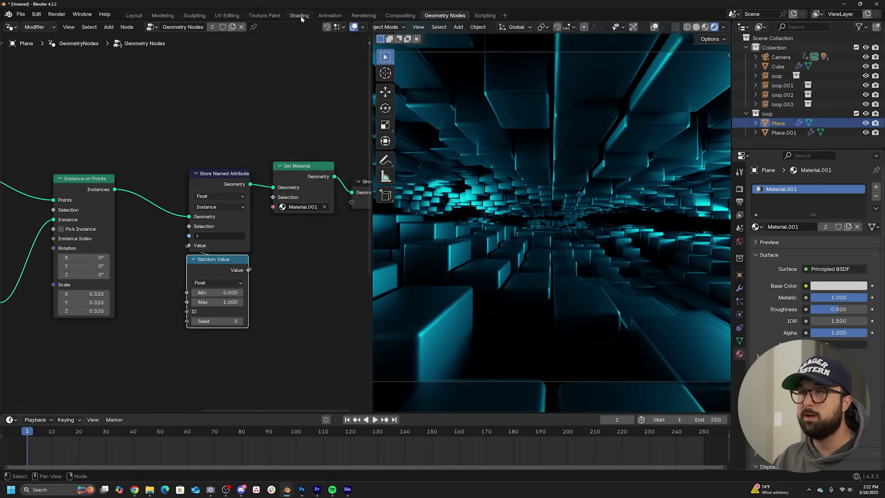
Switch the node area to the Shader Editor and set the Principled BSDF's emission strength to 5.
click(11, 27)
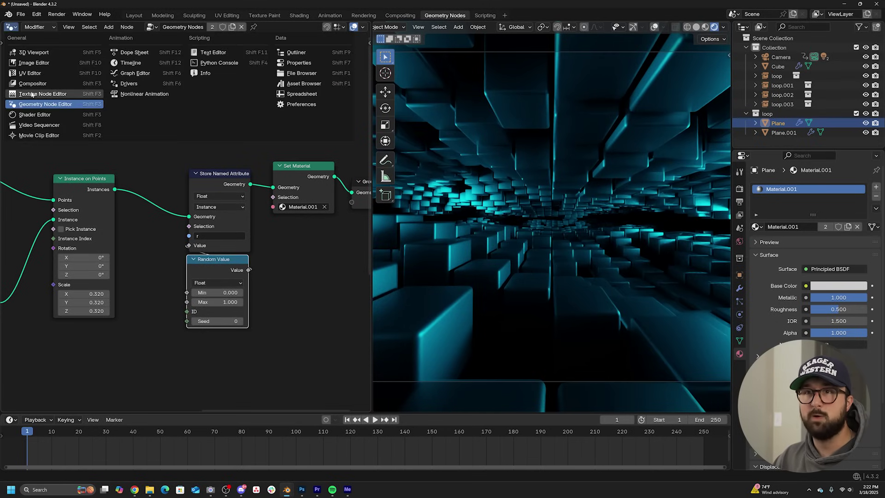
click(34, 115)
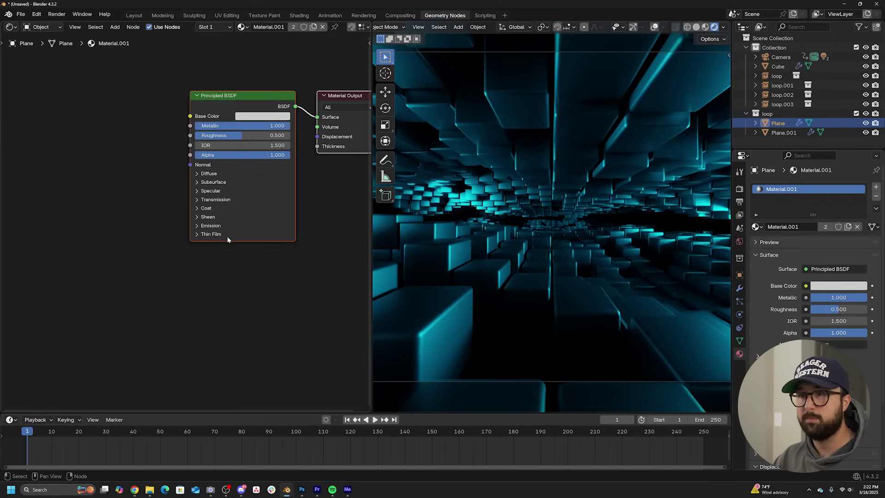
click(214, 227)
double_click(259, 246)
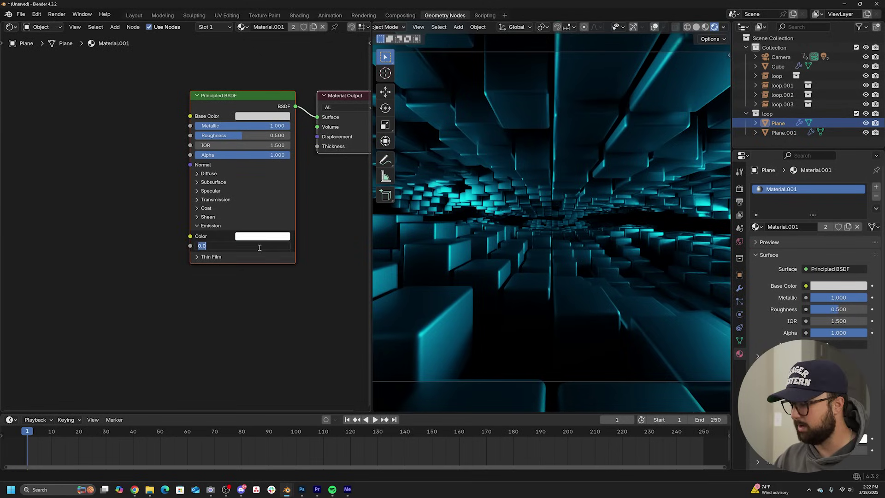
text(10)
key(Return)
Add an Attribute node beside the Principled BSDF and set its type to Instancer.
key(shift+a)
click(146, 178)
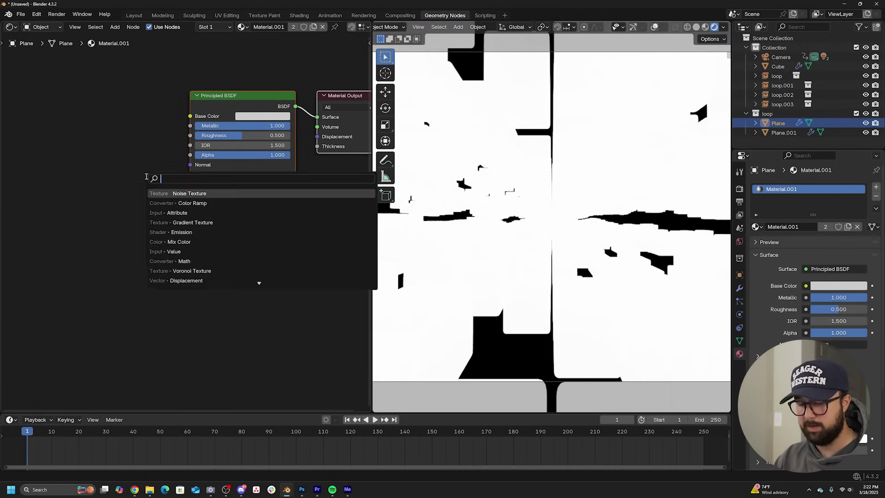
text(at)
click(181, 192)
click(77, 261)
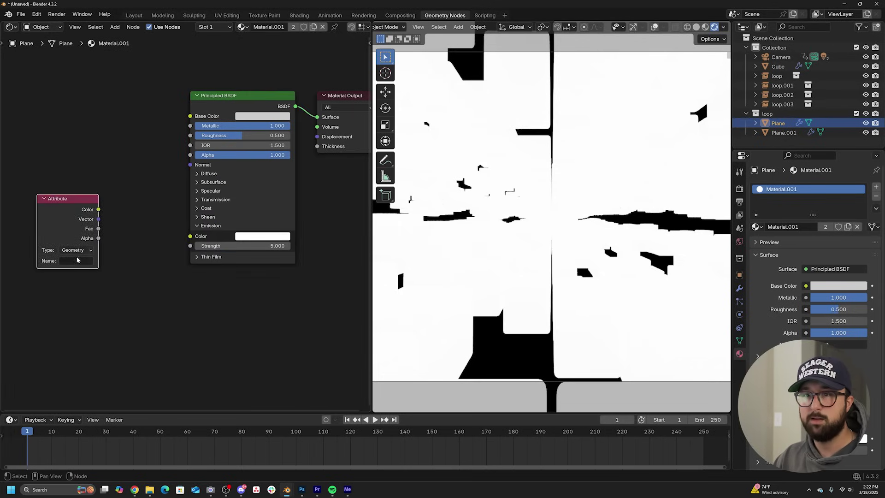
click(76, 250)
click(75, 278)
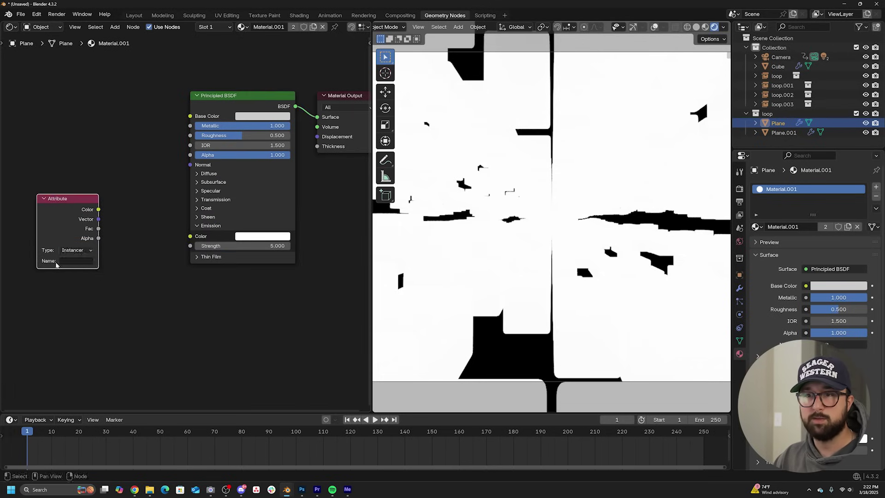
Set the Attribute node's name to "r" and connect its Fac output to the Principled BSDF's emission color.
scroll(93, 266, up, 2)
middle_drag(93, 266, 130, 260)
click(82, 269)
text(r)
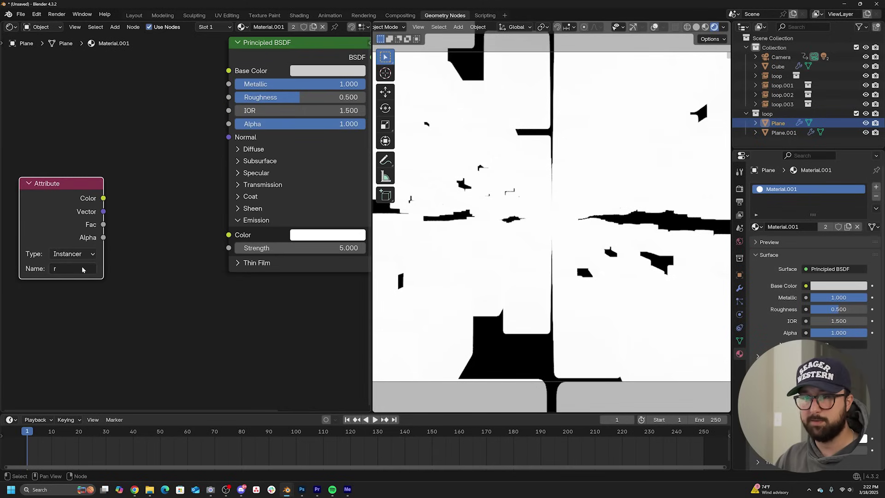
mouse_move(101, 225)
mouse_down()
mouse_move(239, 239)
mouse_move(229, 236)
mouse_up()
scroll(115, 186, down, 3)
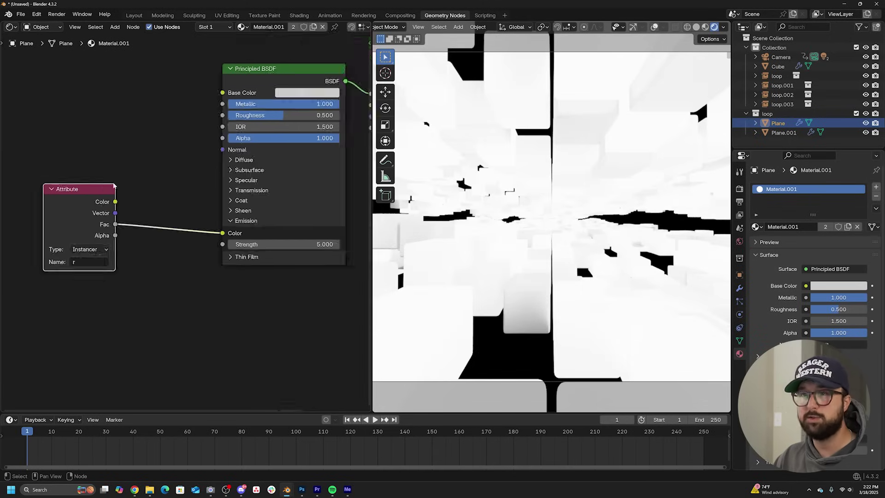
Insert a Color Ramp between the Attribute's Fac output and the Principled BSDF's emission color, with Constant interpolation.
middle_drag(115, 186, 209, 171)
drag(170, 192, 46, 204)
key(shift+a)
click(160, 144)
text(col)
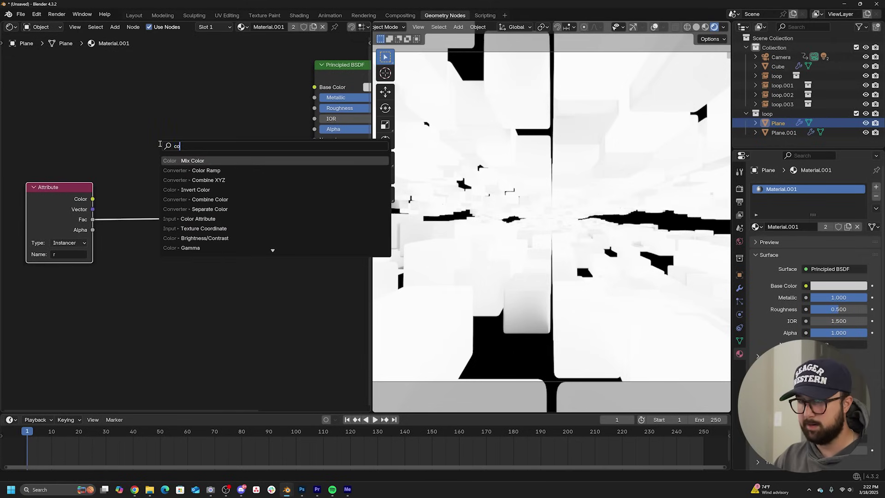
click(203, 171)
click(175, 178)
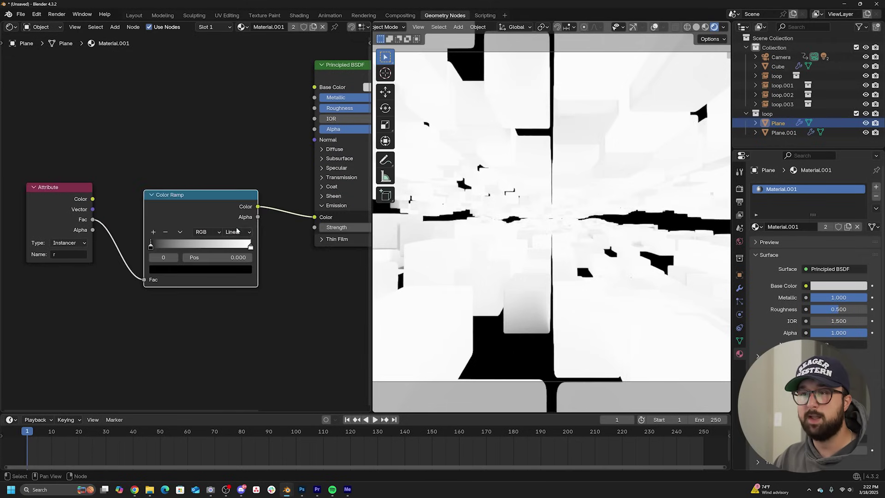
click(238, 232)
click(249, 297)
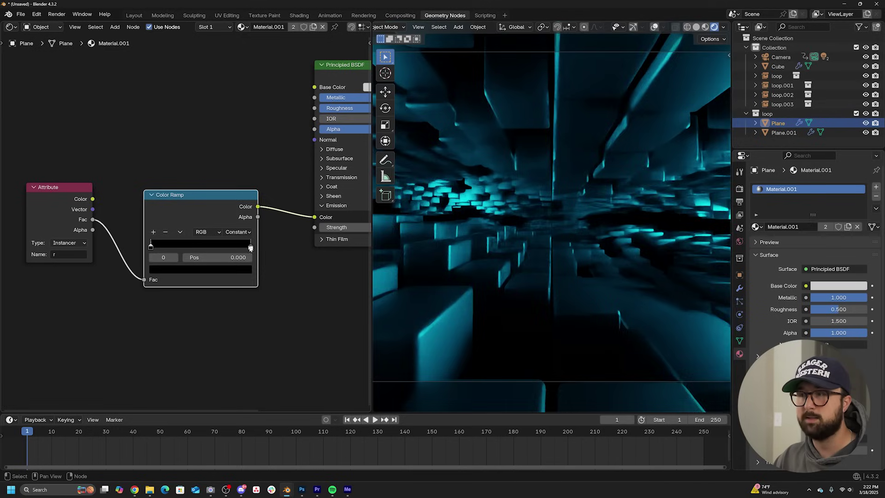
Set the Color Ramp's white stop to a saturated cyan and place it at position 0.971.
click(250, 249)
drag(251, 249, 246, 251)
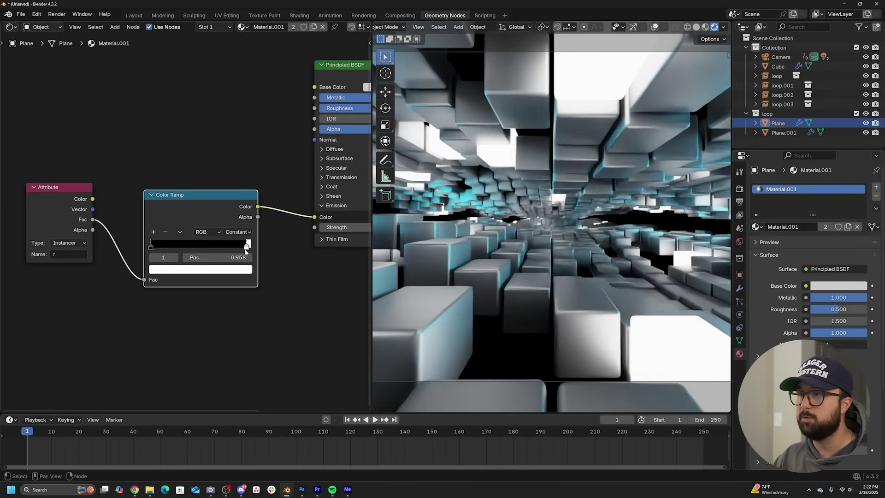
scroll(245, 268, up, 3)
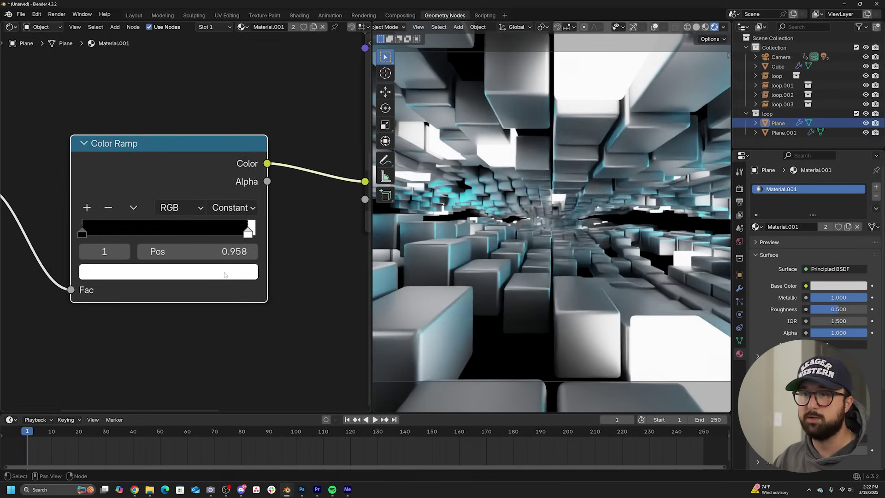
click(246, 267)
drag(167, 26, 165, 21)
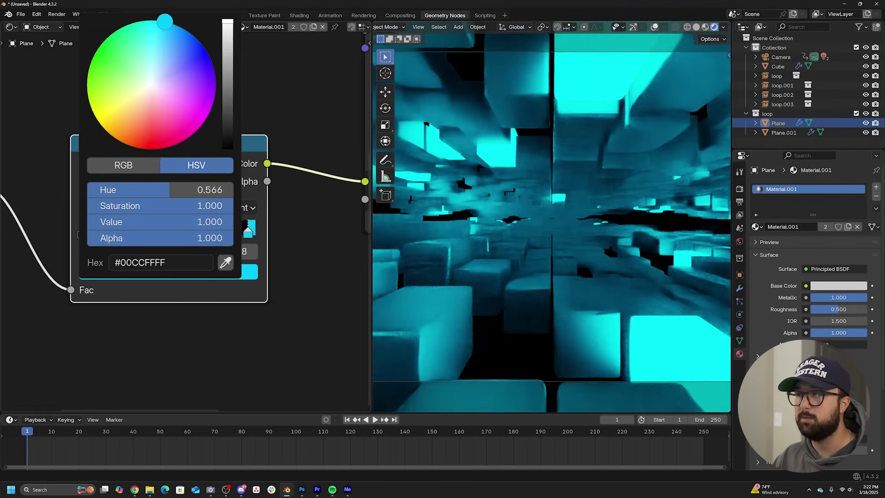
drag(252, 234, 252, 234)
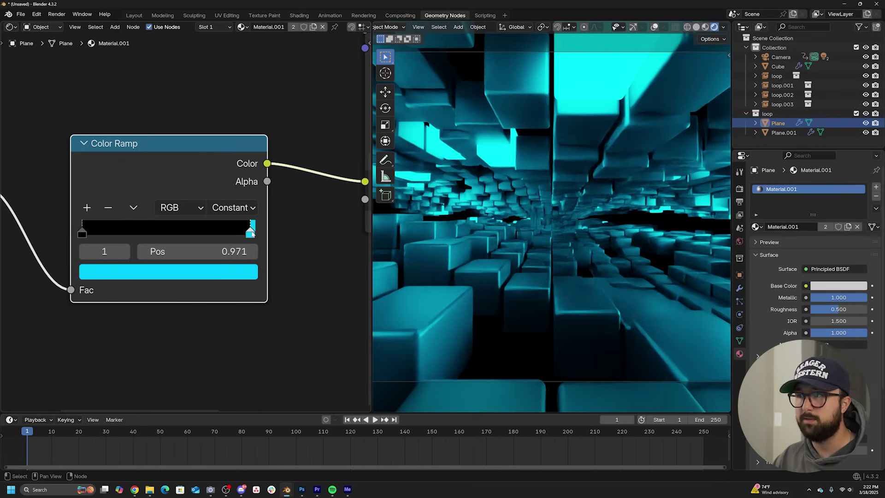
Add a magenta stop to the emission Color Ramp at position 0.943, just before the cyan stop.
click(87, 208)
drag(176, 236, 243, 236)
click(234, 271)
click(227, 22)
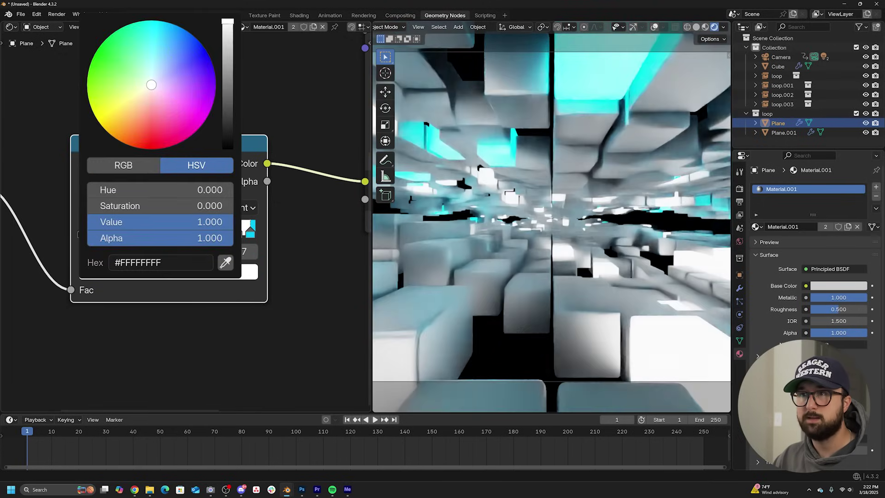
click(193, 114)
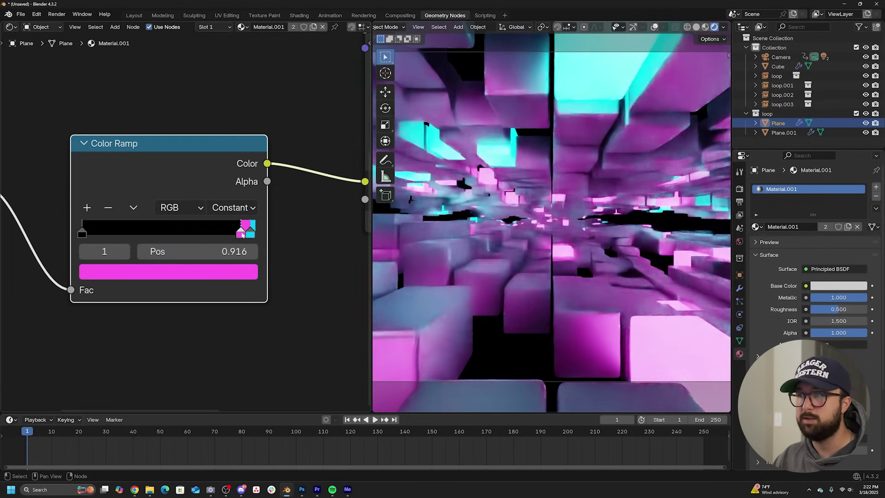
drag(242, 235, 248, 236)
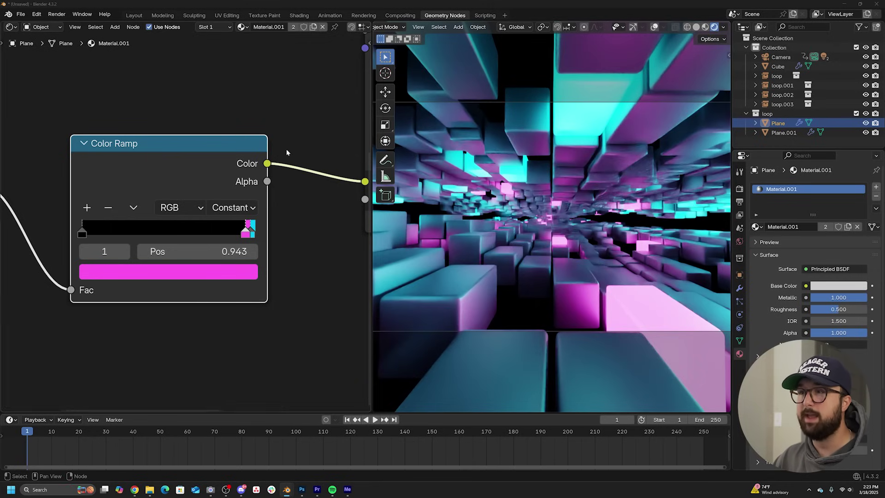
Lower the Principled BSDF's roughness to 0.348.
middle_drag(223, 141, 71, 174)
middle_drag(176, 112, 182, 233)
scroll(187, 226, down, 3)
drag(266, 167, 245, 167)
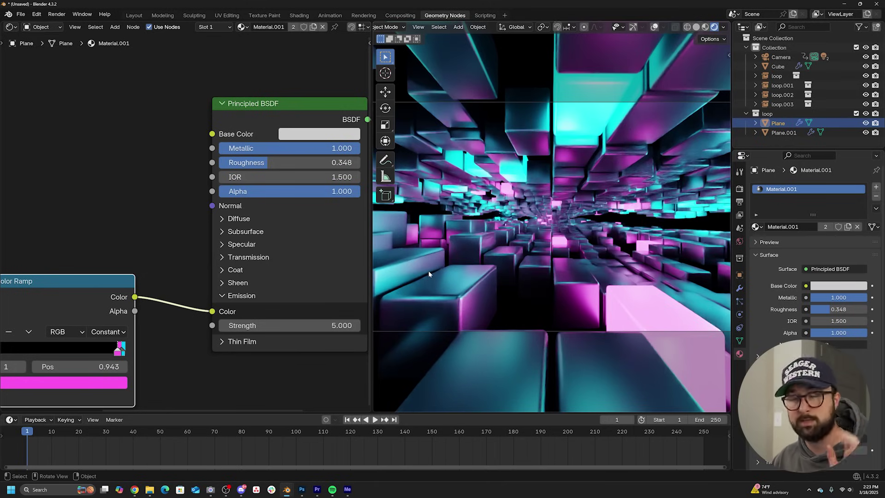
Move the emission Color Ramp down and add a second Color Ramp above it, connected to the Principled BSDF's Roughness.
scroll(196, 208, down, 5)
middle_drag(81, 180, 215, 137)
drag(220, 227, 217, 261)
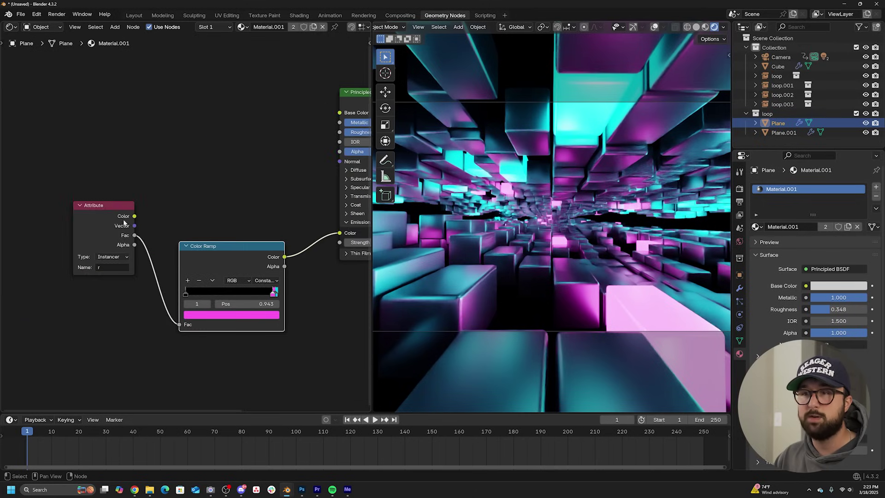
middle_drag(249, 165, 127, 157)
scroll(127, 156, up, 1)
key(shift+a)
text(c)
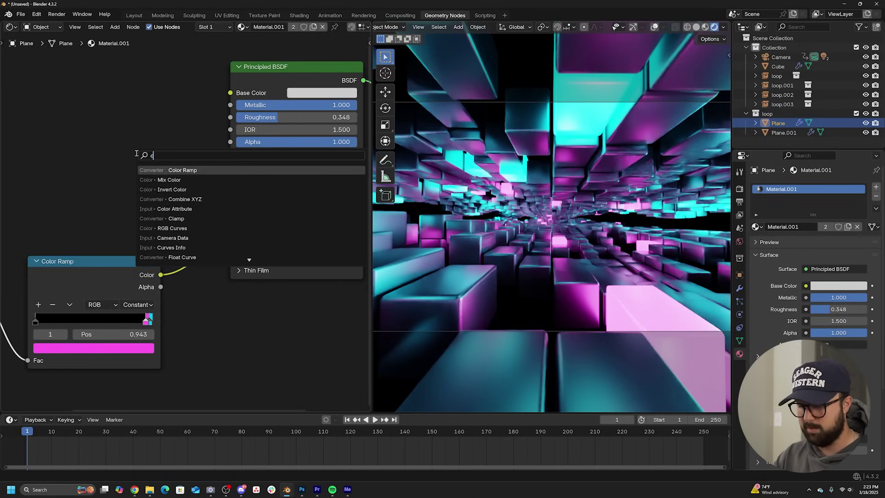
text(o)
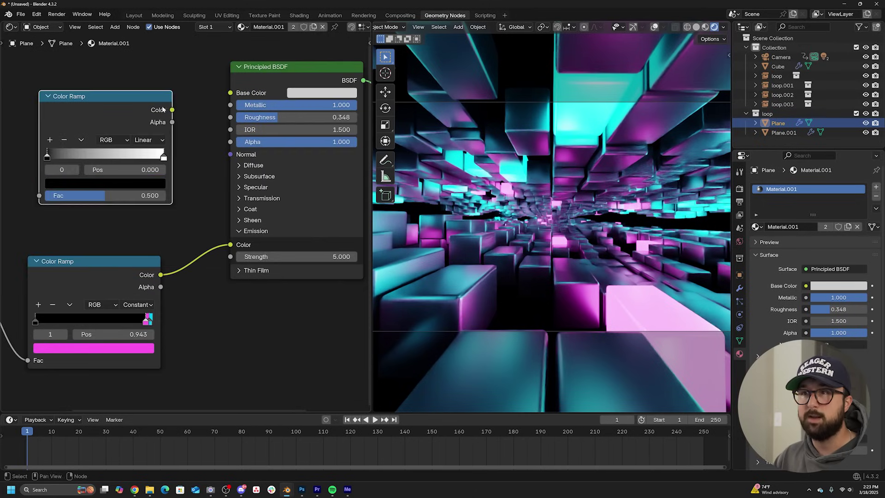
drag(172, 110, 231, 118)
Add a Noise Texture feeding its Fac into the roughness Color Ramp and tighten the ramp's stops, with black at 0.400.
middle_drag(242, 154, 280, 160)
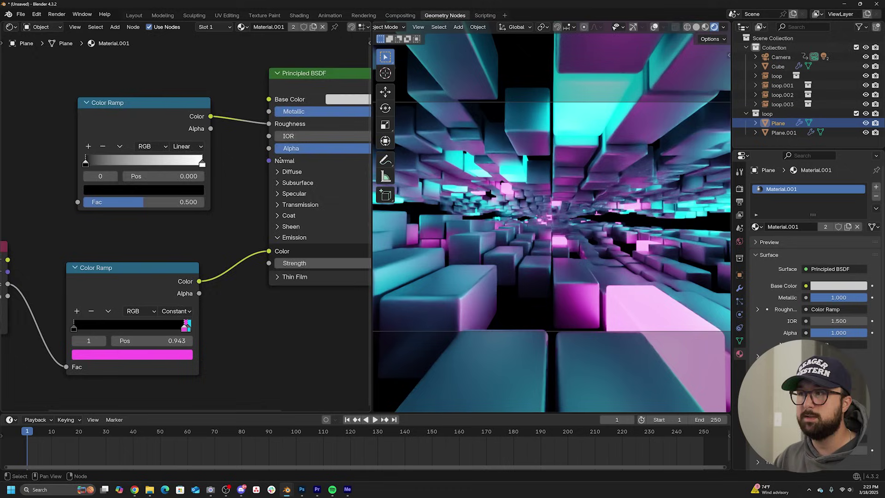
key(shift+a)
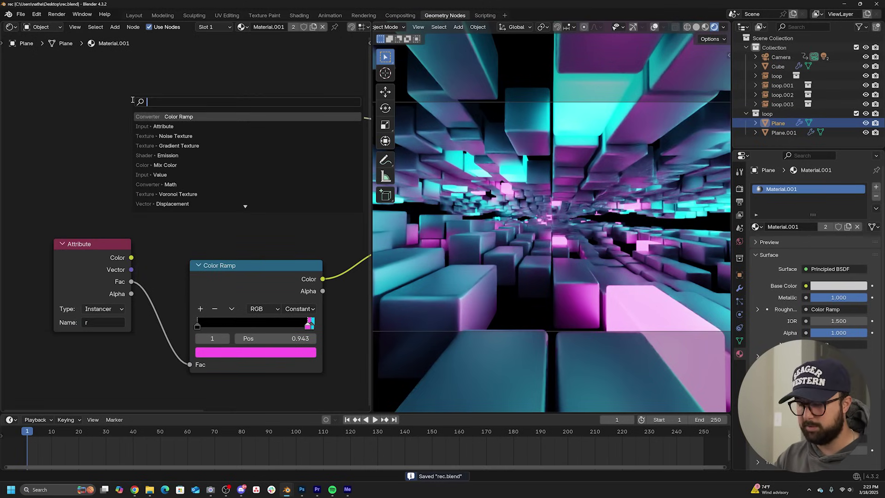
text(no)
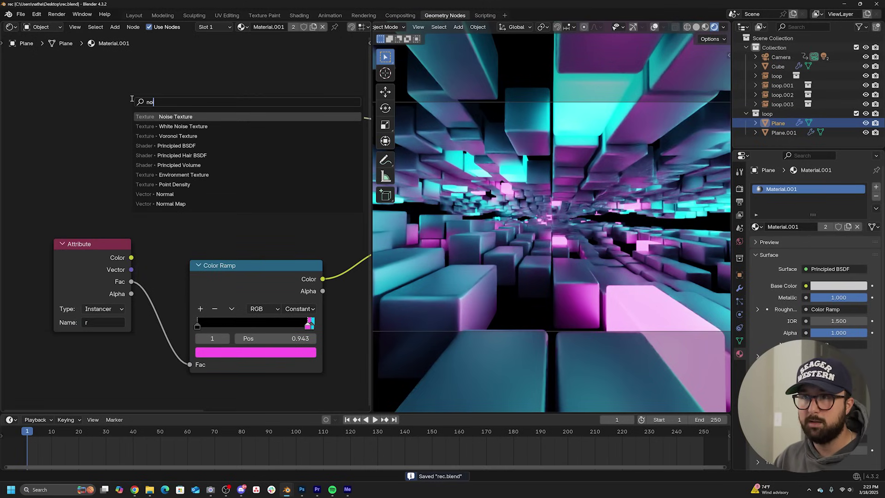
key(Return)
click(54, 65)
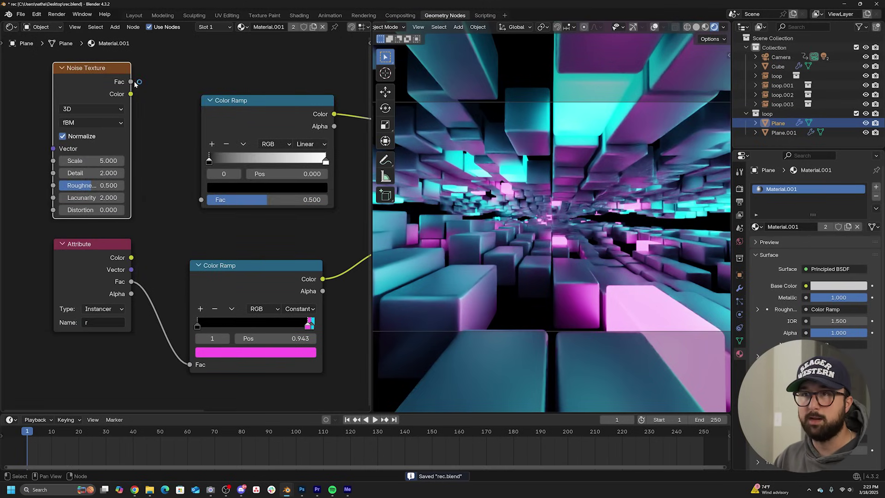
drag(133, 82, 209, 196)
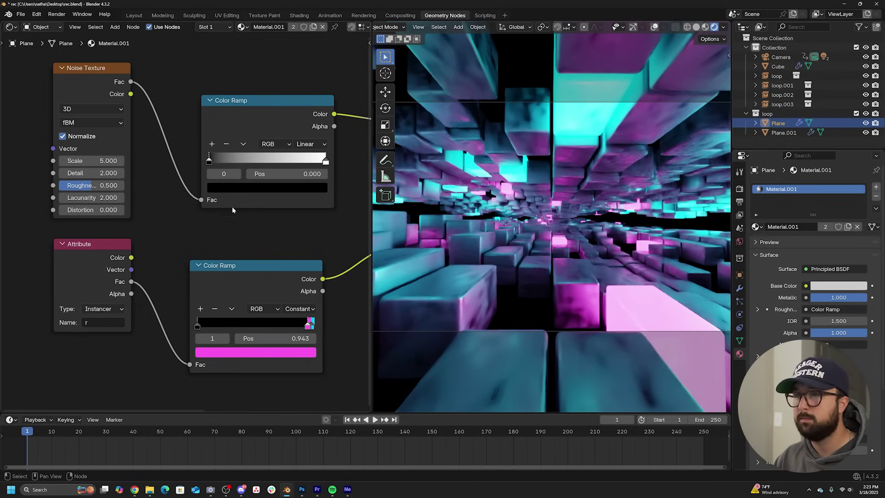
drag(325, 160, 270, 165)
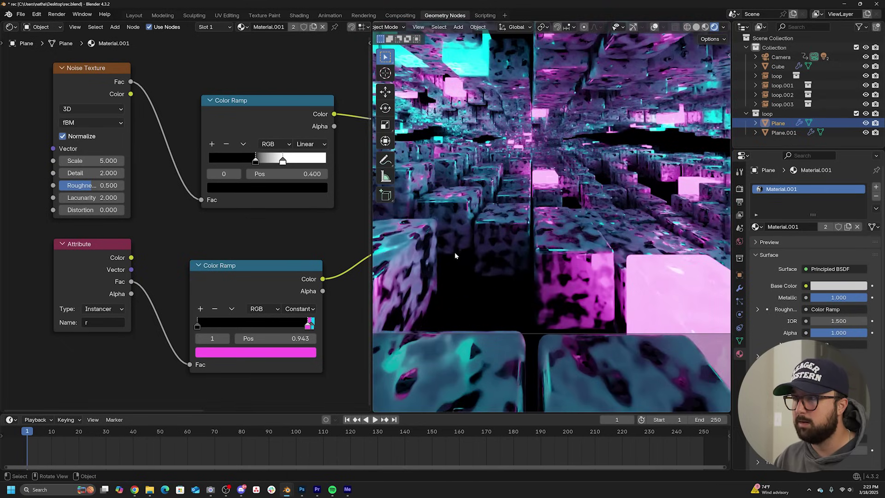
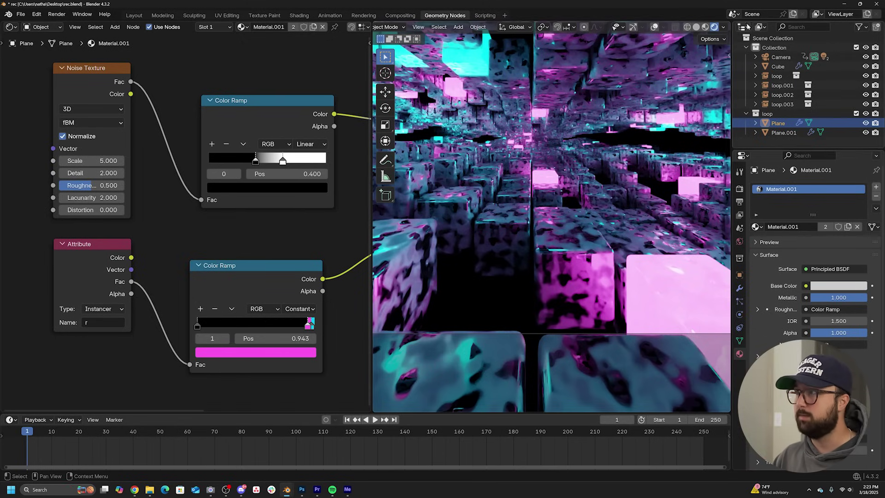
Switch the viewport to Material Preview shading and move the Attribute node clear of the Noise Texture on its input side.
click(705, 27)
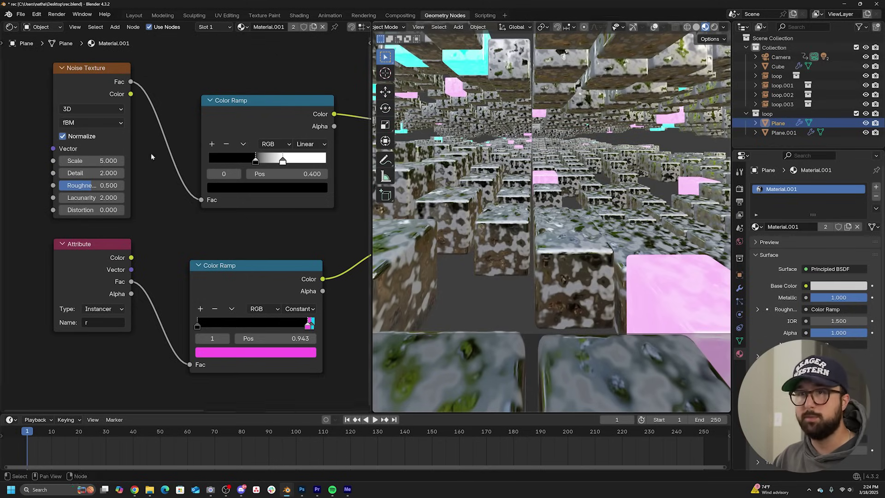
middle_drag(151, 156, 289, 170)
drag(256, 272, 52, 229)
middle_drag(51, 229, 208, 207)
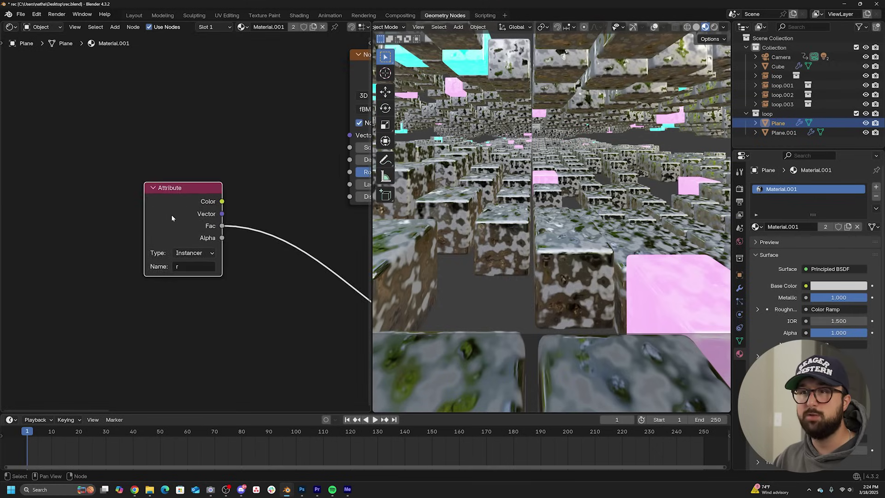
drag(172, 218, 112, 161)
middle_drag(226, 170, 104, 189)
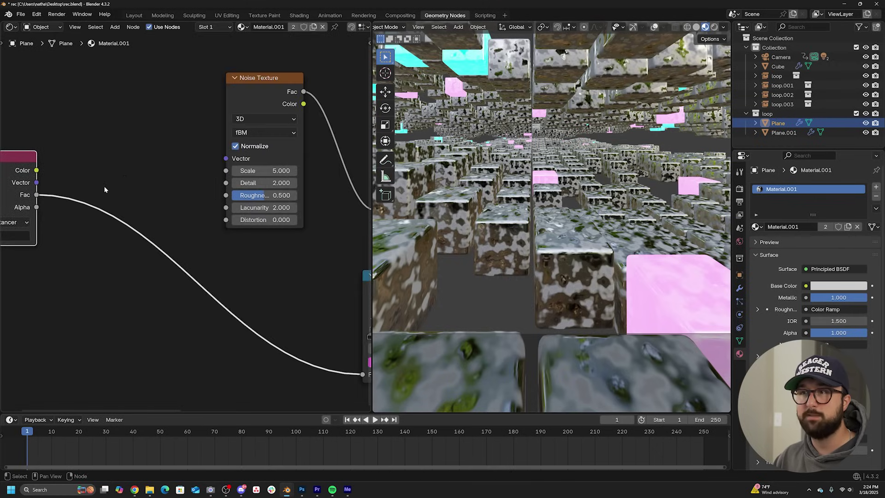
Set the Noise Texture to 4D and connect the Attribute's Fac output to its W input.
click(258, 119)
click(251, 178)
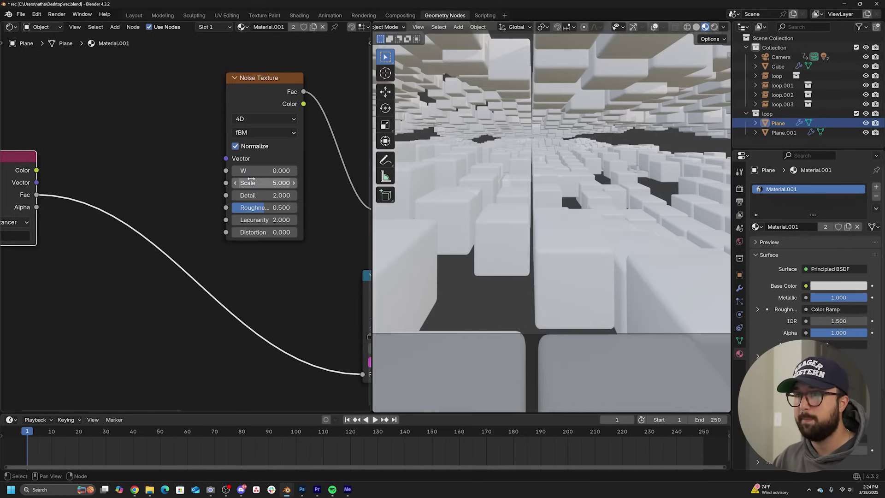
drag(253, 171, 327, 171)
drag(31, 197, 219, 173)
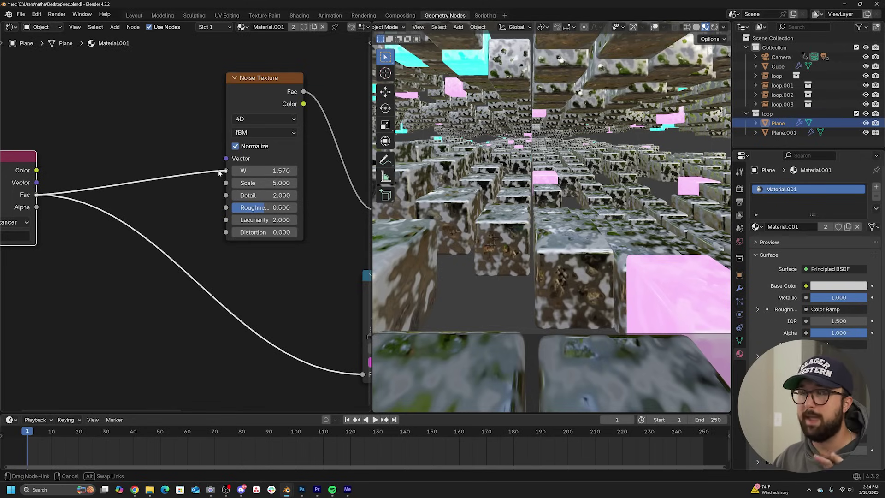
drag(219, 172, 220, 173)
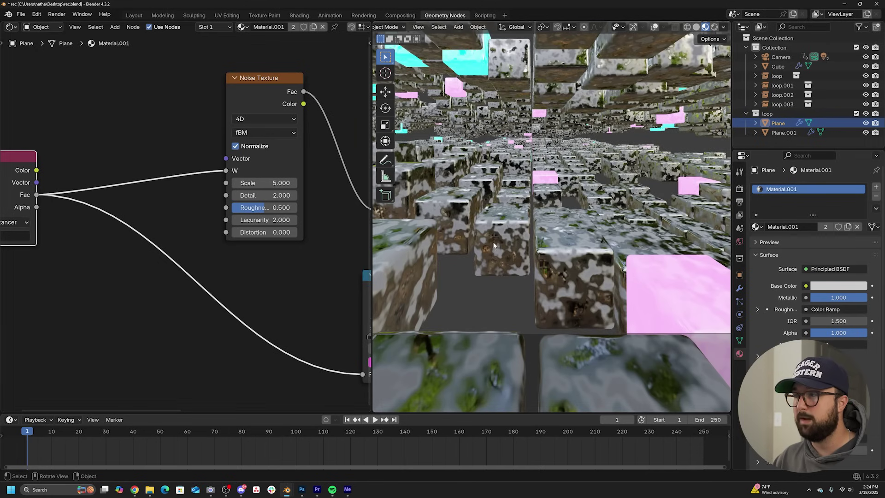
Insert a Math node between the Attribute's Fac output and the noise's W input, and set it to Multiply Add.
key(shift+a)
click(171, 133)
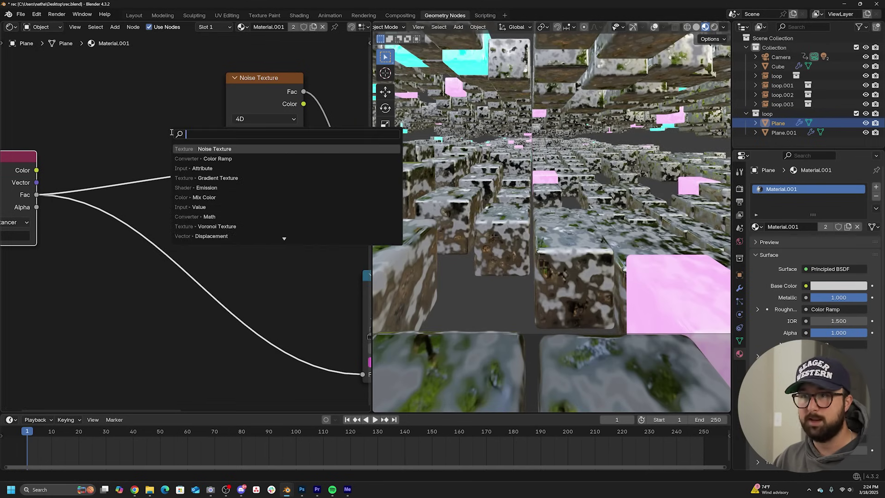
text(add)
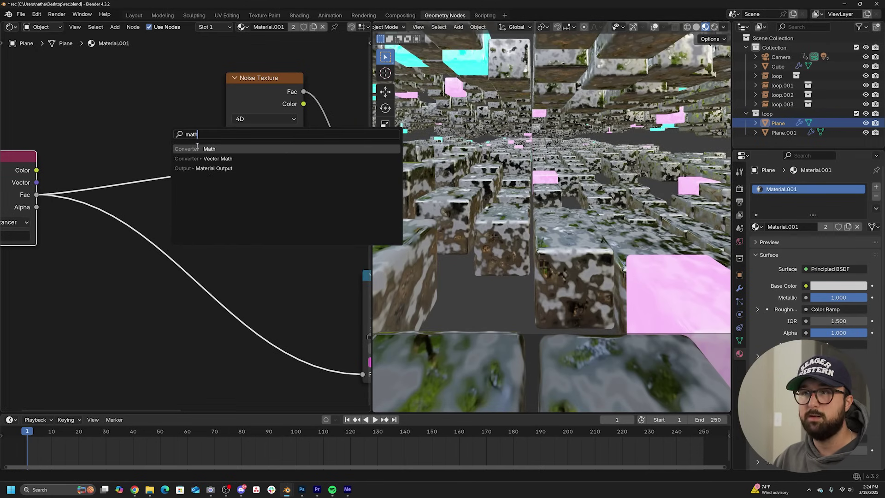
key(Return)
click(124, 136)
click(184, 171)
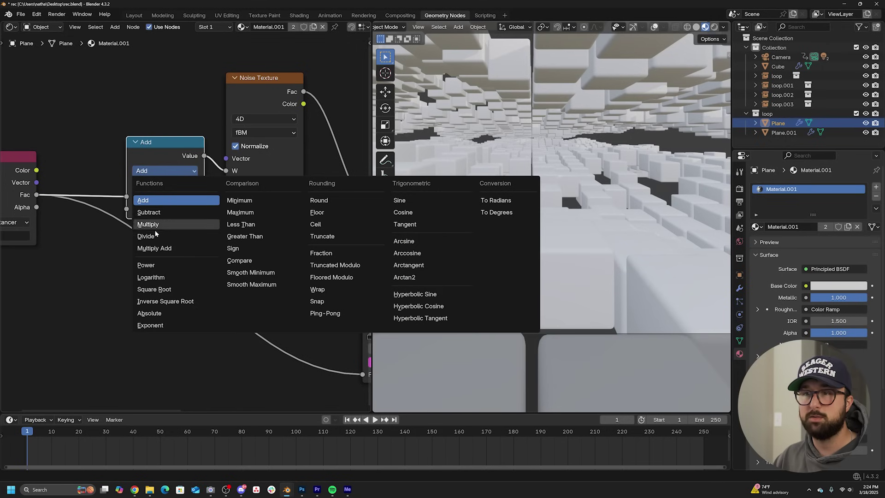
click(158, 249)
Move the Multiply Add node up and set its multiplier to 259.600 and its addend to 1.270.
drag(173, 141, 168, 110)
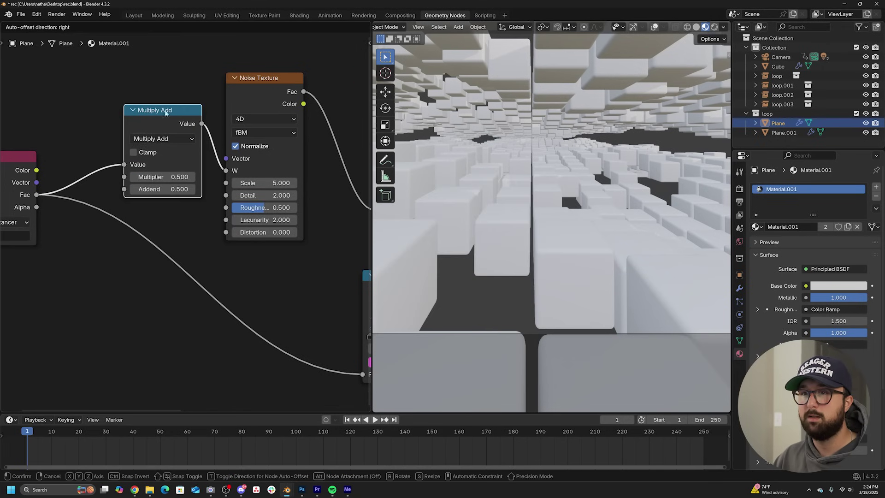
drag(162, 177, 247, 189)
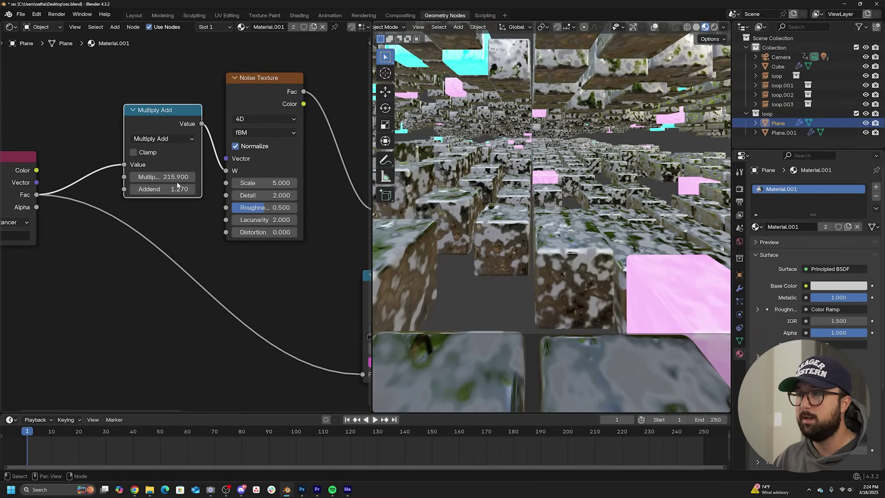
drag(166, 178, 163, 179)
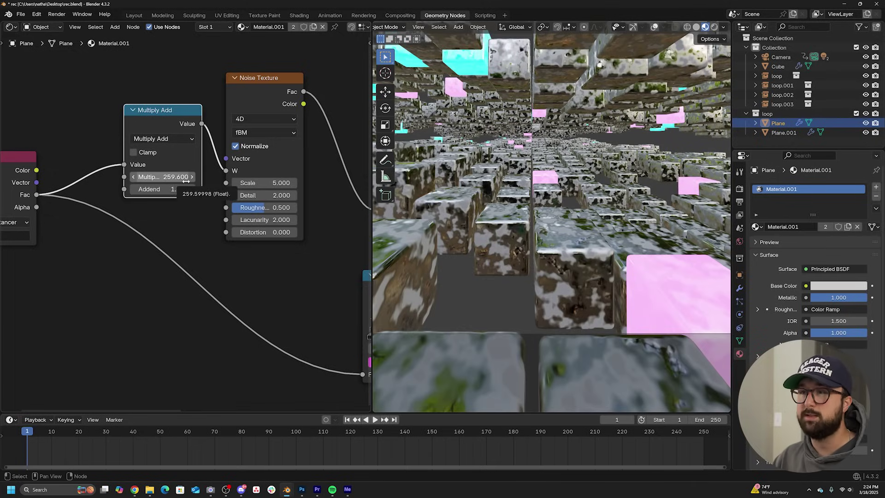
Set the Noise Texture's detail to 12 and raise its roughness to about 0.758.
click(269, 197)
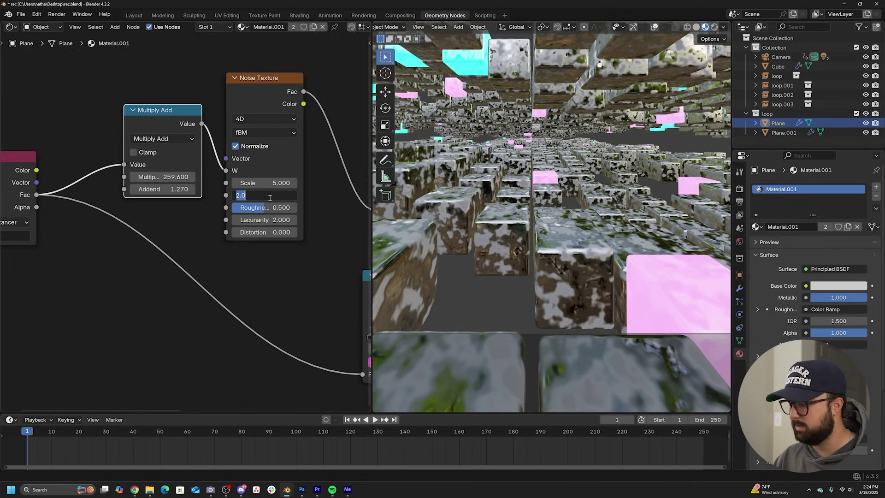
text(12)
key(Return)
mouse_move(270, 207)
mouse_down()
mouse_move(286, 207)
mouse_move(278, 208)
mouse_up()
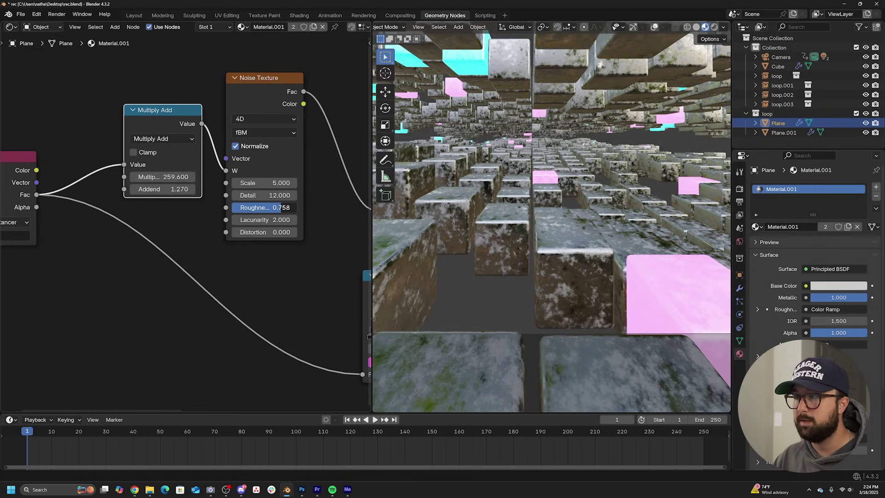
Lighten the dark stop of the roughness Color Ramp to grey with value 0.266 and display the viewport in Rendered shading.
middle_drag(289, 208, 122, 223)
click(254, 214)
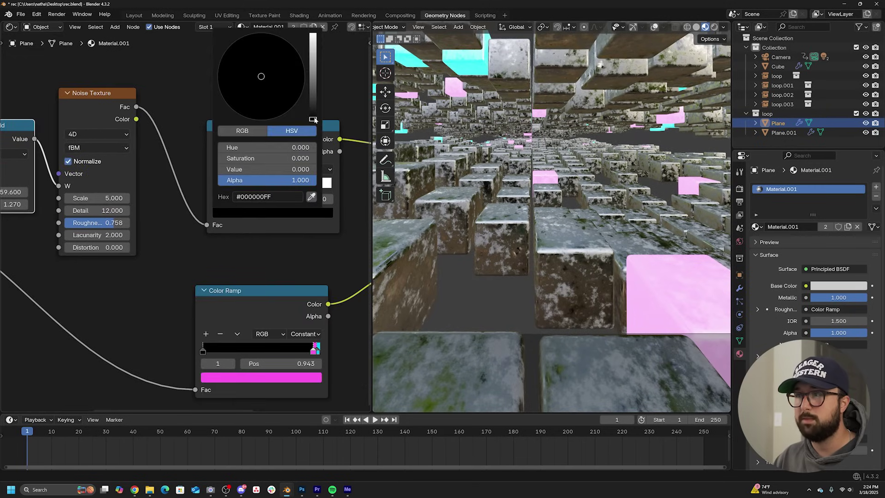
drag(313, 119, 313, 72)
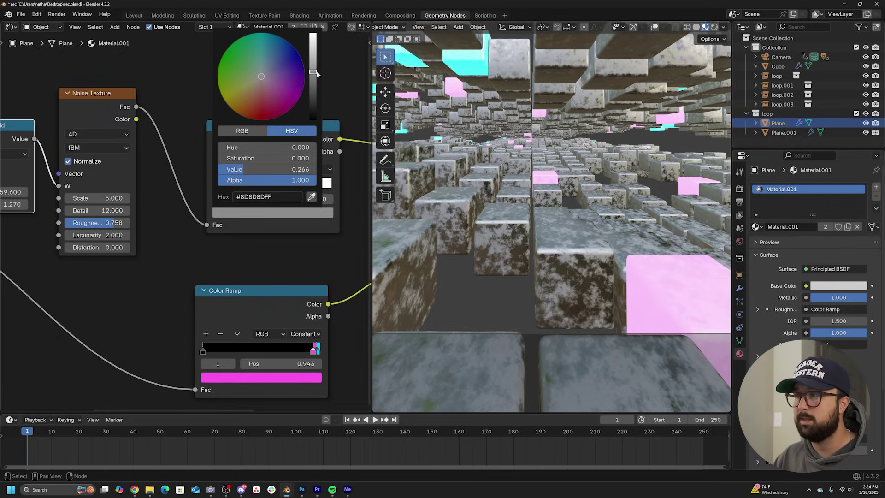
click(715, 27)
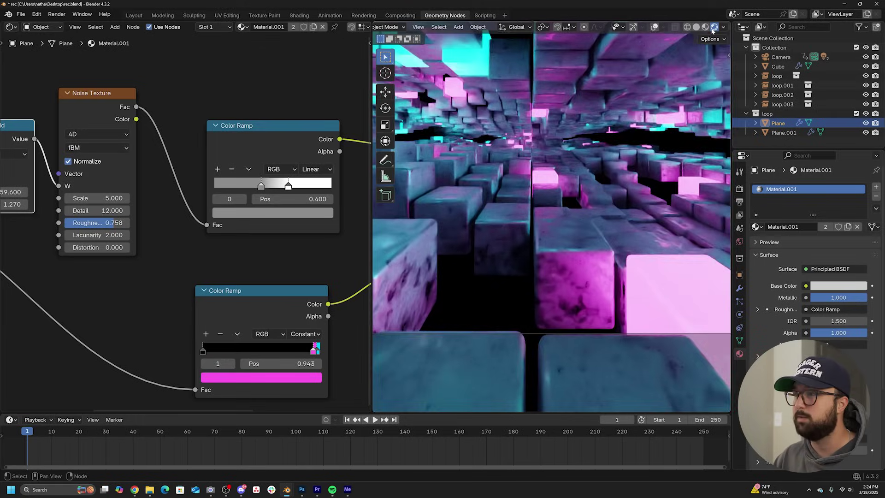
middle_drag(574, 311, 452, 250)
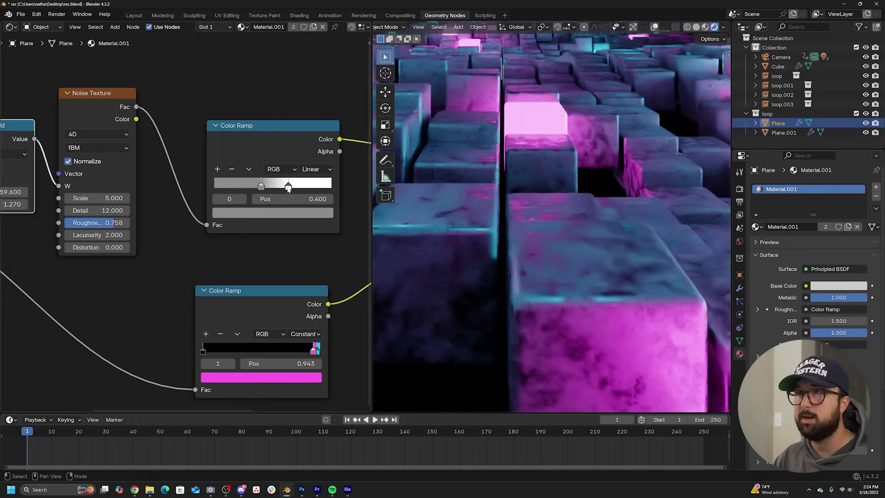
Lower the value of the roughness ramp's white stop to 0.853 and set the Noise Texture's scale to 1.5.
click(288, 186)
click(273, 212)
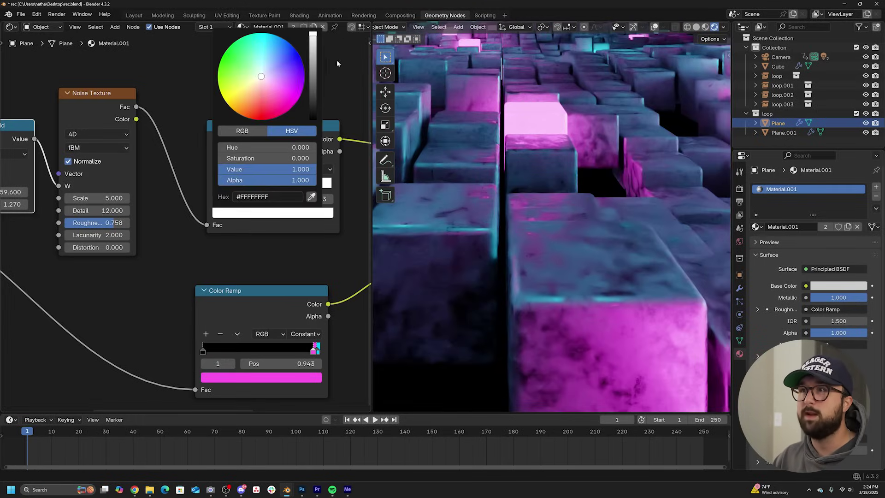
drag(313, 36, 313, 38)
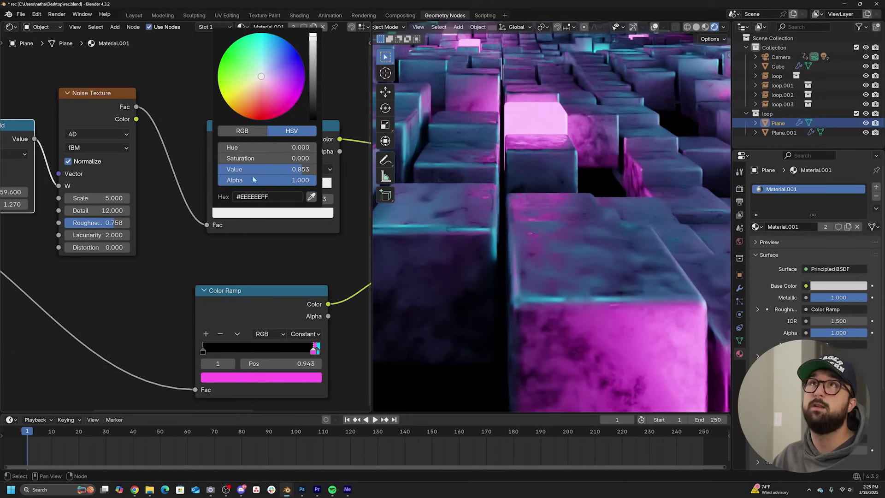
click(102, 199)
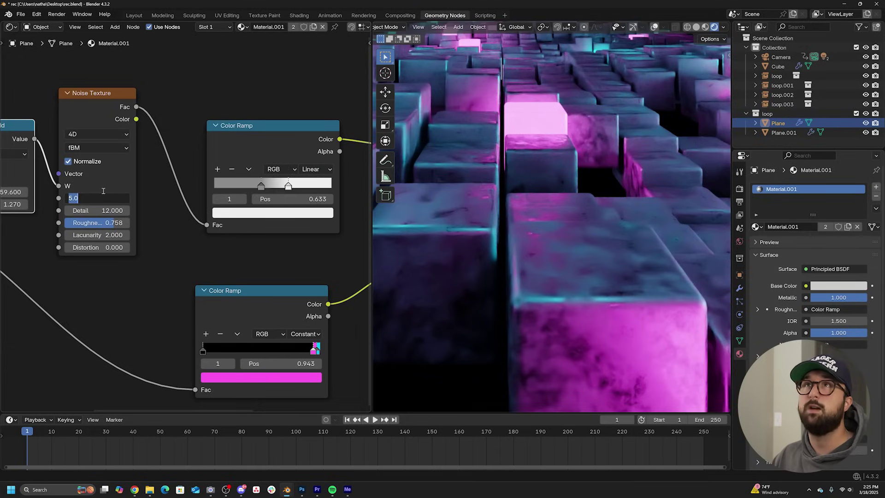
text(1.5)
key(Return)
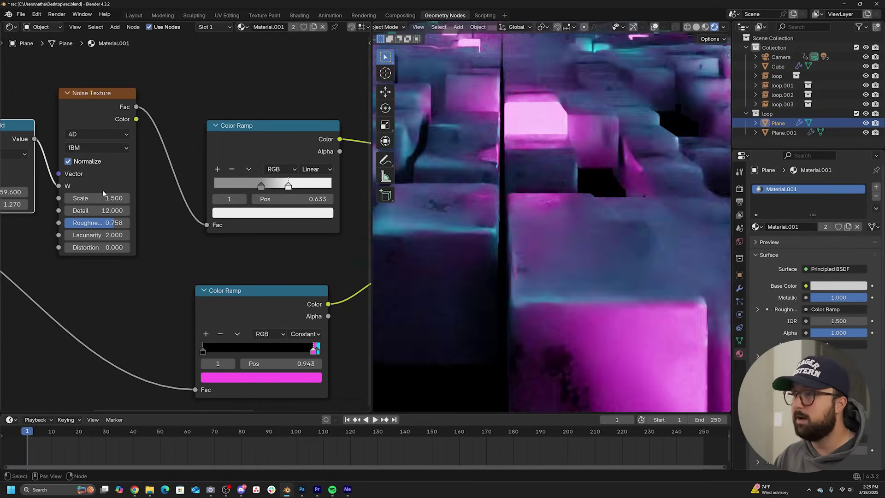
Darken the grey stop at position 0.400 of the roughness Color Ramp slightly.
click(261, 185)
click(261, 212)
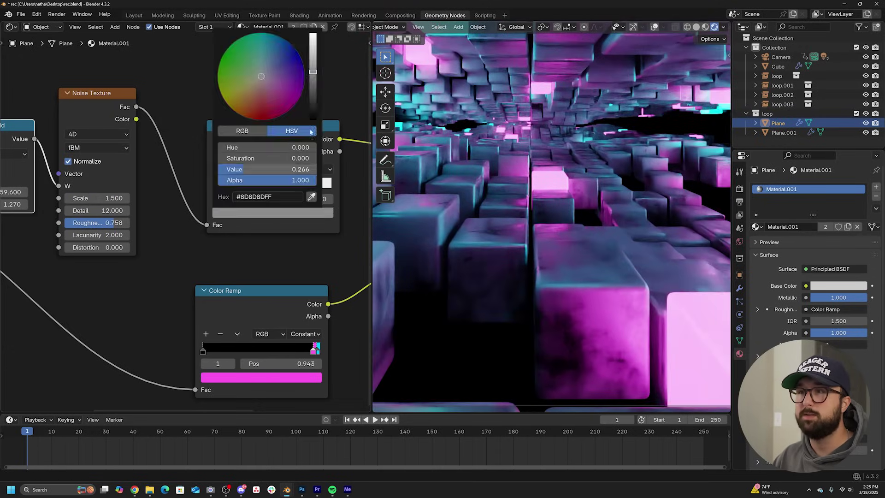
drag(312, 84, 313, 81)
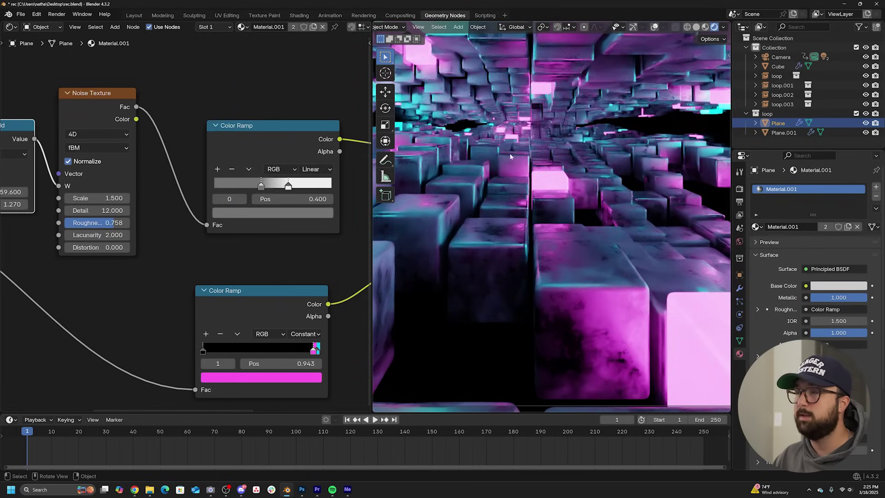
shift+middle_drag(572, 166, 605, 207)
scroll(605, 208, down, 2)
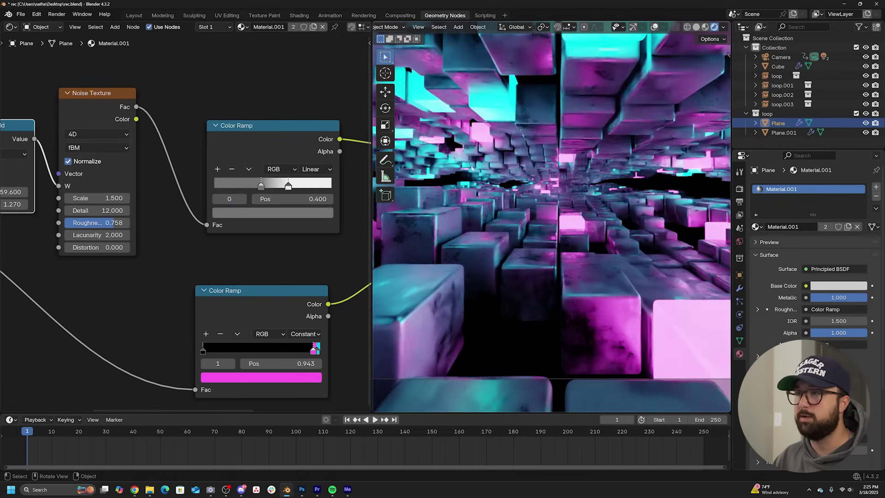
Set the viewport to Solid shading, render frame 1 to inspect the surface roughness, and close the render window.
click(696, 27)
click(57, 14)
click(76, 45)
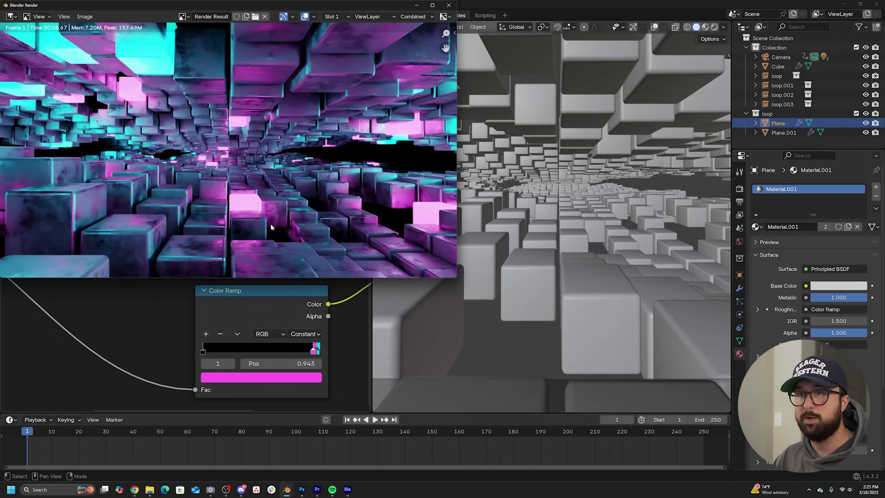
scroll(230, 198, down, 2)
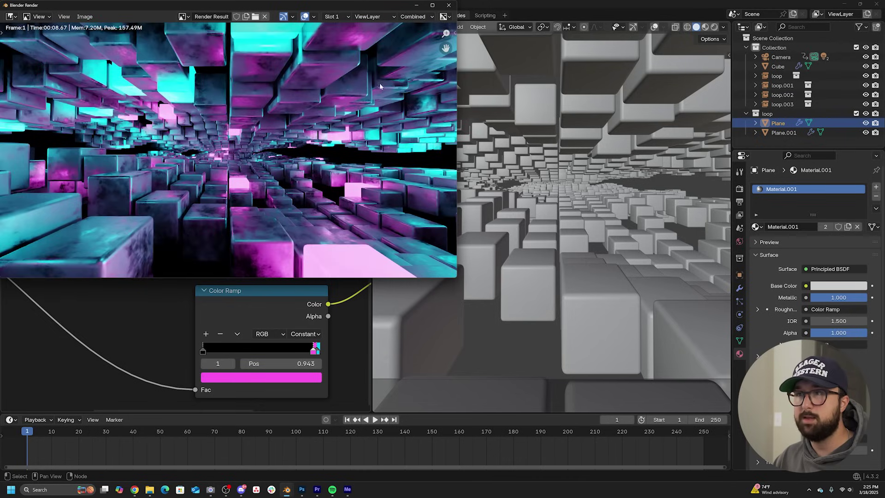
click(448, 5)
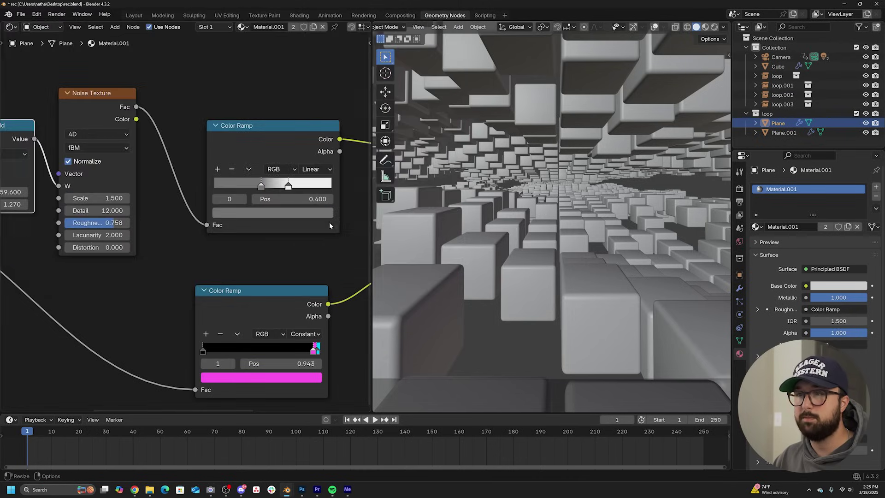
Darken the roughness ramp's light stop at 0.633 slightly and lighten its grey stop at 0.400.
click(288, 185)
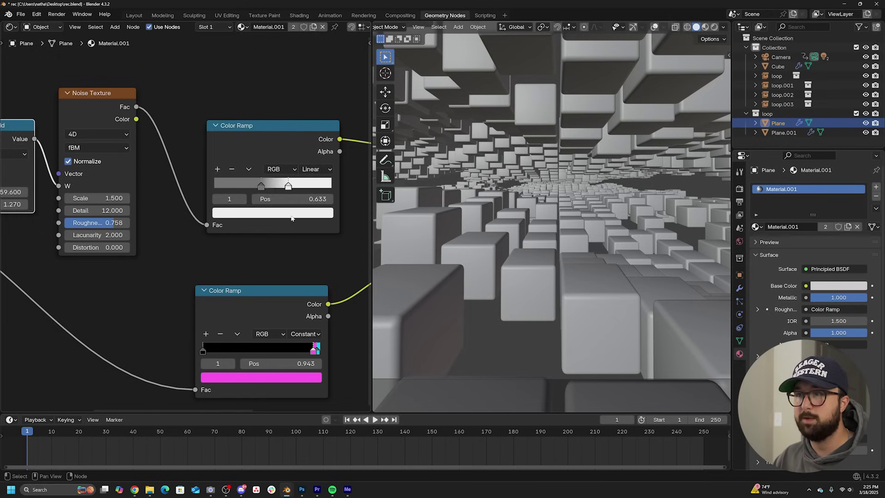
click(292, 214)
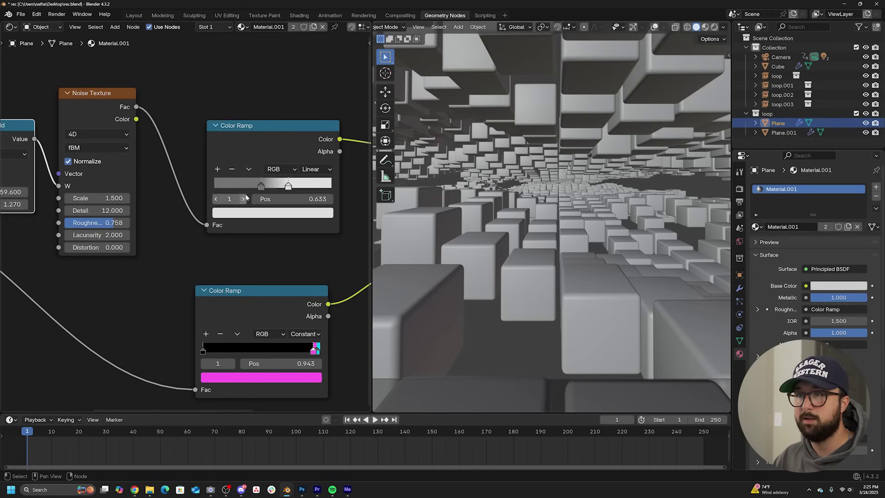
click(261, 187)
click(269, 215)
drag(314, 81, 313, 70)
Render frame 1 again to check the adjusted roughness contrast, and close the render window.
click(57, 14)
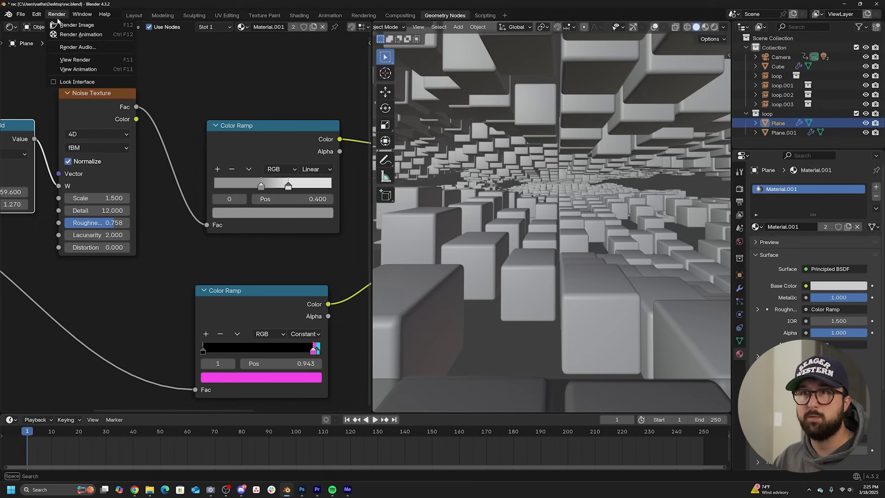
click(67, 24)
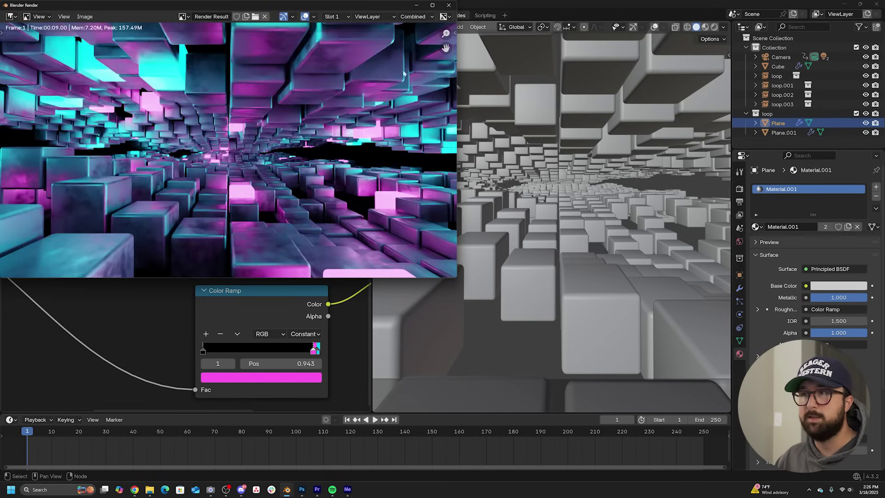
click(449, 6)
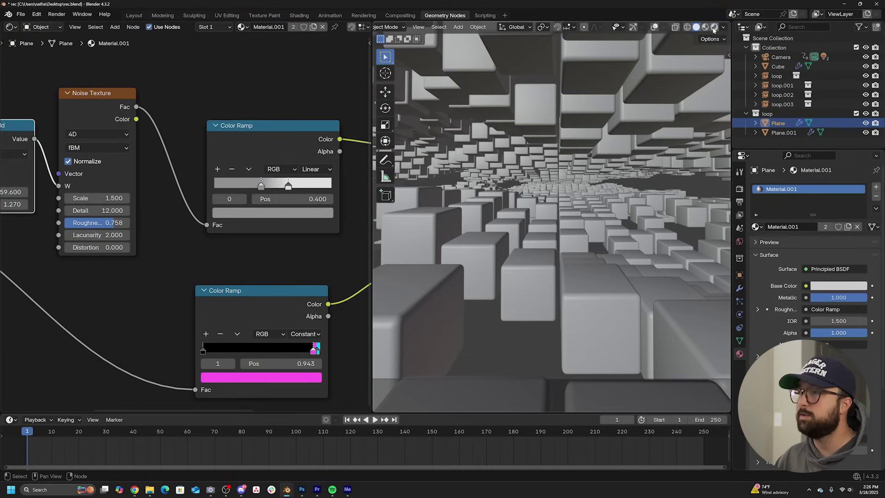
Return the viewport to Rendered shading and darken the Principled BSDF's base color to a grey with value about 0.453.
click(715, 27)
middle_drag(241, 185, 135, 204)
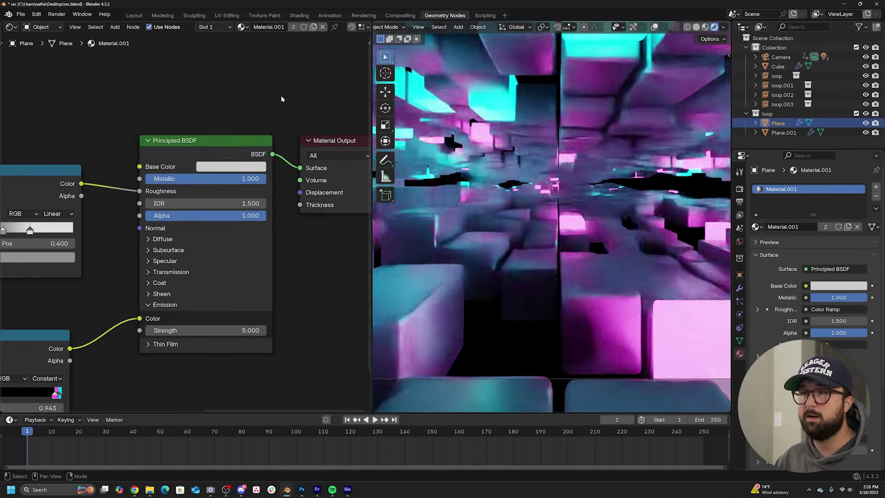
click(241, 167)
click(257, 170)
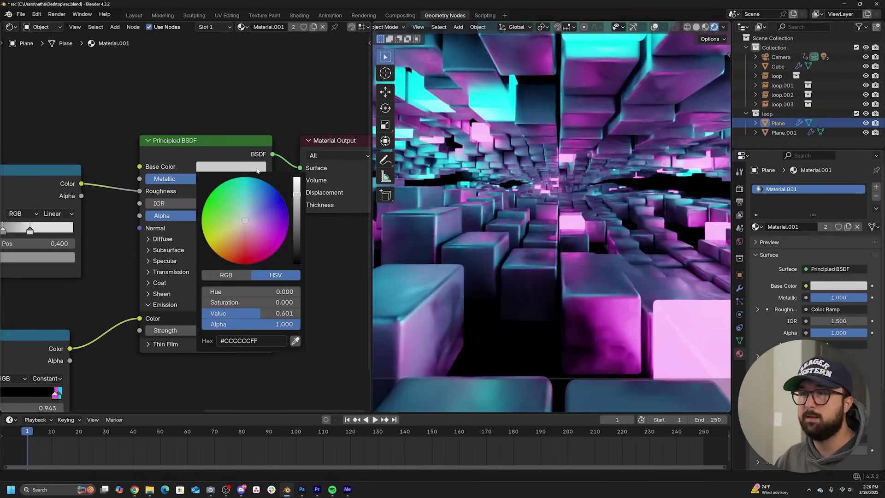
drag(298, 196, 297, 202)
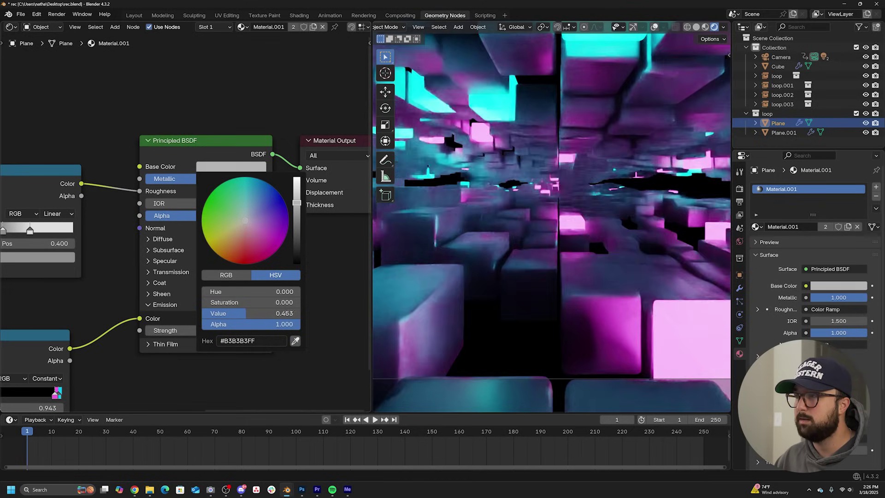
drag(297, 203, 297, 203)
middle_drag(104, 122, 305, 101)
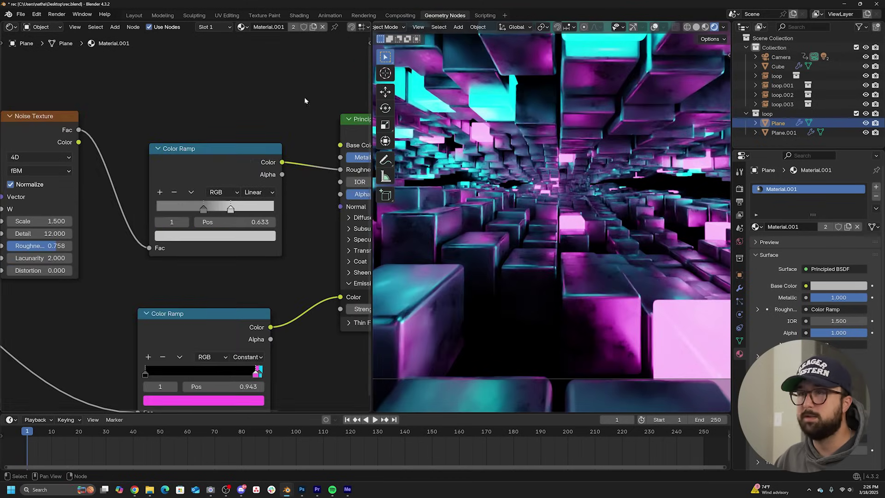
In the Layout workspace, give the world a Principled Volume with a density of 0.040.
click(134, 15)
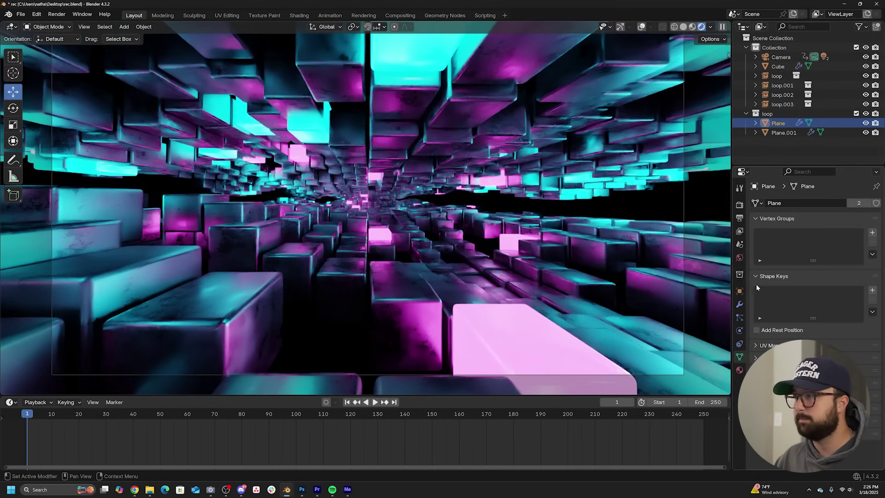
click(740, 258)
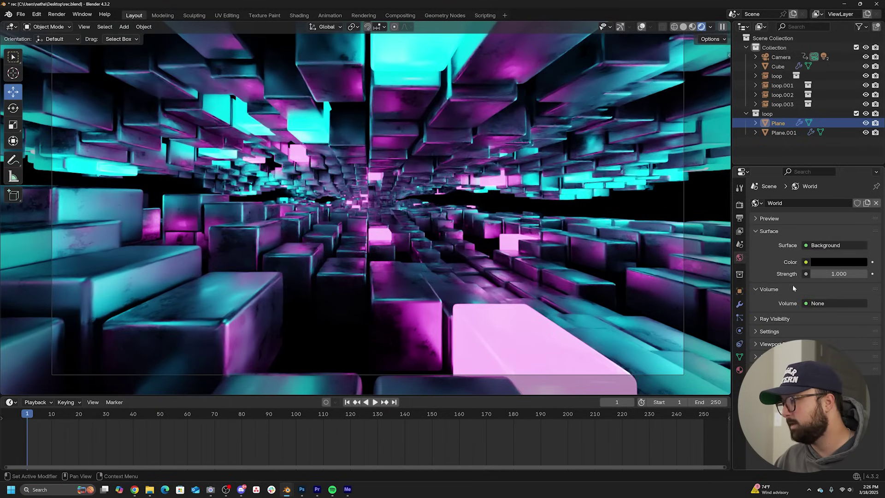
click(816, 304)
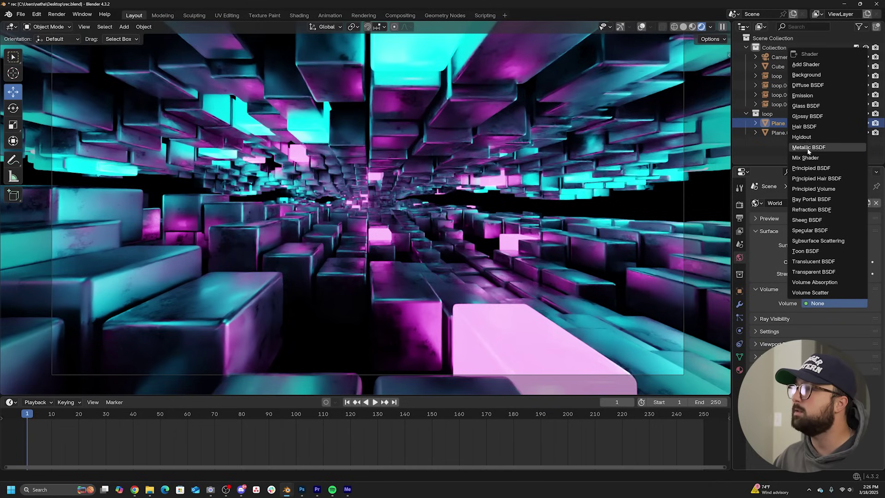
click(813, 189)
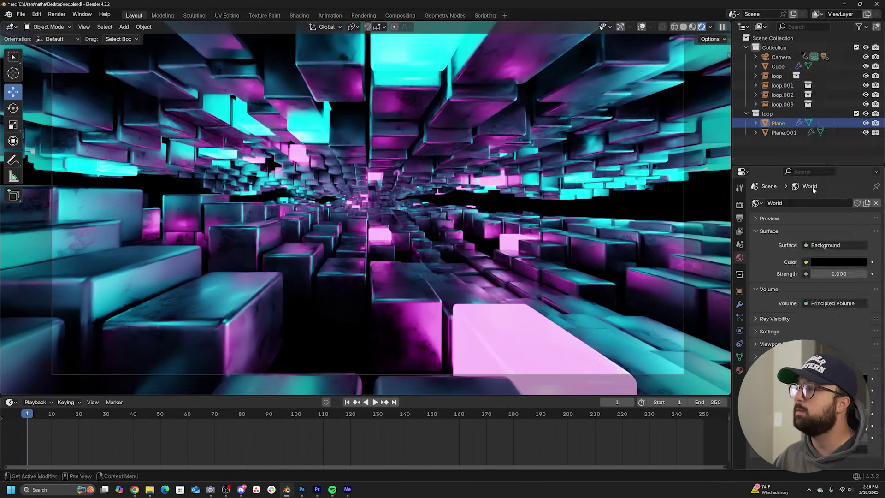
drag(839, 346, 794, 346)
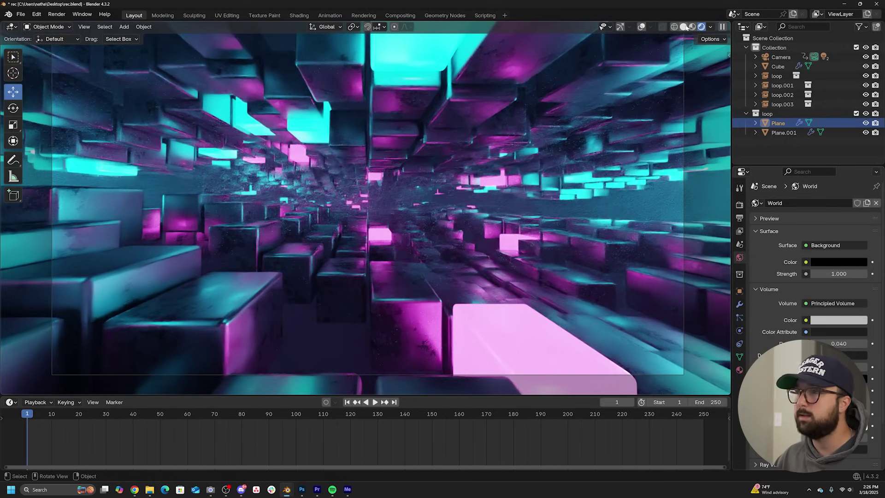
Set the viewport to Solid shading, render frame 1 to examine the volumetric fog, and close the render window.
click(683, 26)
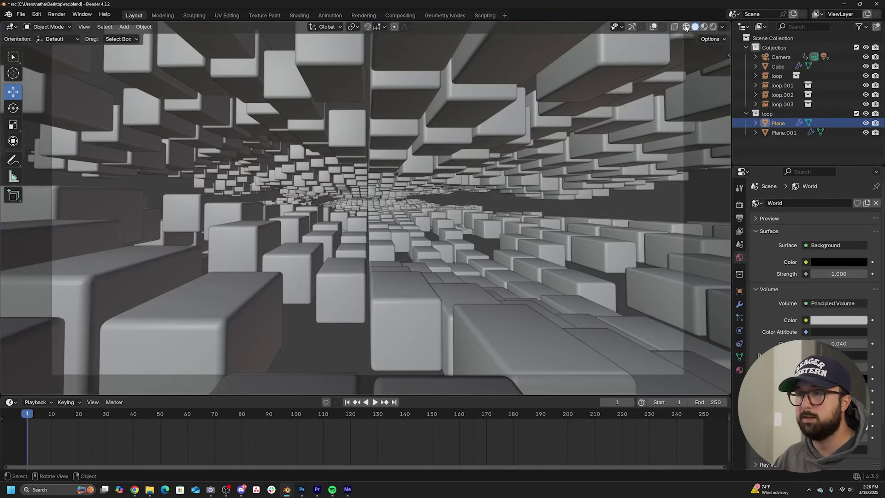
click(57, 14)
click(70, 25)
scroll(431, 223, up, 3)
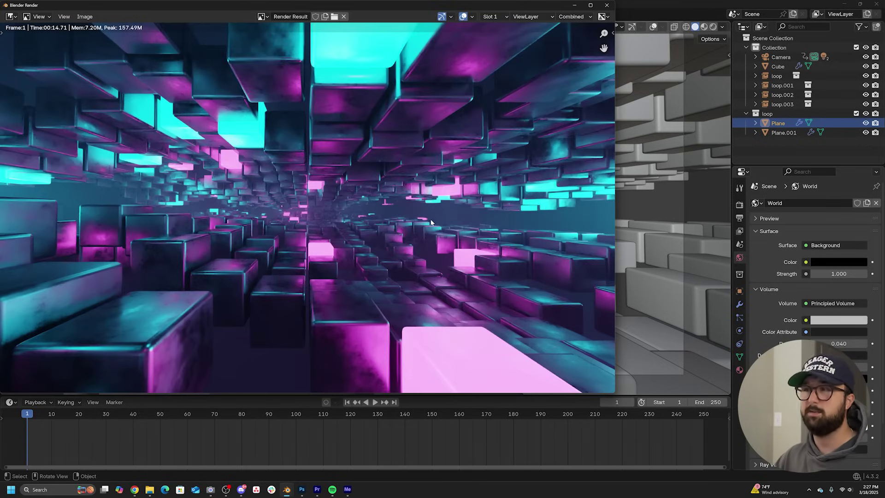
click(607, 5)
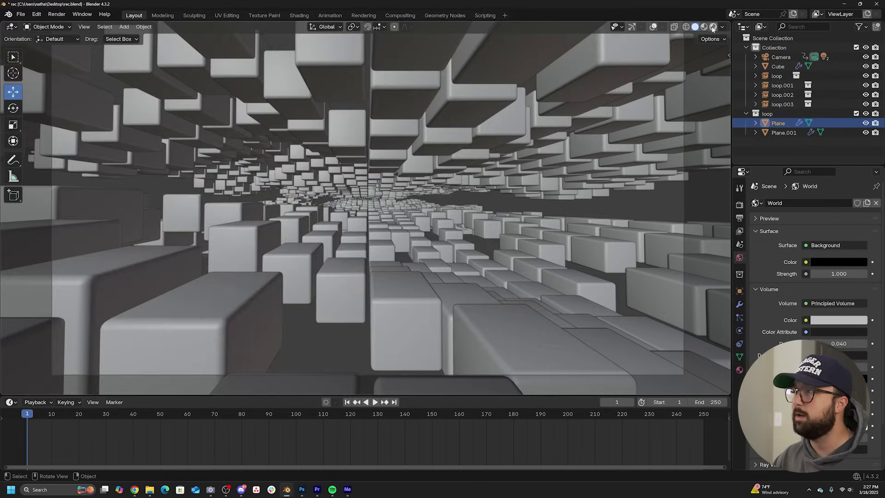
Play the camera animation in Material Preview shading with scene lights and scene world enabled to check the loop.
click(705, 27)
key(space)
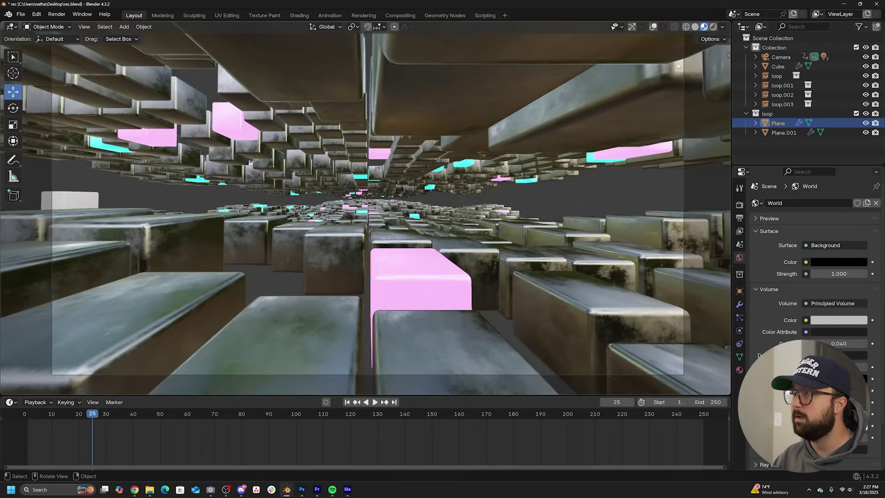
click(722, 27)
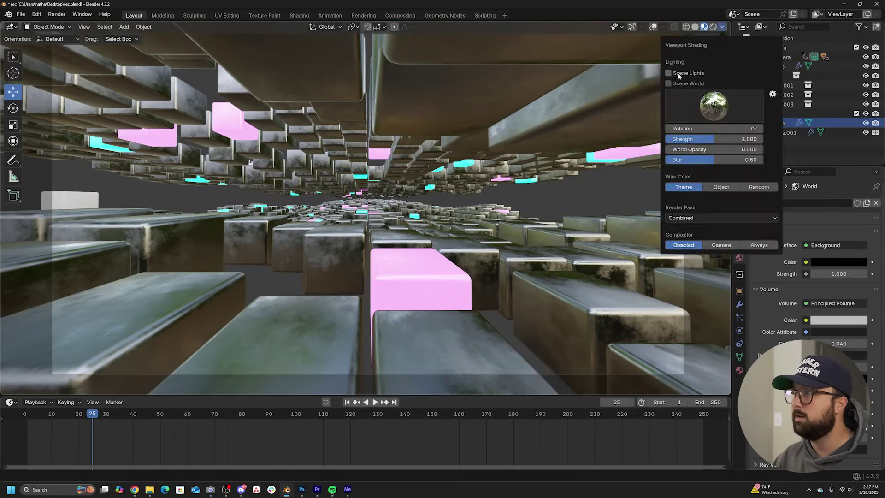
click(669, 83)
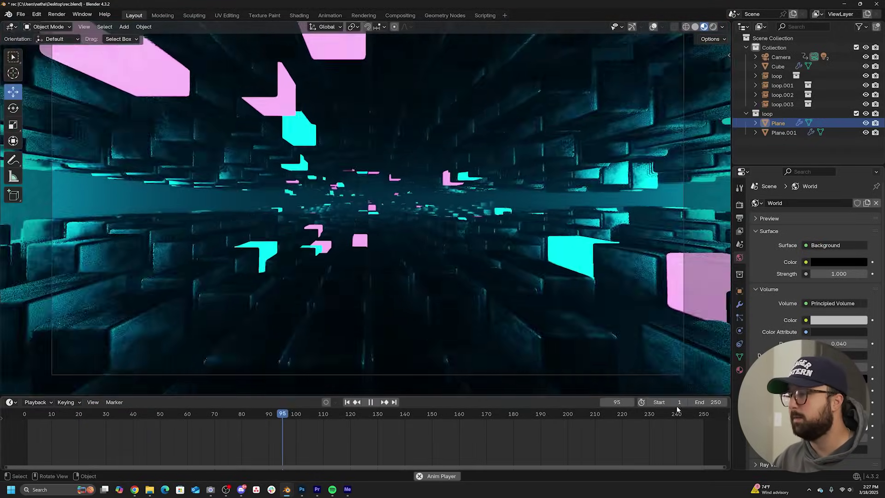
click(670, 413)
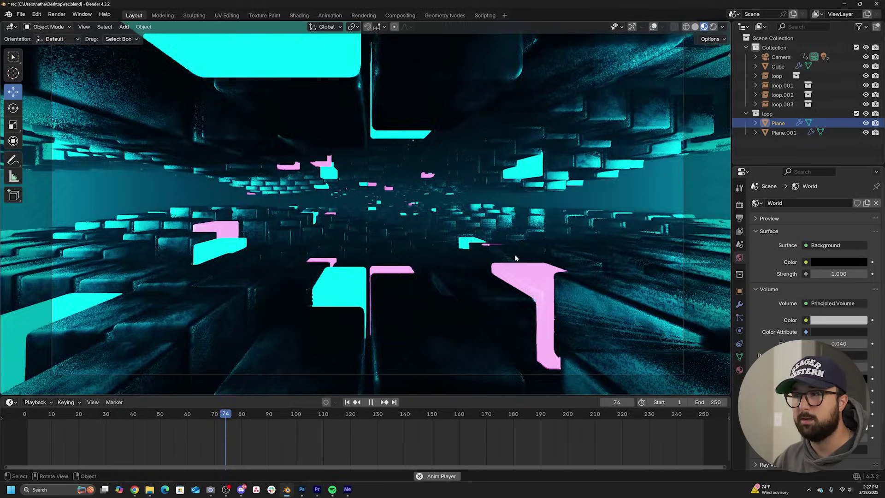
Stop the animation playback and switch the viewport to Solid shading.
key(space)
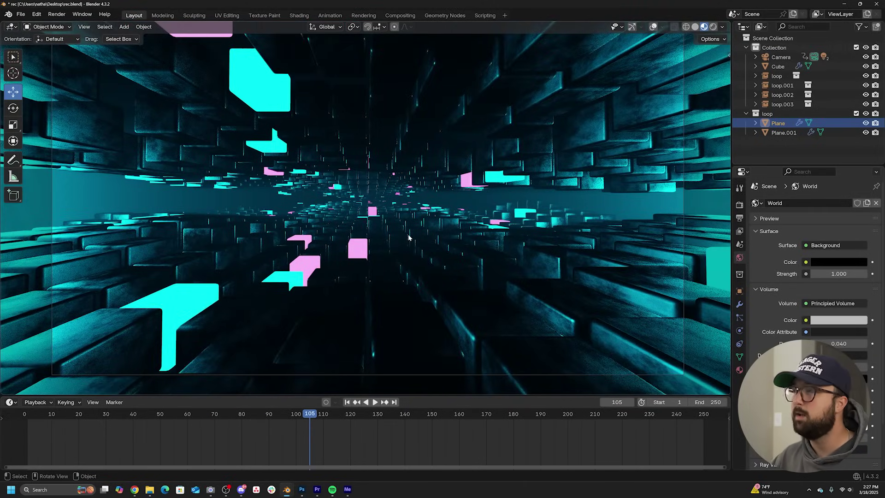
click(695, 27)
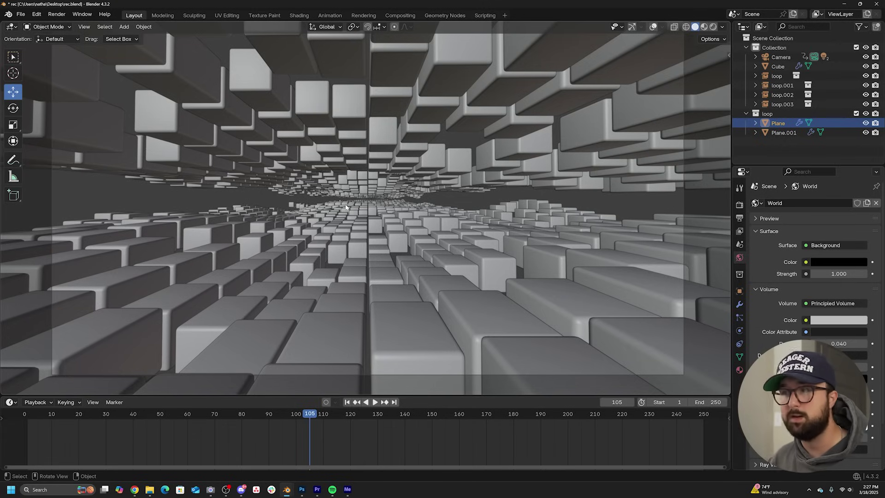
Check the Max Samples value for final renders in the Cycles render settings.
click(741, 210)
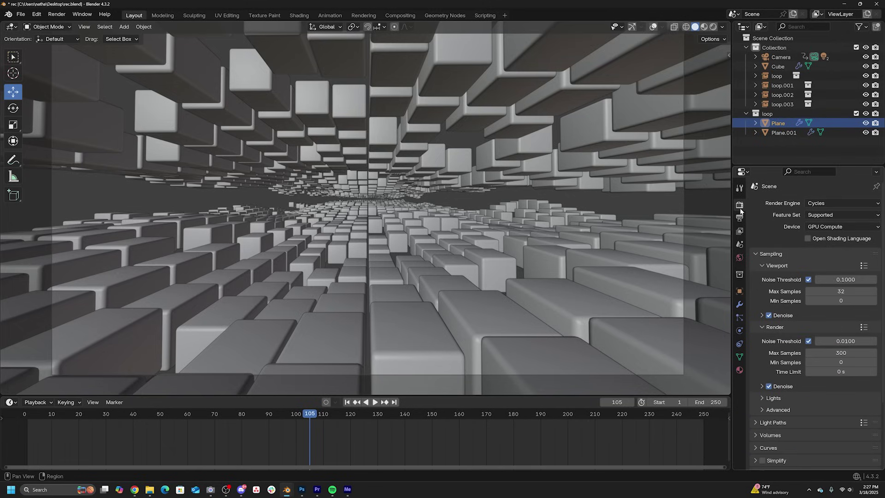
click(845, 354)
key(Return)
Set the render output's file format to FFmpeg Video.
click(739, 217)
scroll(845, 317, down, 3)
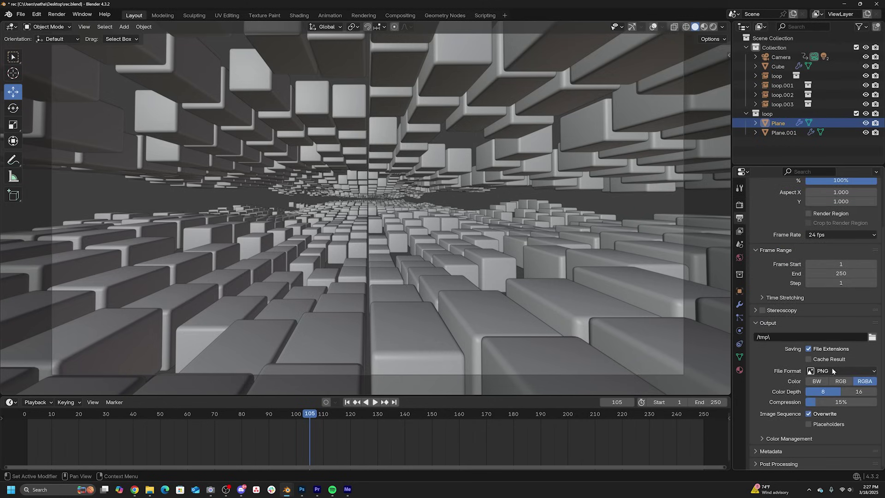
click(57, 14)
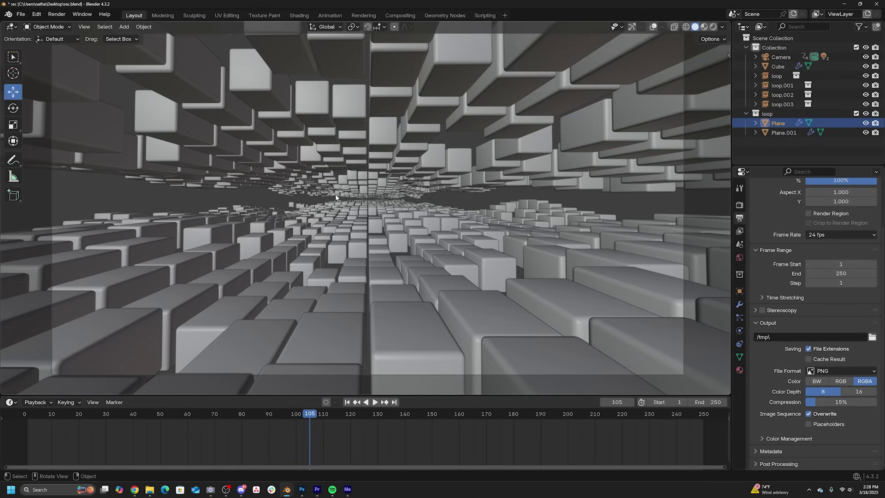
click(840, 372)
click(855, 404)
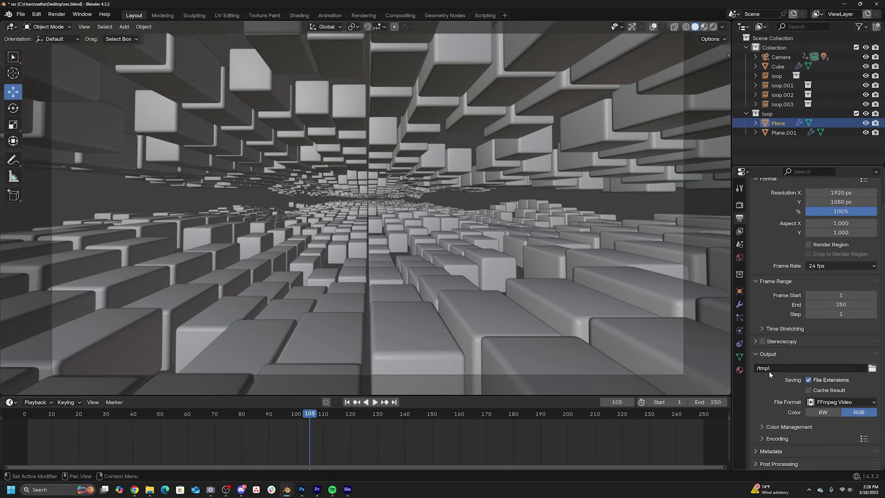
Set the video encoding to an MPEG-4 container with Perceptually Lossless output quality.
click(794, 425)
scroll(816, 424, down, 3)
click(805, 370)
click(778, 438)
scroll(806, 425, down, 4)
click(833, 379)
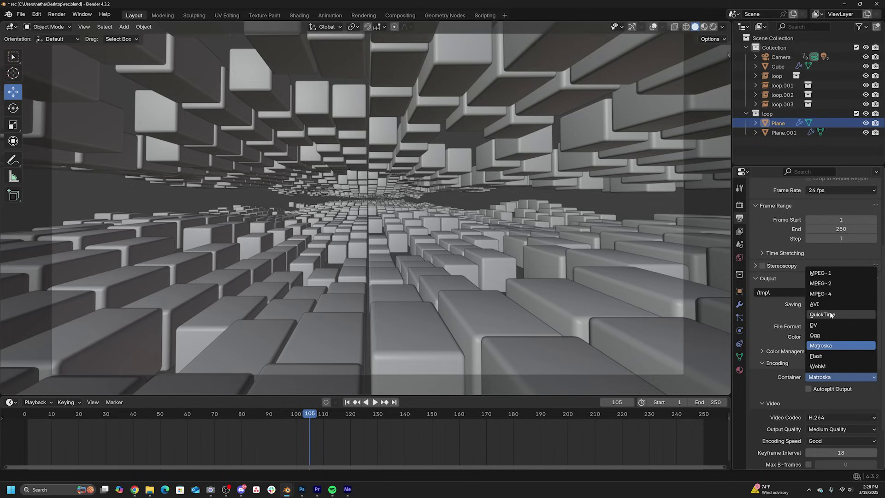
click(835, 294)
click(839, 429)
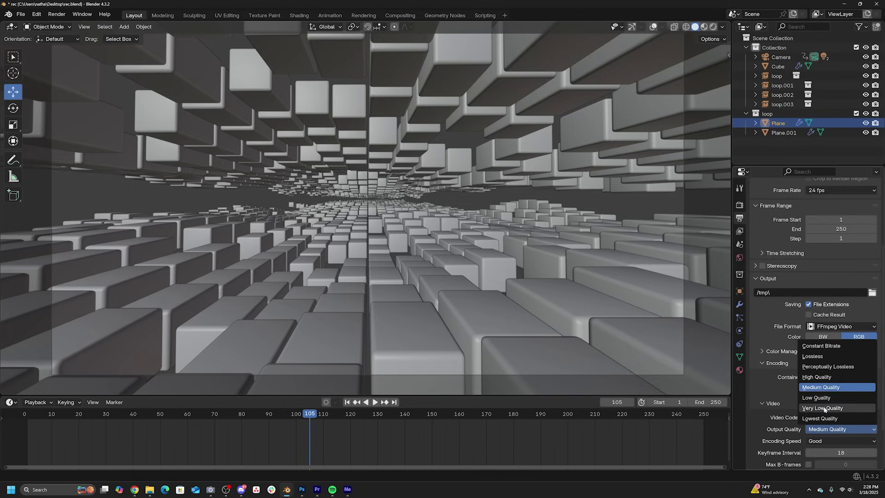
click(831, 366)
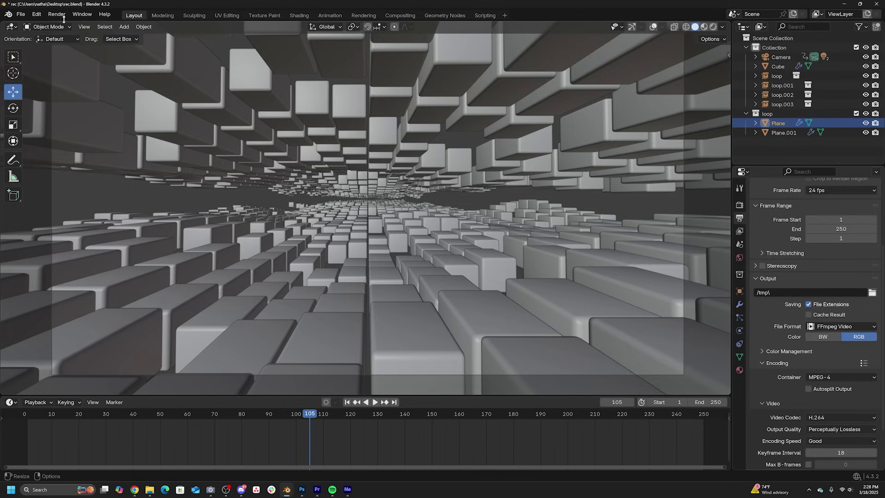